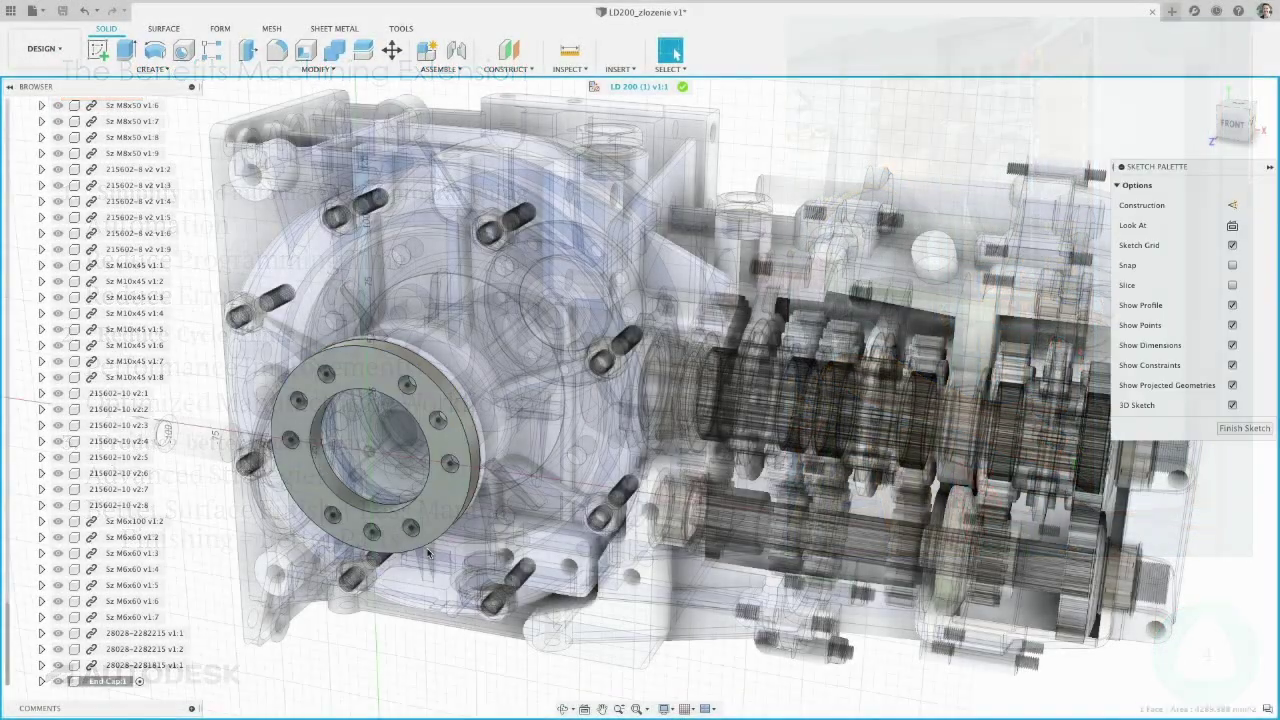
# Extrude the flange profile and check the Machining extension's access options.
pyautogui.press('e')
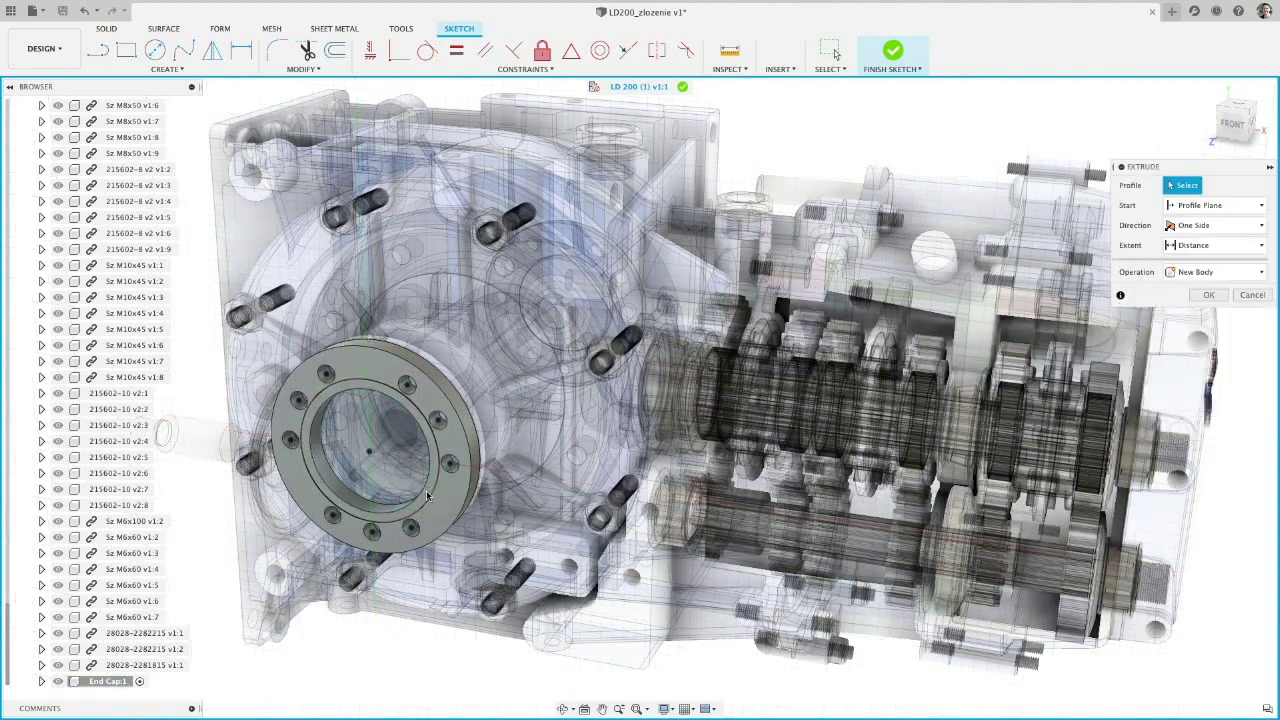
pyautogui.click(432, 489)
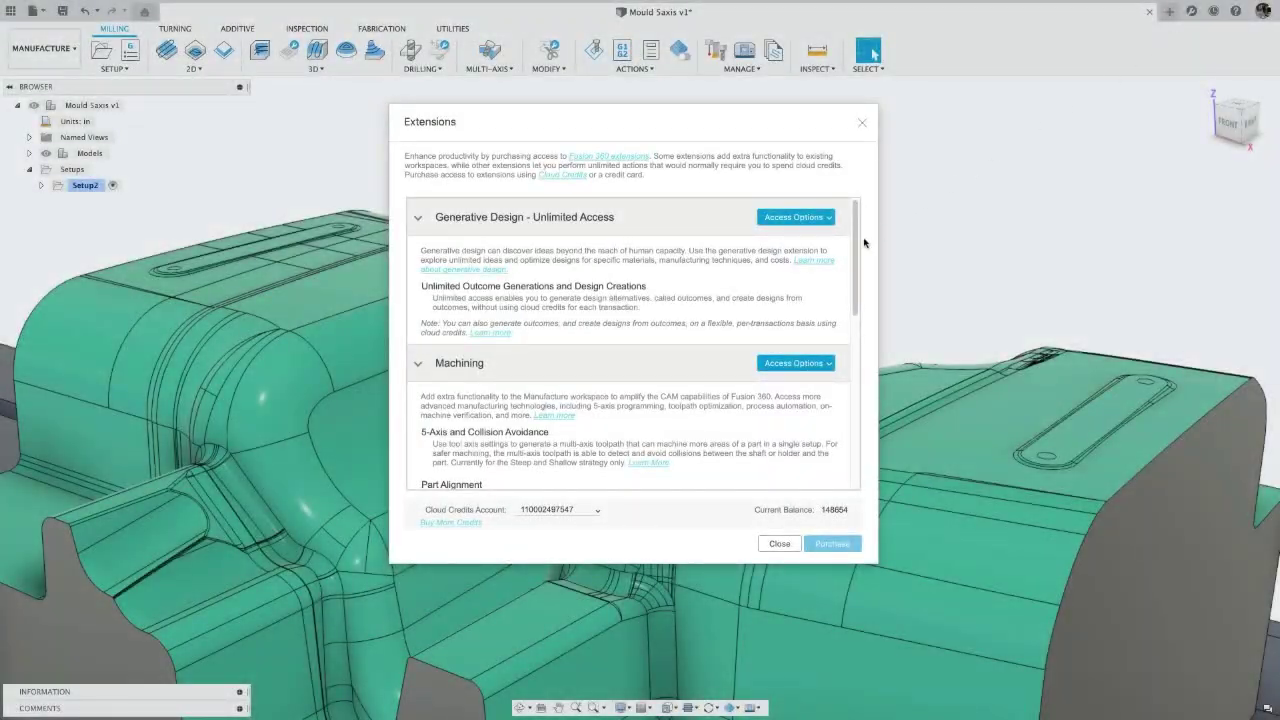
pyautogui.moveTo(856, 245); pyautogui.dragTo(848, 305)
pyautogui.click(811, 218)
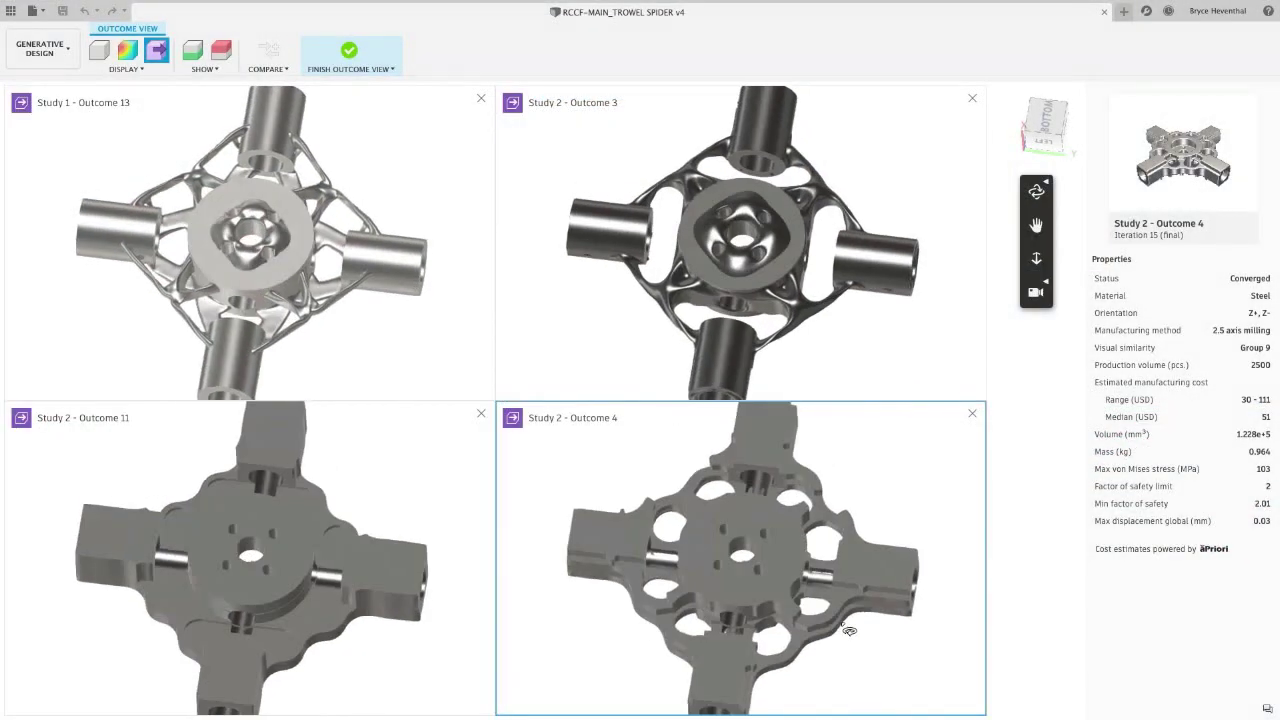
# Keep Automatic collision avoidance and accept the Steep and Shallow toolpath.
pyautogui.keyDown('shift'); pyautogui.moveTo(848, 630); pyautogui.dragTo(917, 626, button='middle'); pyautogui.keyUp('shift')
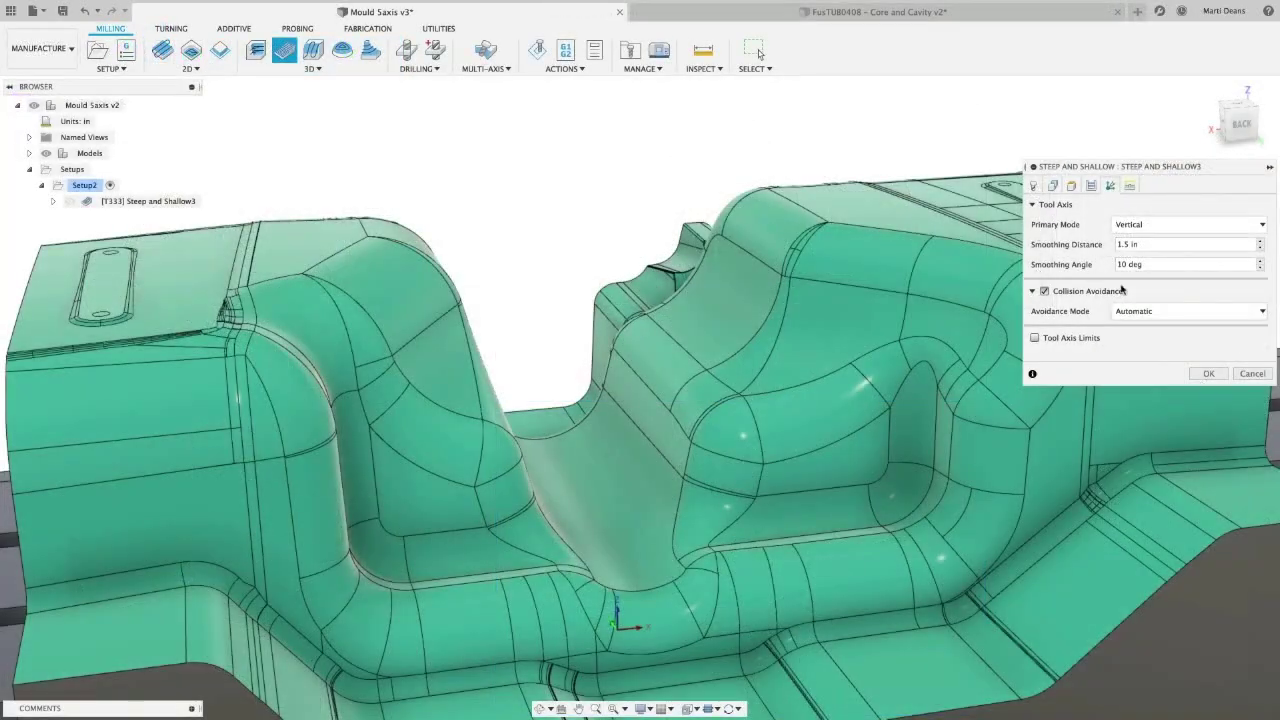
pyautogui.click(1168, 311)
pyautogui.click(1172, 327)
pyautogui.click(1208, 374)
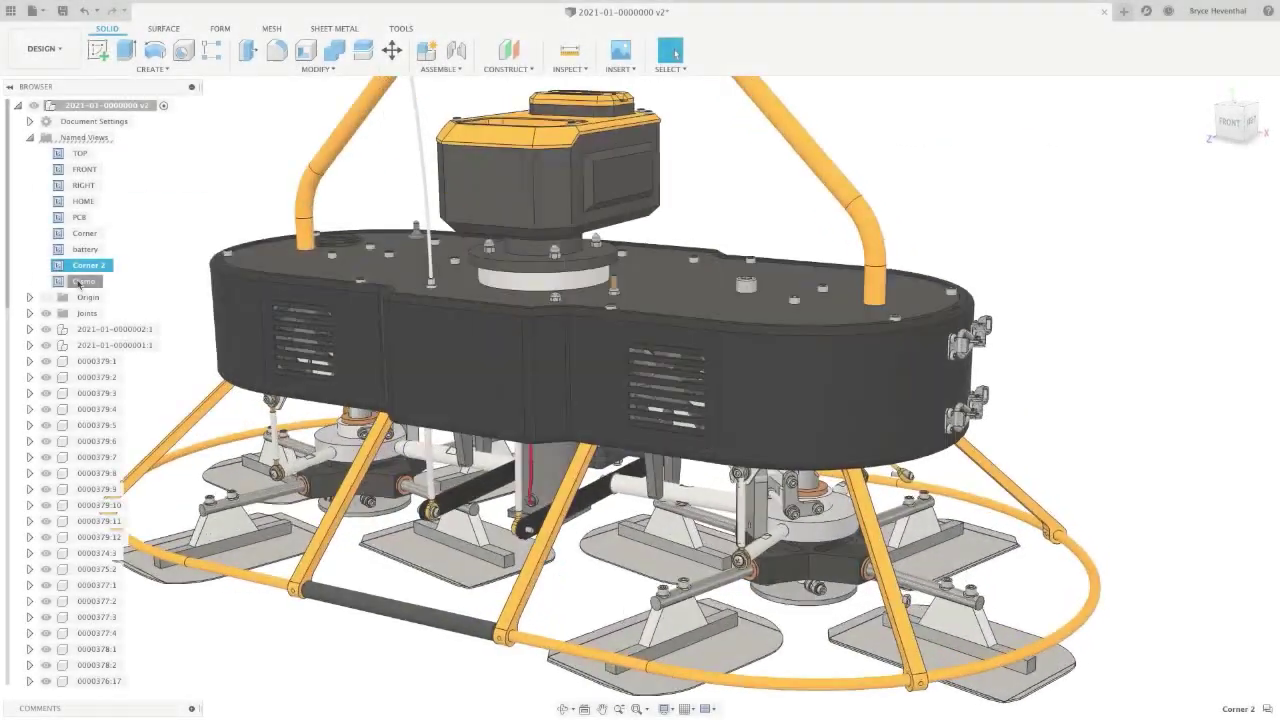
# Fix four faces with a structural constraint and apply a load to the chosen face.
pyautogui.doubleClick(84, 281)
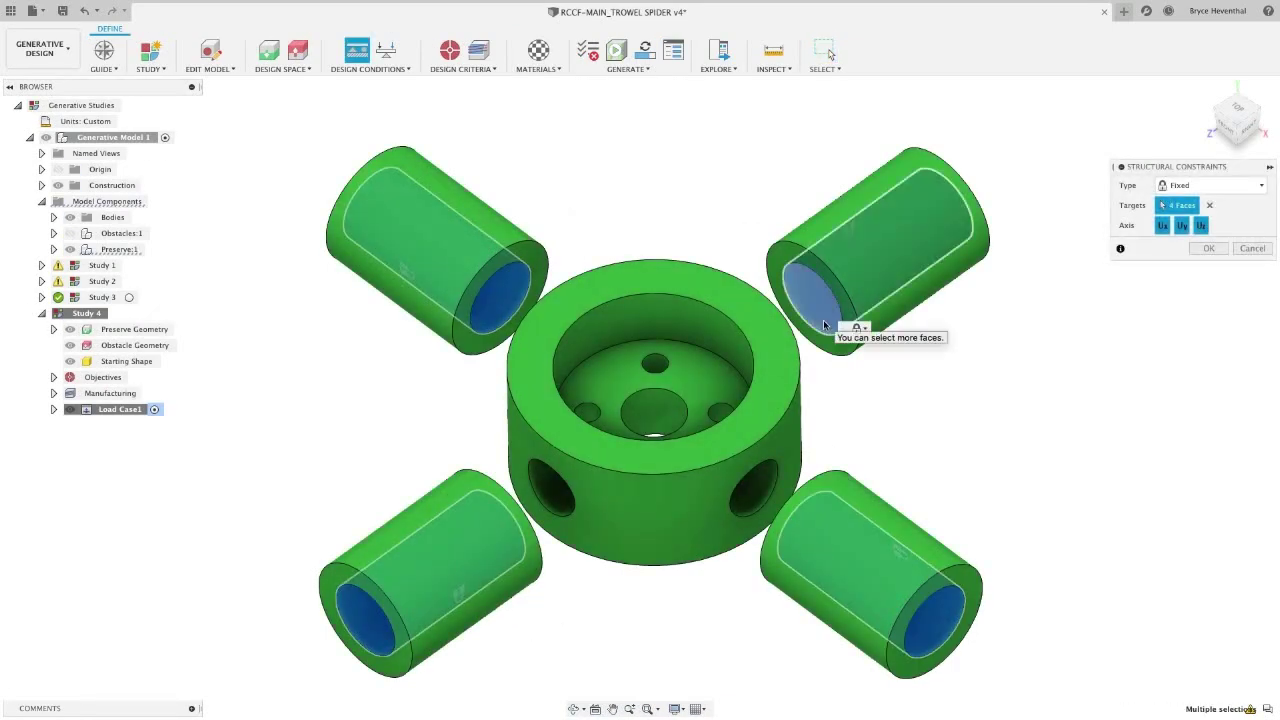
pyautogui.press('Escape')
pyautogui.click(357, 50)
pyautogui.click(663, 474)
pyautogui.press('Return')
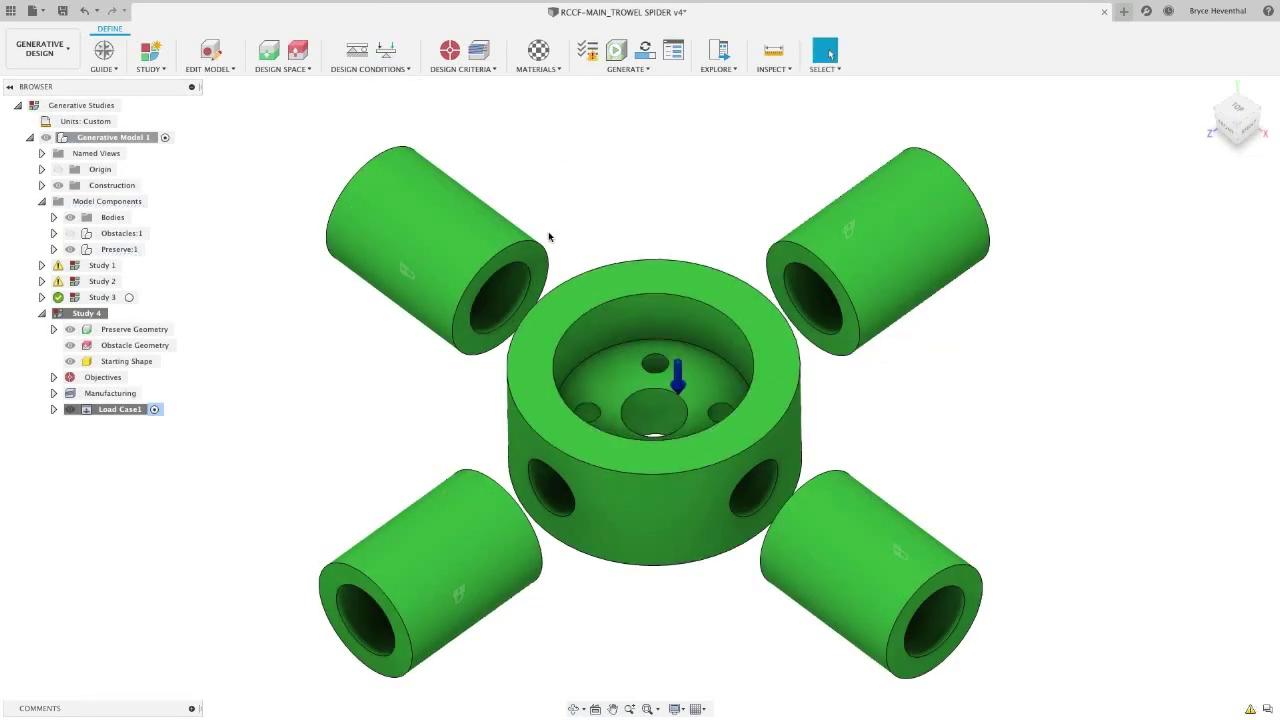
# Add Modal Frequency, Displacement and Buckling as study limits.
pyautogui.click(449, 50)
pyautogui.click(1168, 292)
pyautogui.click(1208, 341)
pyautogui.click(1208, 497)
pyautogui.click(1208, 529)
# Allow Additive and Milling, adding a second 2.5-axis milling configuration with Z tool direction.
pyautogui.click(478, 50)
pyautogui.click(1099, 238)
pyautogui.click(1099, 305)
pyautogui.click(1093, 383)
pyautogui.click(1216, 345)
pyautogui.click(1216, 368)
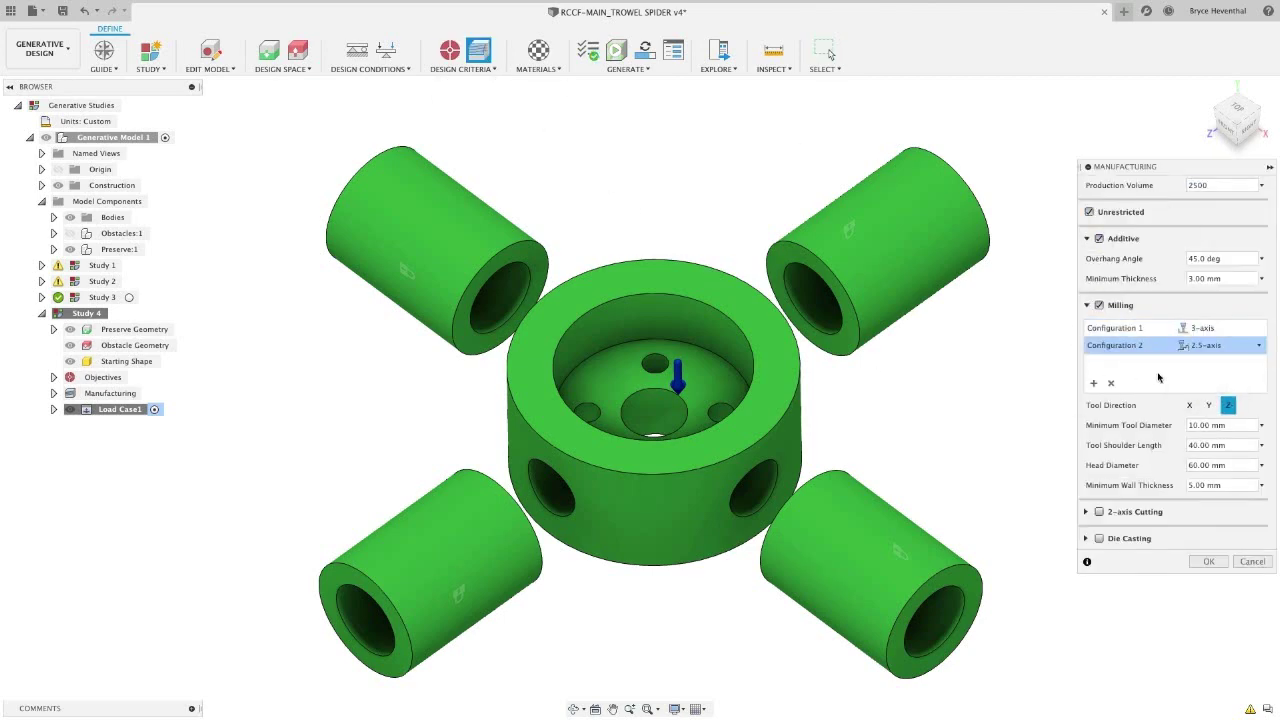
pyautogui.click(1222, 345)
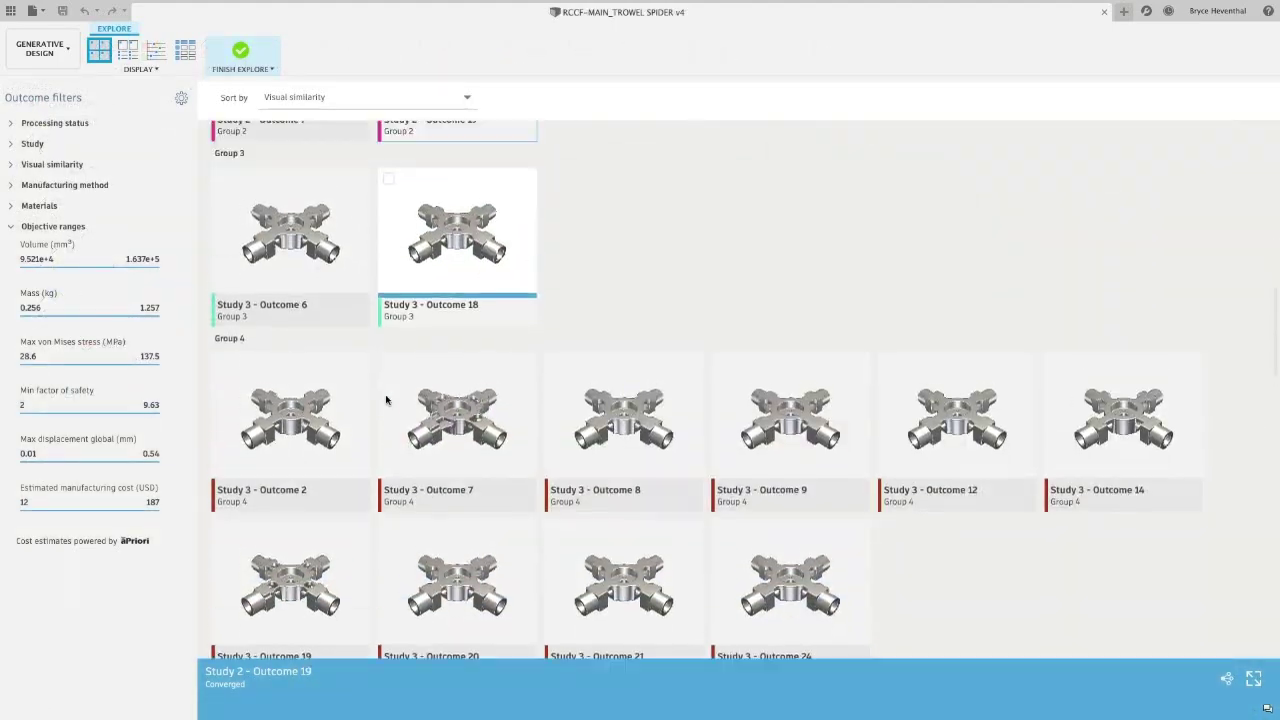
# Tick two more outcomes for comparison and orbit all four together.
pyautogui.scroll(-3, 386, 400)
pyautogui.click(717, 269)
pyautogui.scroll(-3, 389, 300)
pyautogui.click(389, 206)
pyautogui.scroll(-4, 391, 460)
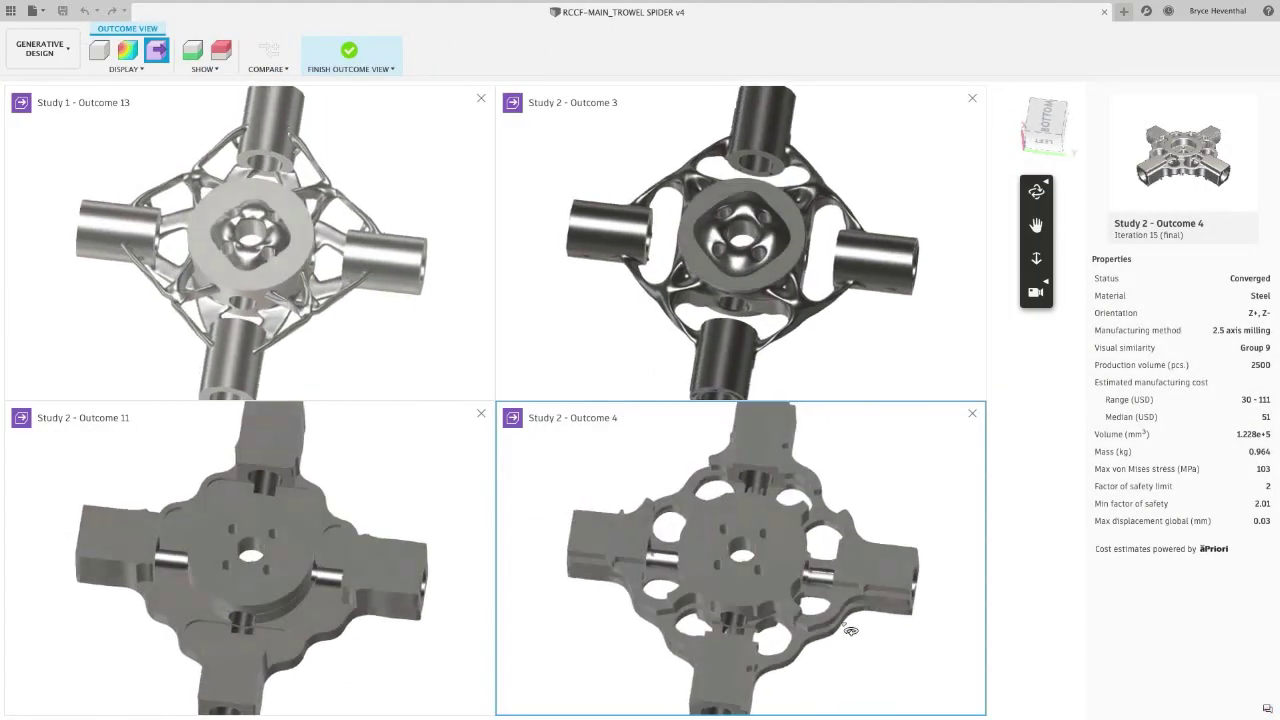
pyautogui.moveTo(850, 630); pyautogui.dragTo(938, 620)
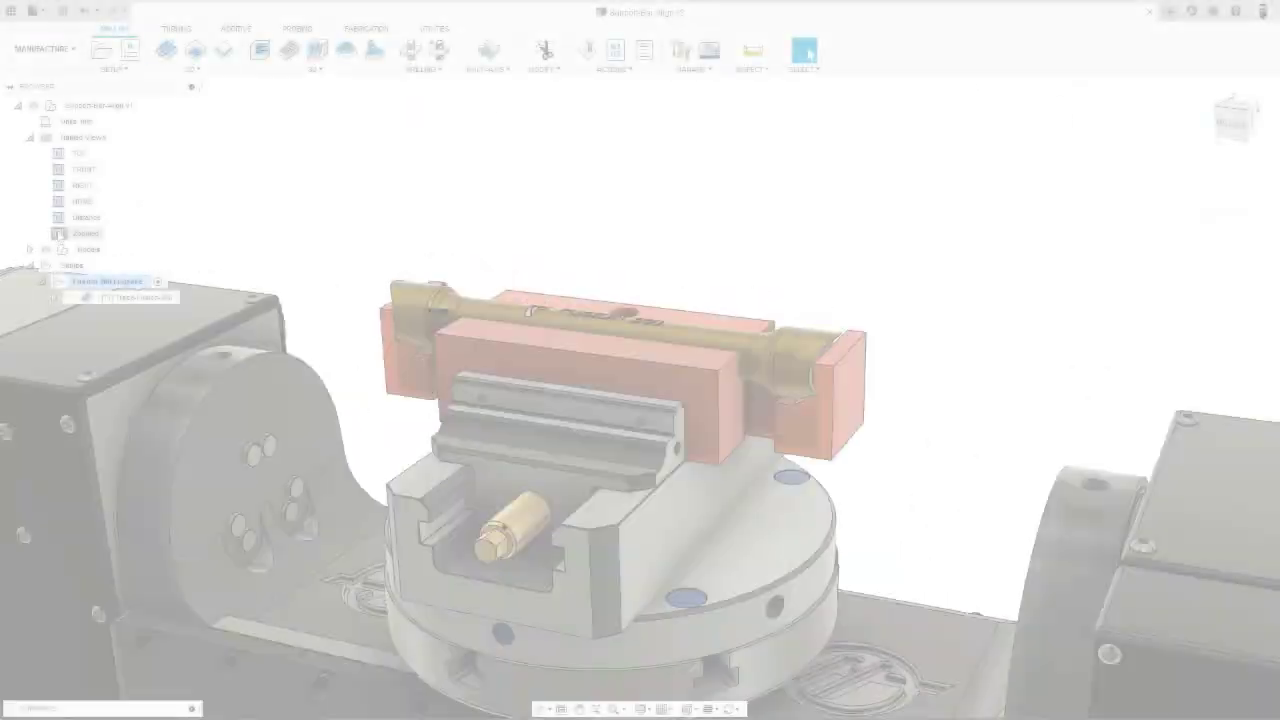
# Set tool axis mode to Lead and lean with axis limits, and select the ignored hole group.
pyautogui.click(58, 233)
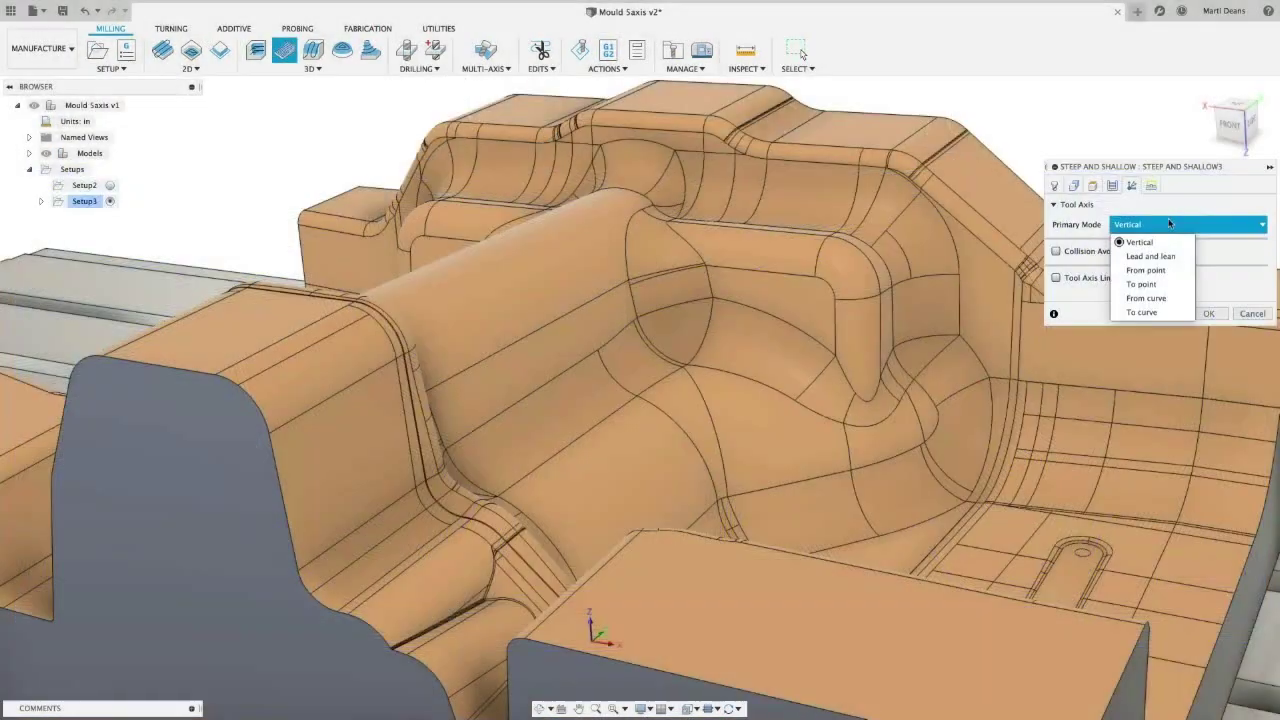
pyautogui.click(1143, 244)
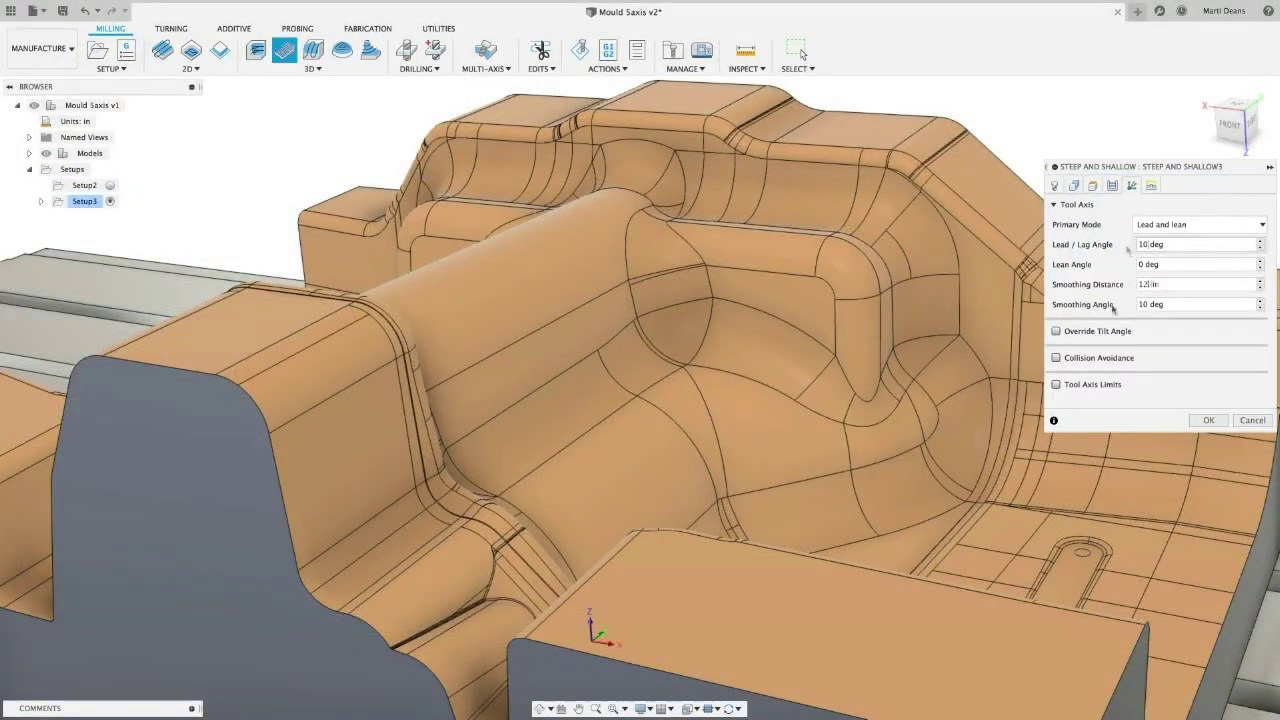
pyautogui.click(1056, 384)
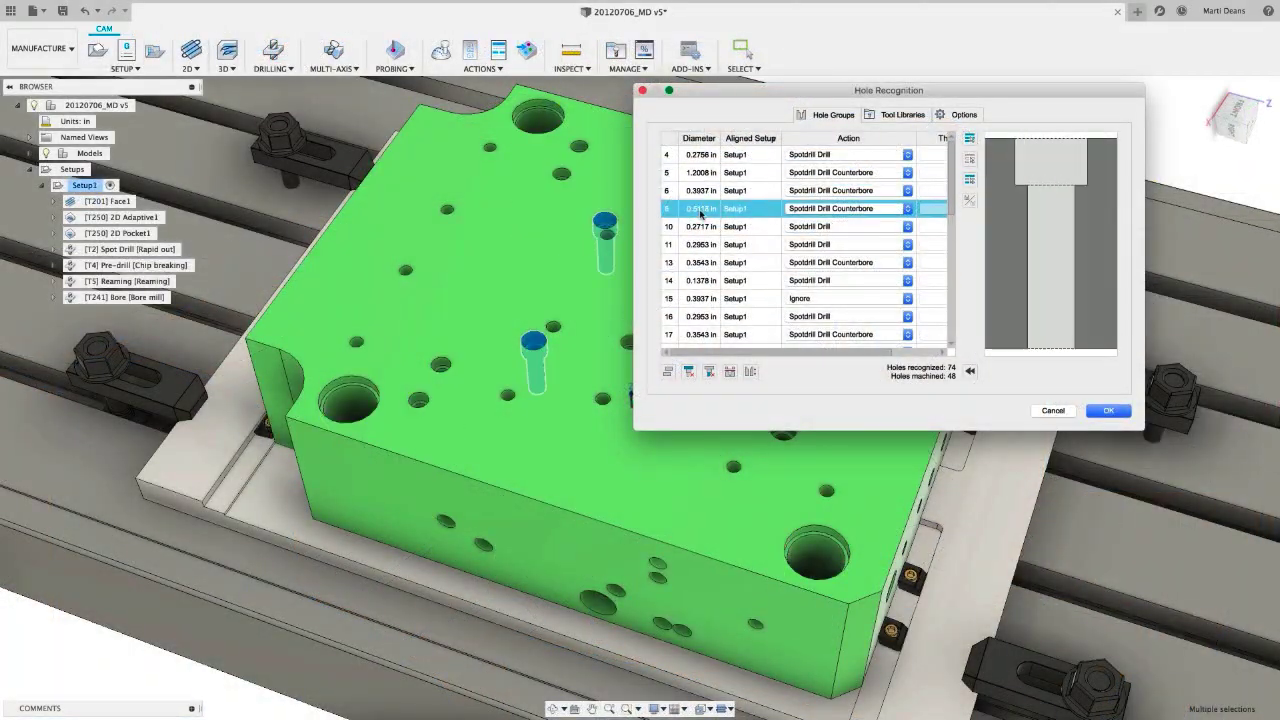
pyautogui.click(706, 299)
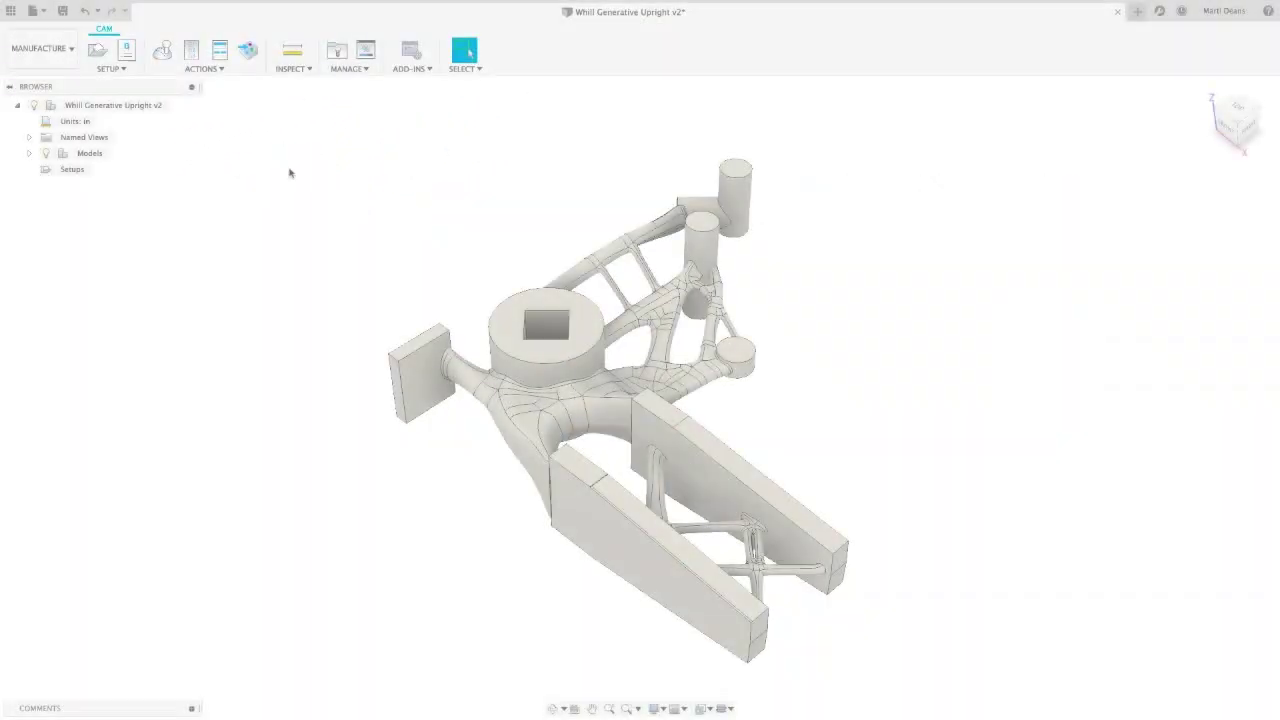
# Create a new setup with the Additive operation type.
pyautogui.click(97, 52)
pyautogui.click(1225, 278)
pyautogui.click(1208, 339)
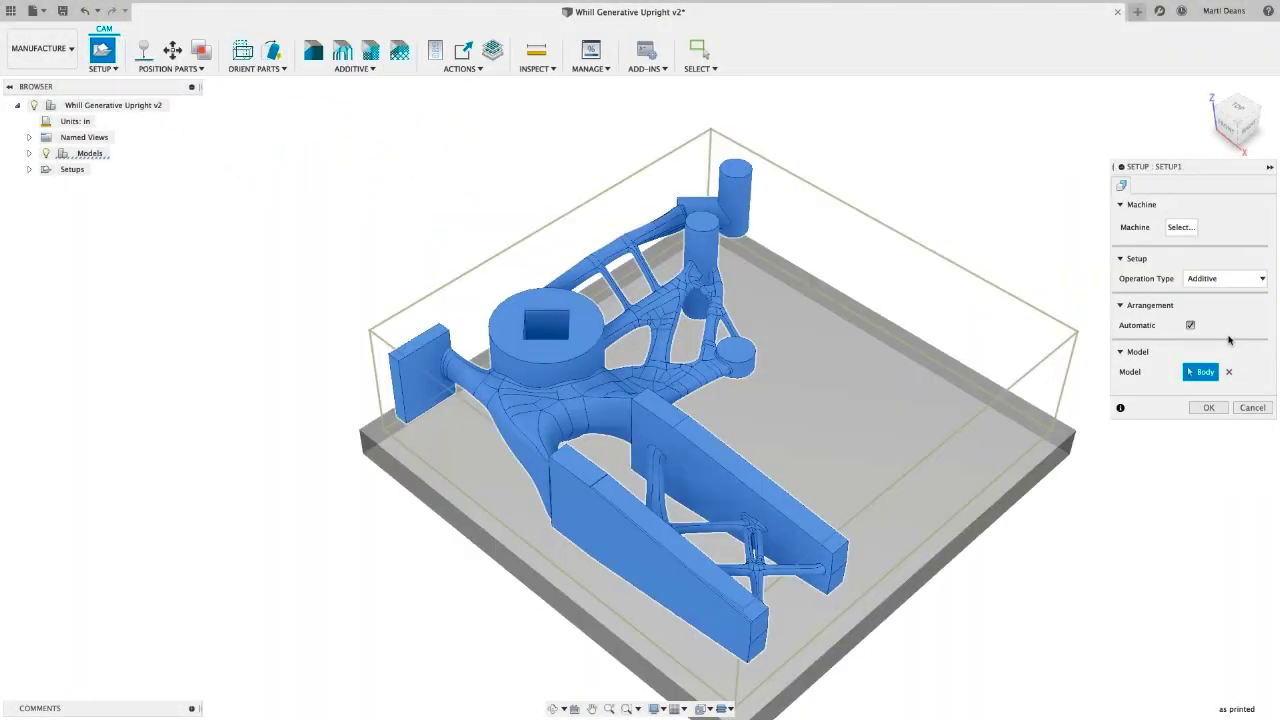
# Choose the Renishaw 400 W machine, Aluminium AlSi10-1107-Q 25 micron setting, and another orientation rank.
pyautogui.click(1181, 228)
pyautogui.click(802, 516)
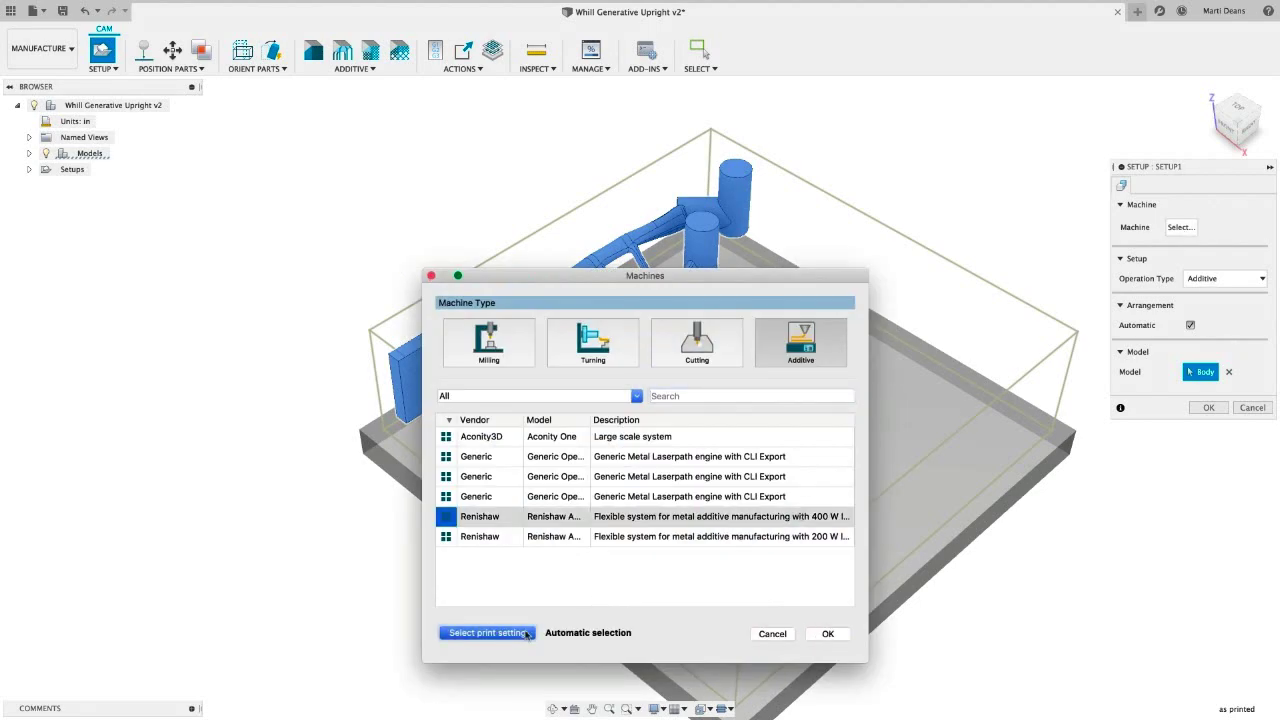
pyautogui.click(531, 632)
pyautogui.click(545, 396)
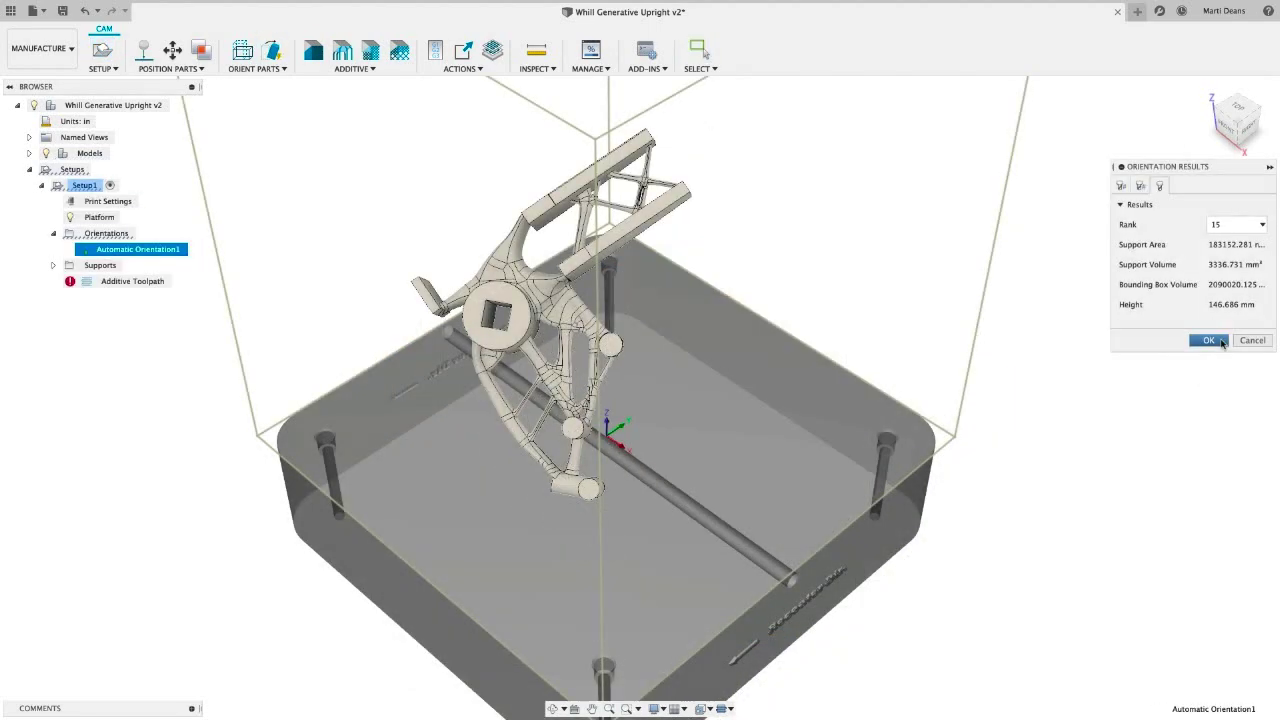
pyautogui.click(1237, 224)
pyautogui.click(1230, 236)
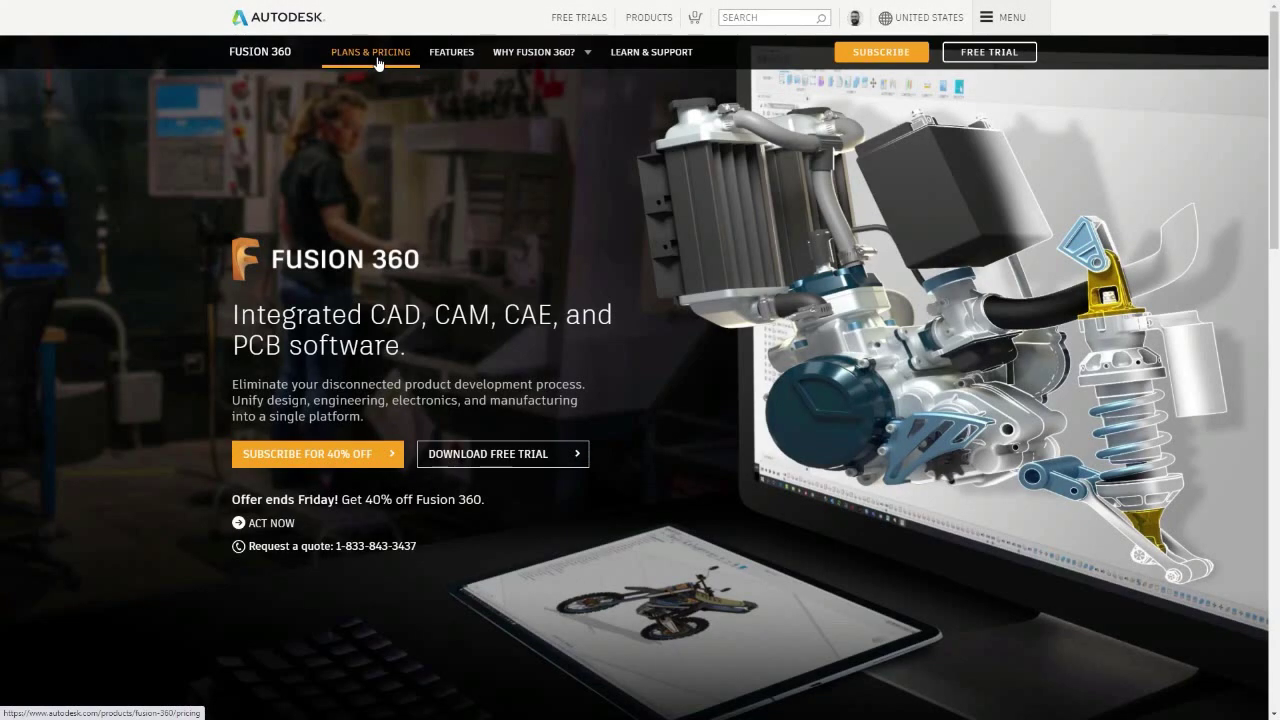
# On the Fusion 360 pricing page, subscribe to the $900/year Manufacturing Extension.
pyautogui.click(378, 60)
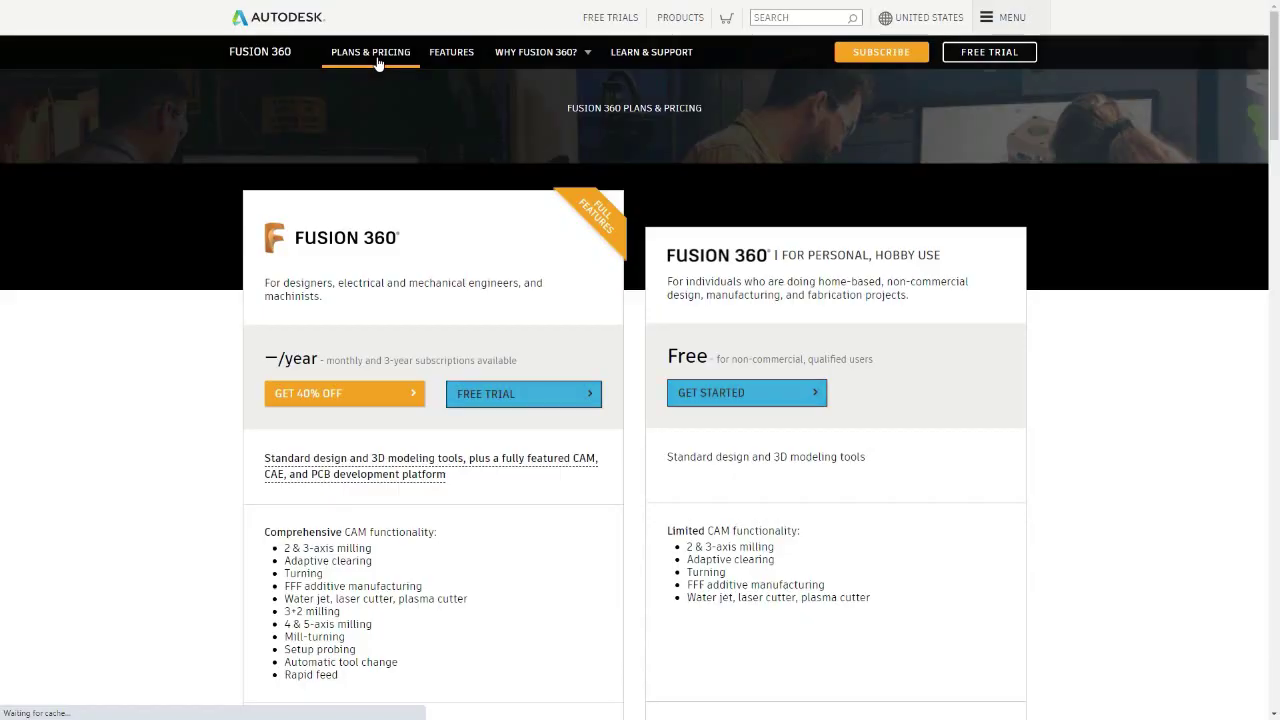
pyautogui.moveTo(1263, 58); pyautogui.dragTo(1263, 378)
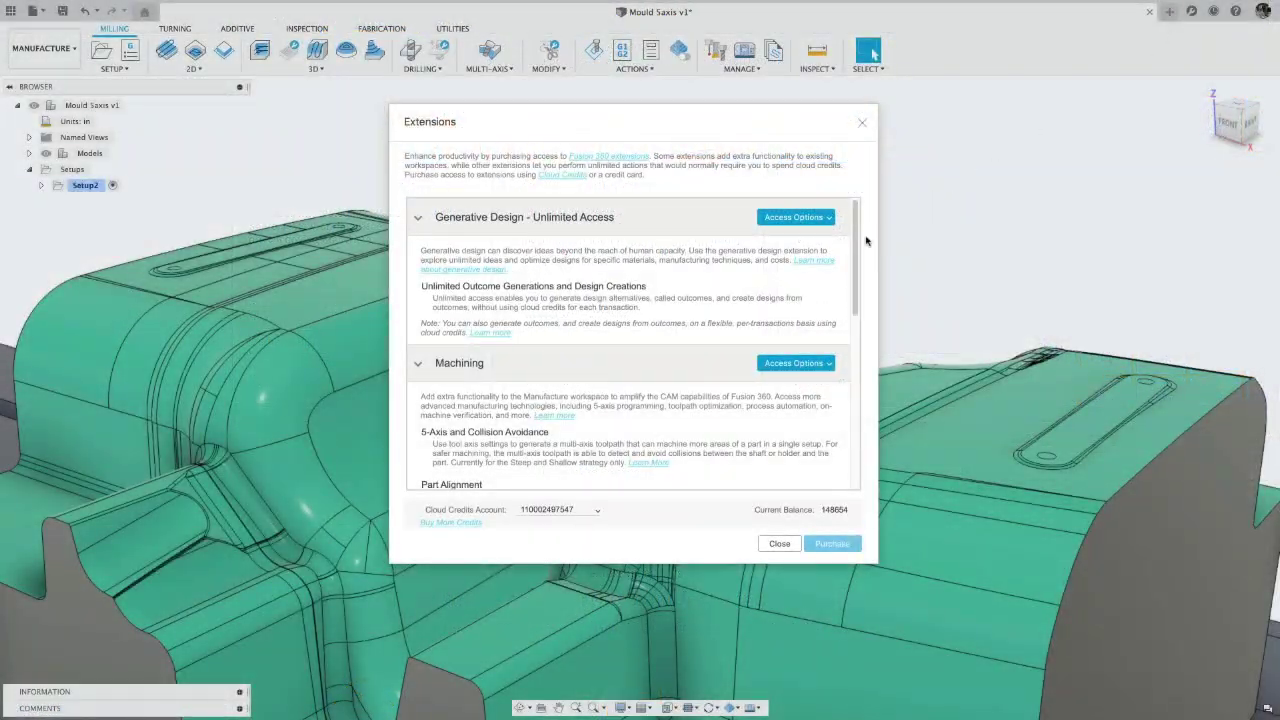
pyautogui.scroll(-1, 860, 245)
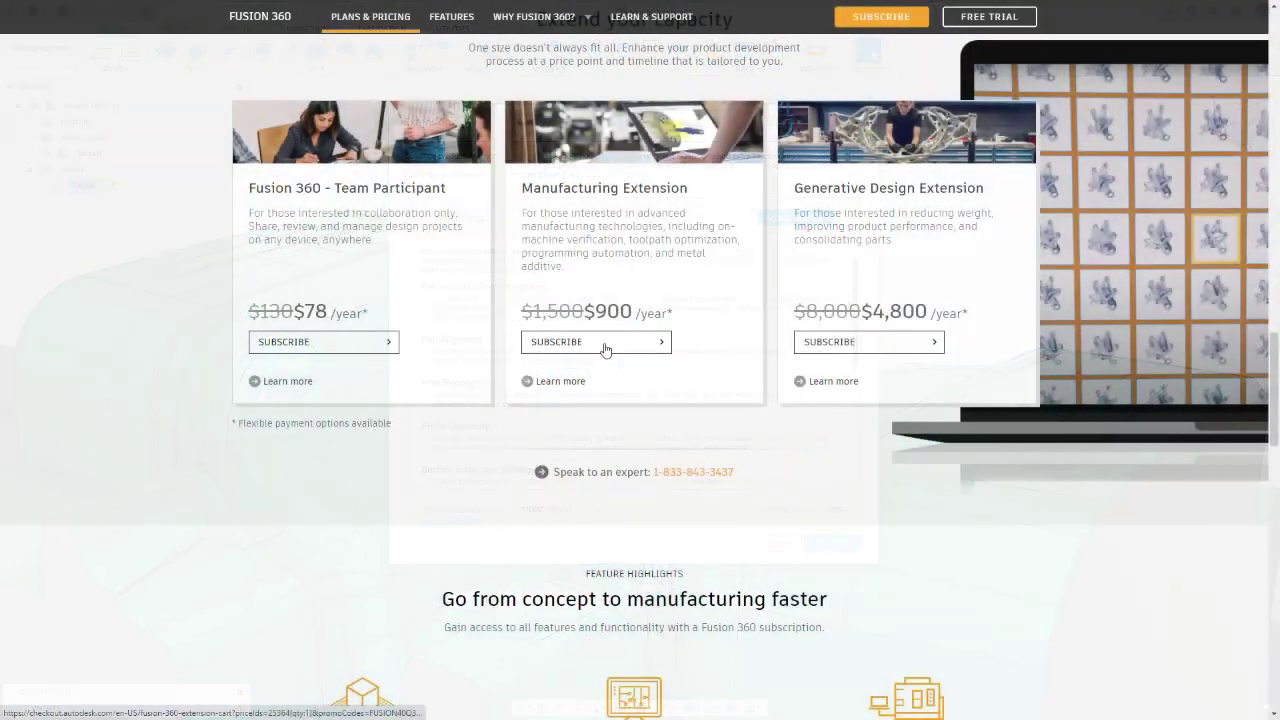
pyautogui.click(604, 348)
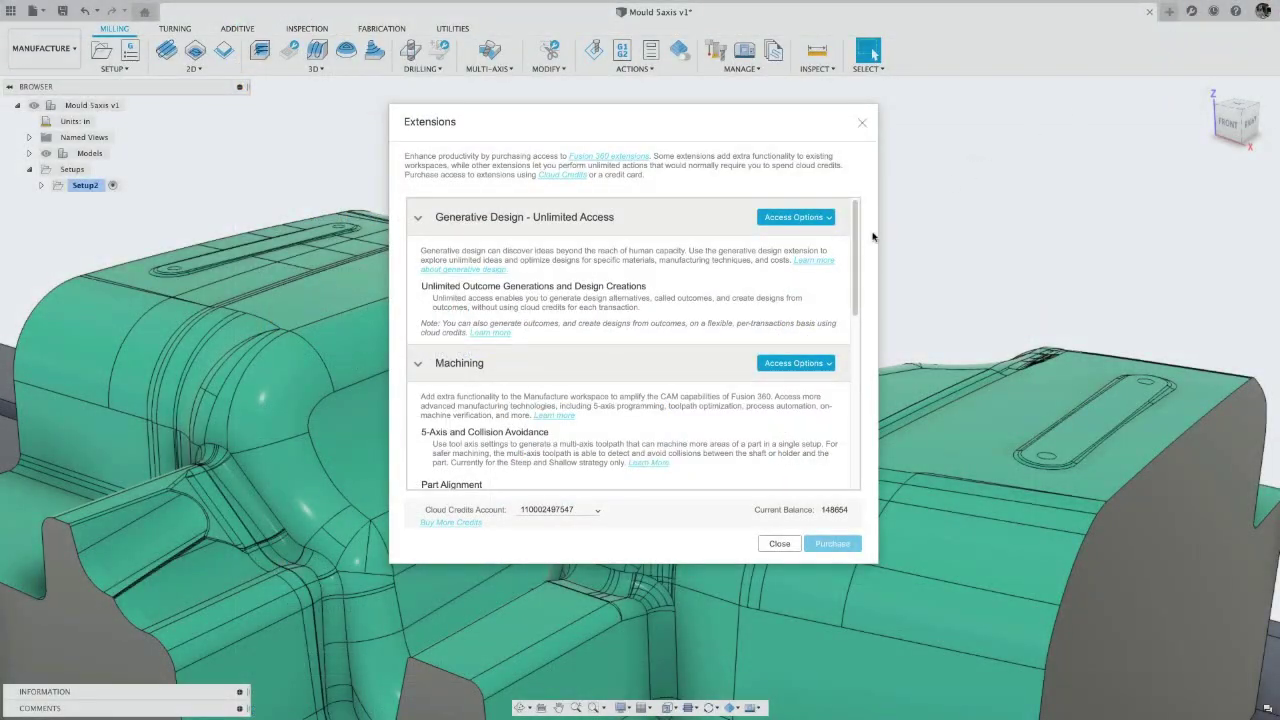
# Check the Machining extension's buying options, then tick Study 3 - Outcome 24 and Study 1 - Outcome 15.
pyautogui.moveTo(856, 240); pyautogui.dragTo(849, 305)
pyautogui.click(812, 220)
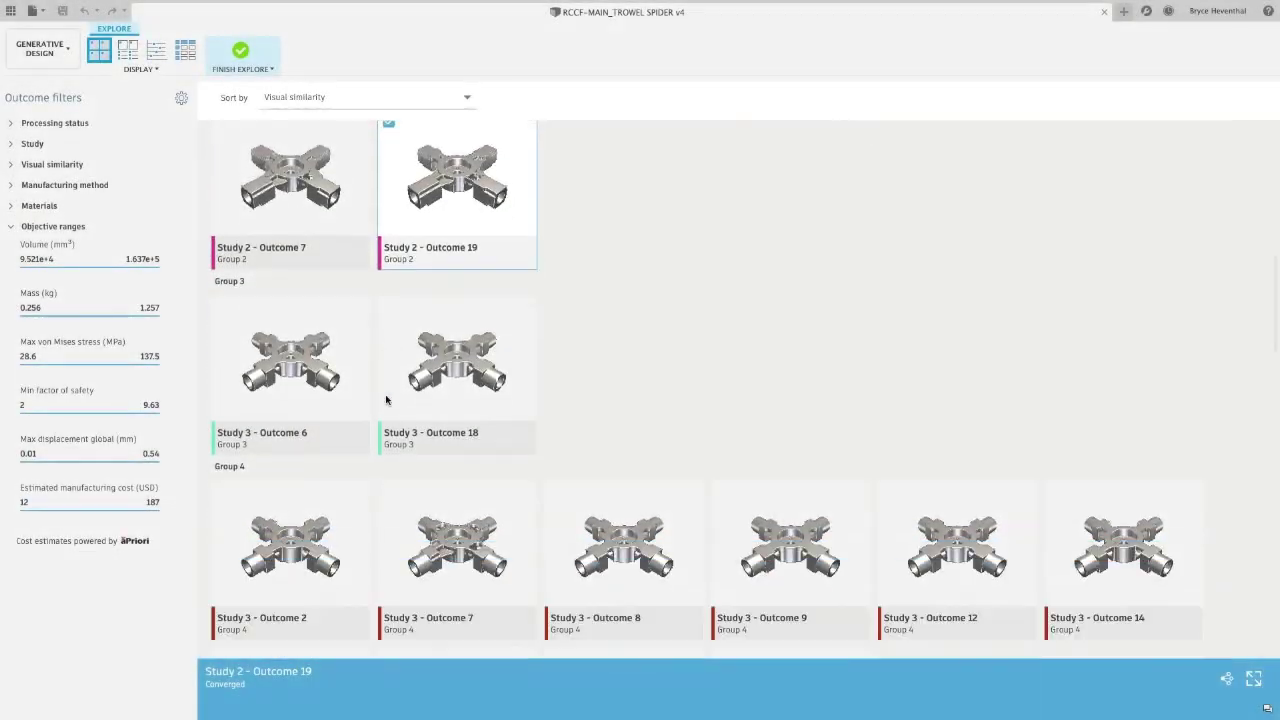
pyautogui.click(723, 374)
pyautogui.scroll(-2, 413, 455)
pyautogui.click(388, 455)
pyautogui.scroll(-3, 413, 455)
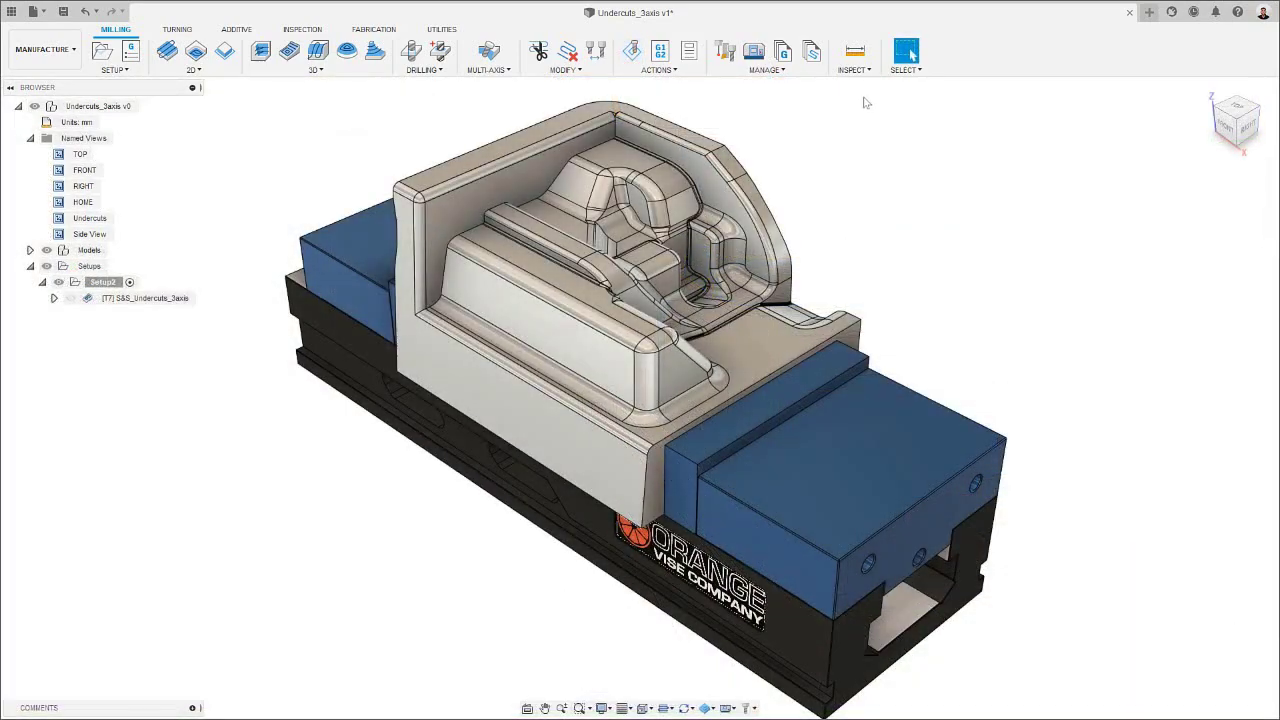
# Start an accessibility analysis of the part body using the jaw's top face as direction.
pyautogui.click(855, 69)
pyautogui.click(880, 97)
pyautogui.click(695, 270)
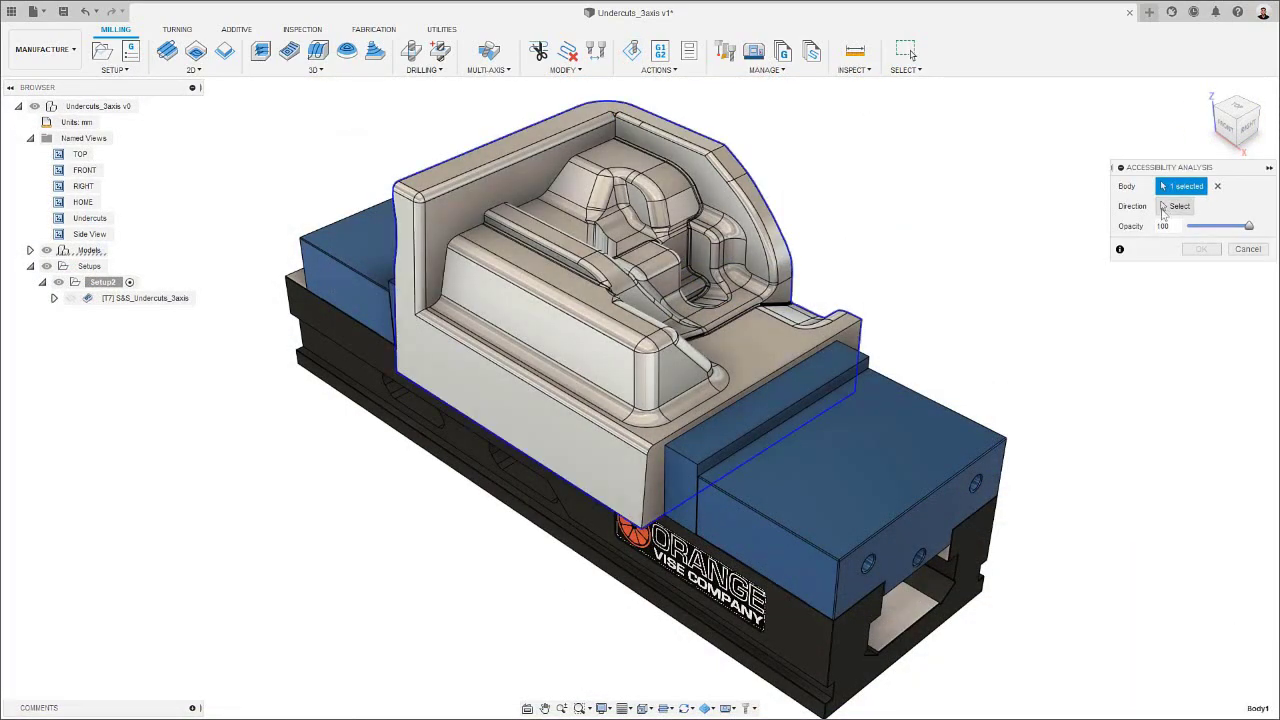
pyautogui.click(855, 443)
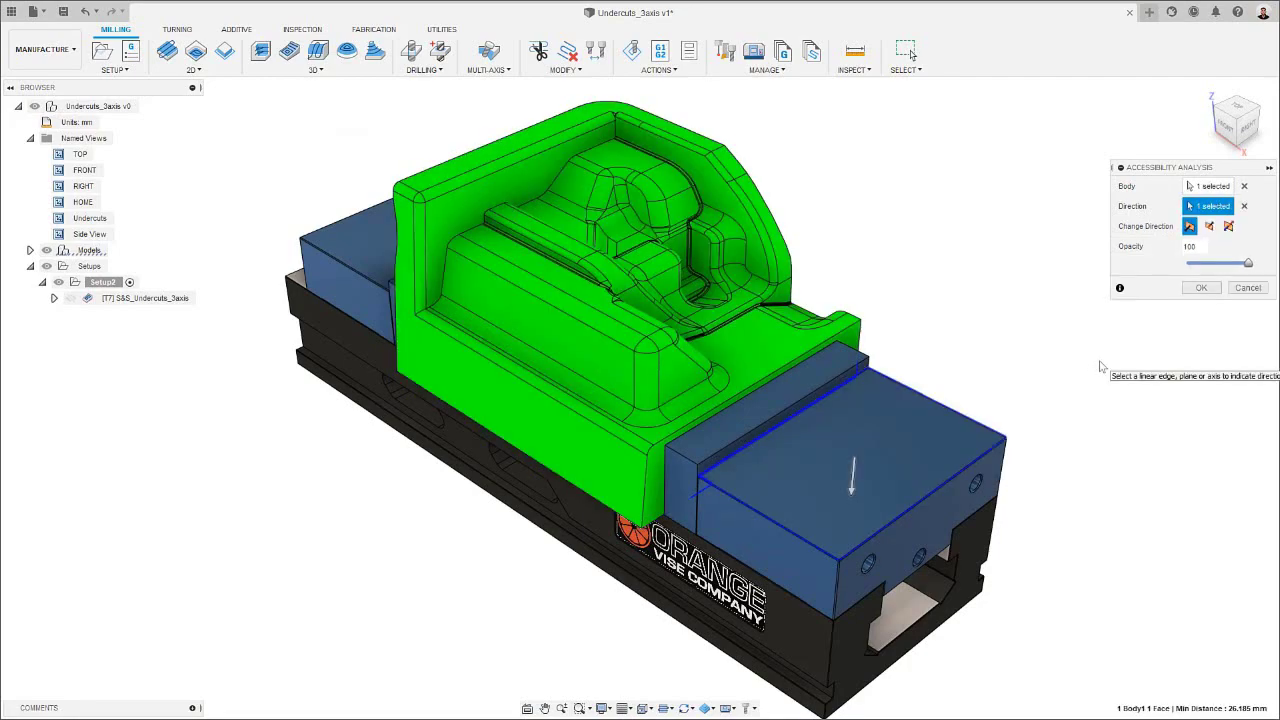
# Accept the analysis from the Undercuts view, hide it, and select the T7 S&S_Undercuts_3axis toolpath.
pyautogui.doubleClick(78, 218)
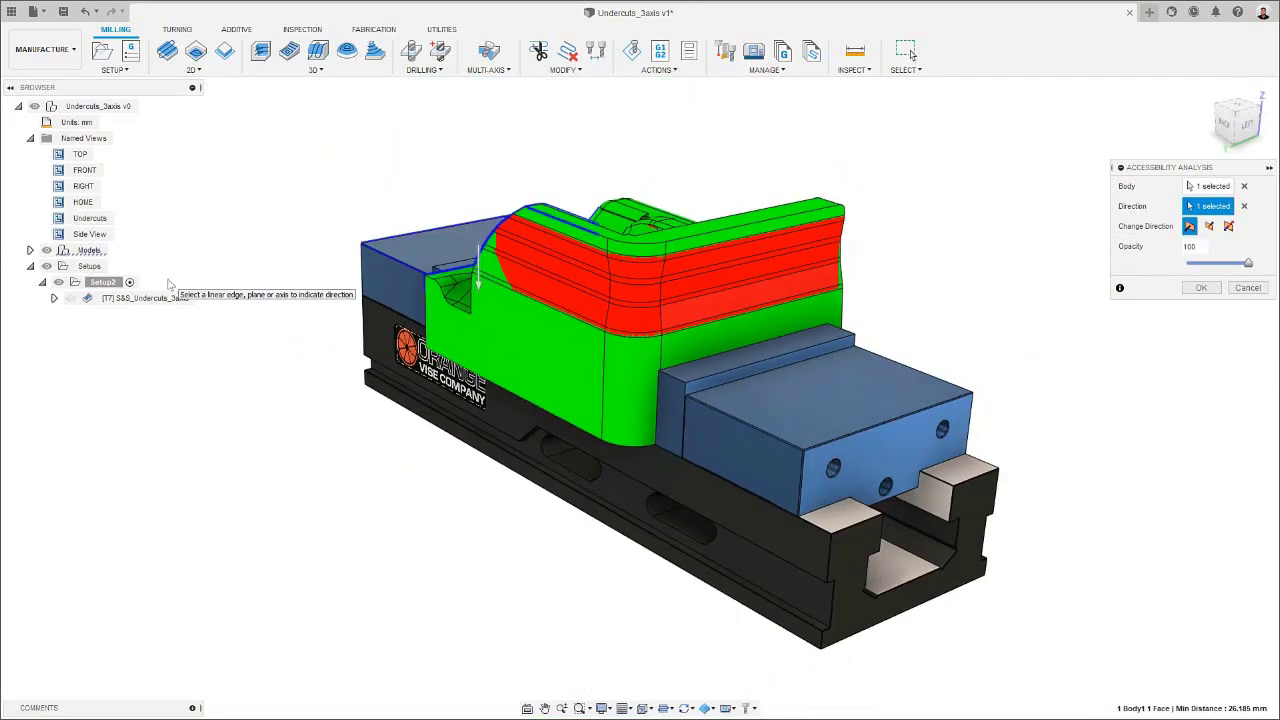
pyautogui.click(1200, 287)
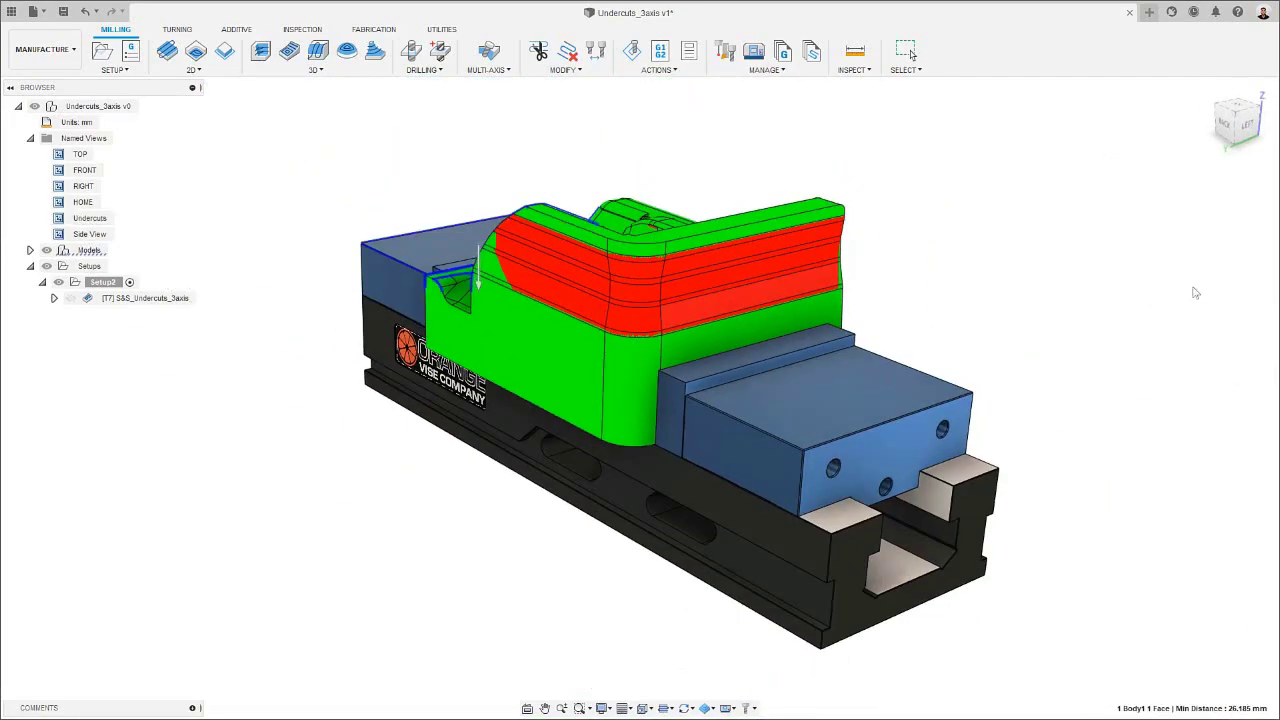
pyautogui.click(58, 266)
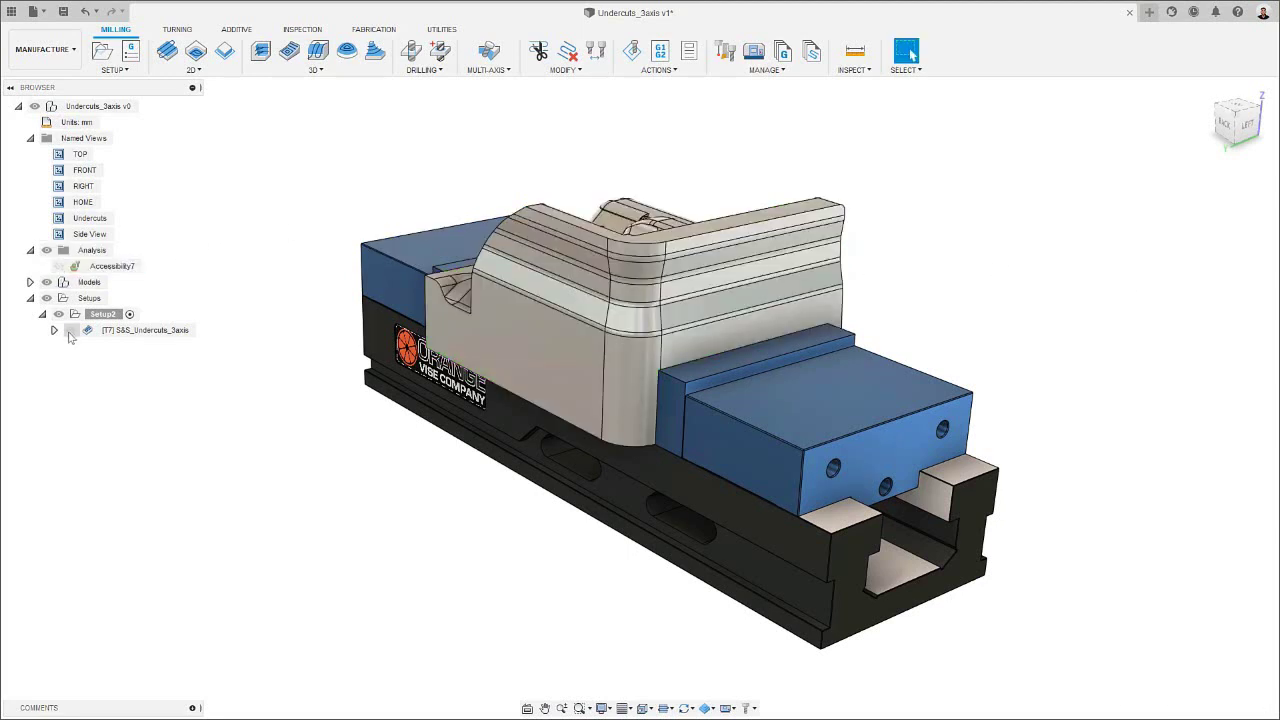
pyautogui.click(142, 332)
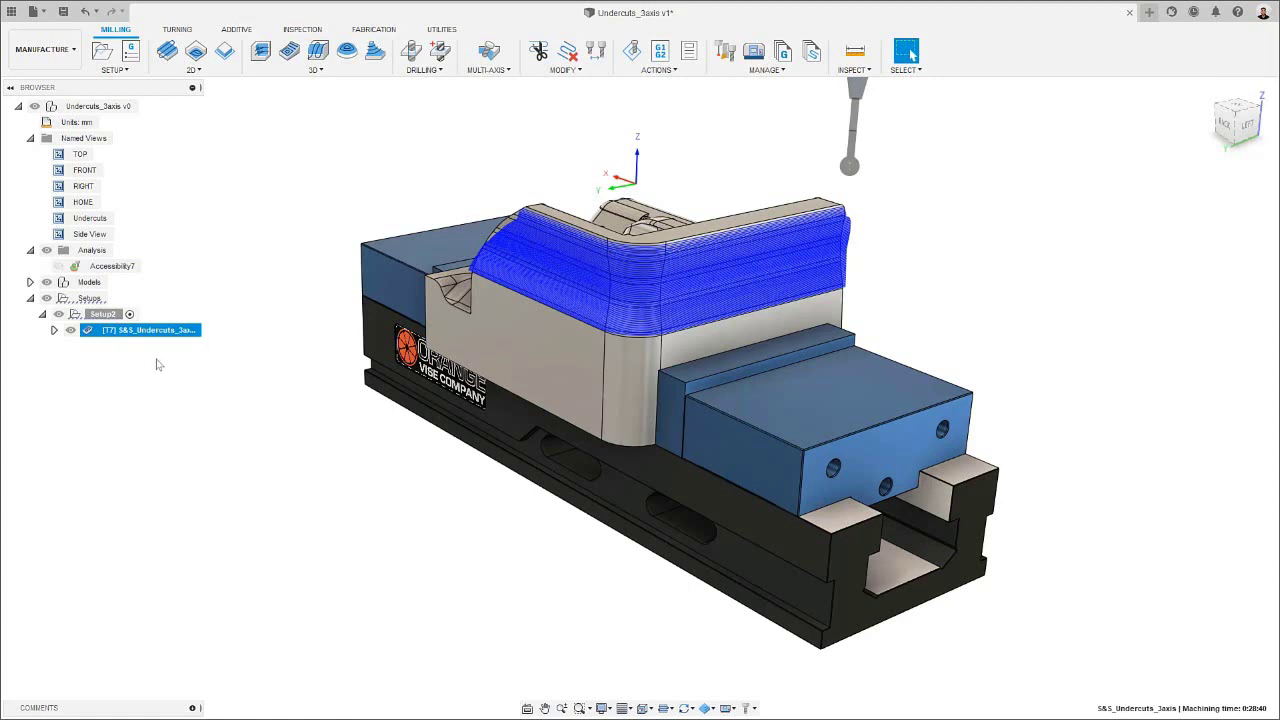
# Edit the T7 operation and review its geometry, passes and tool axis settings from the Undercuts view.
pyautogui.rightClick(158, 333)
pyautogui.click(250, 17)
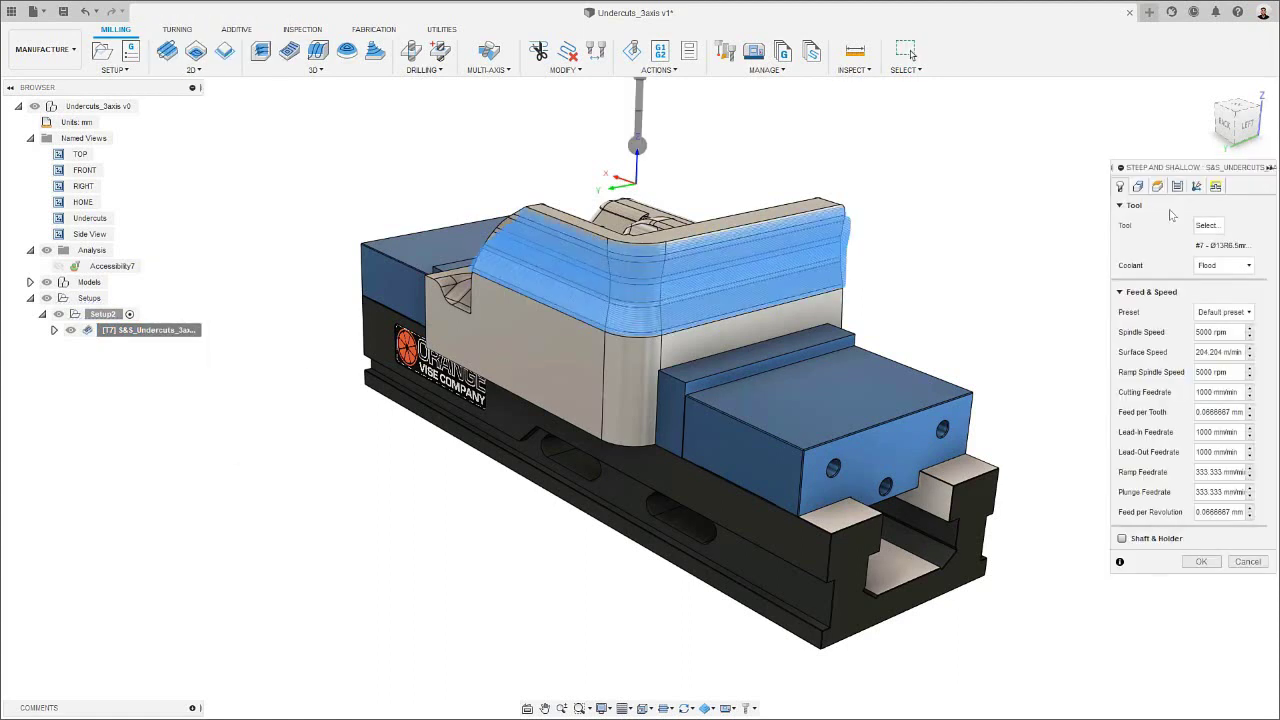
pyautogui.click(1138, 186)
pyautogui.click(1237, 117)
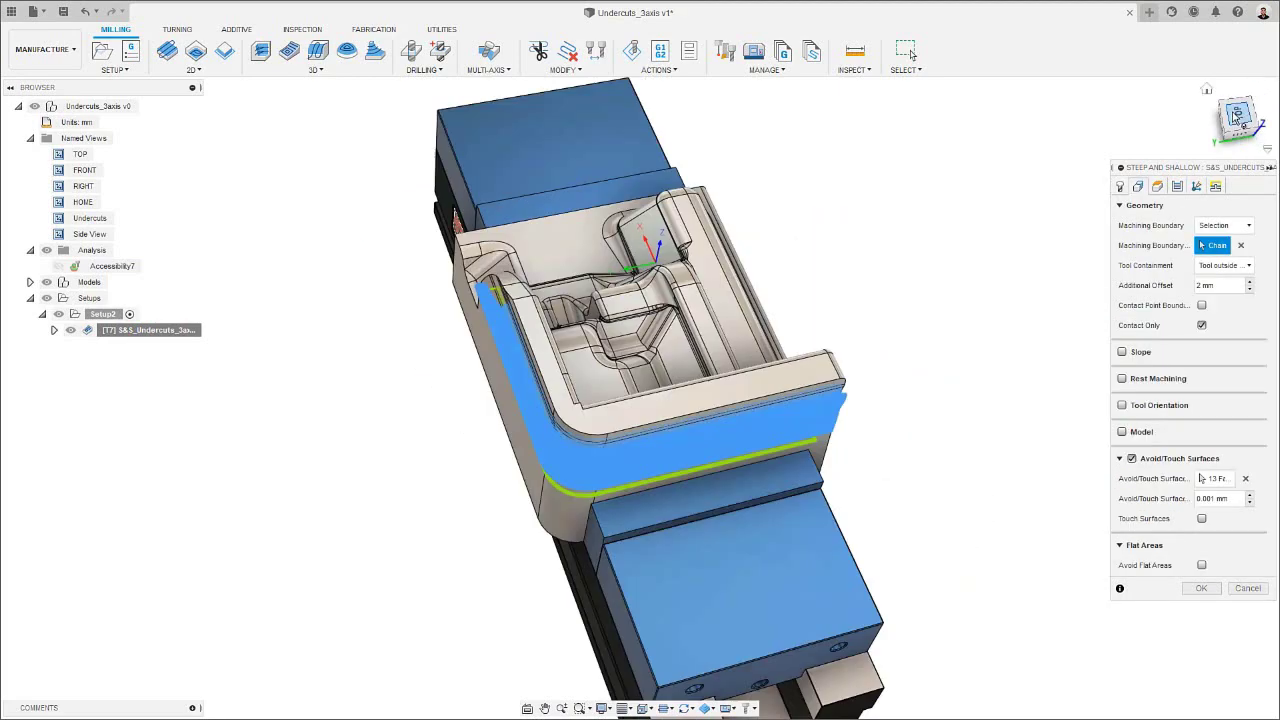
pyautogui.doubleClick(73, 222)
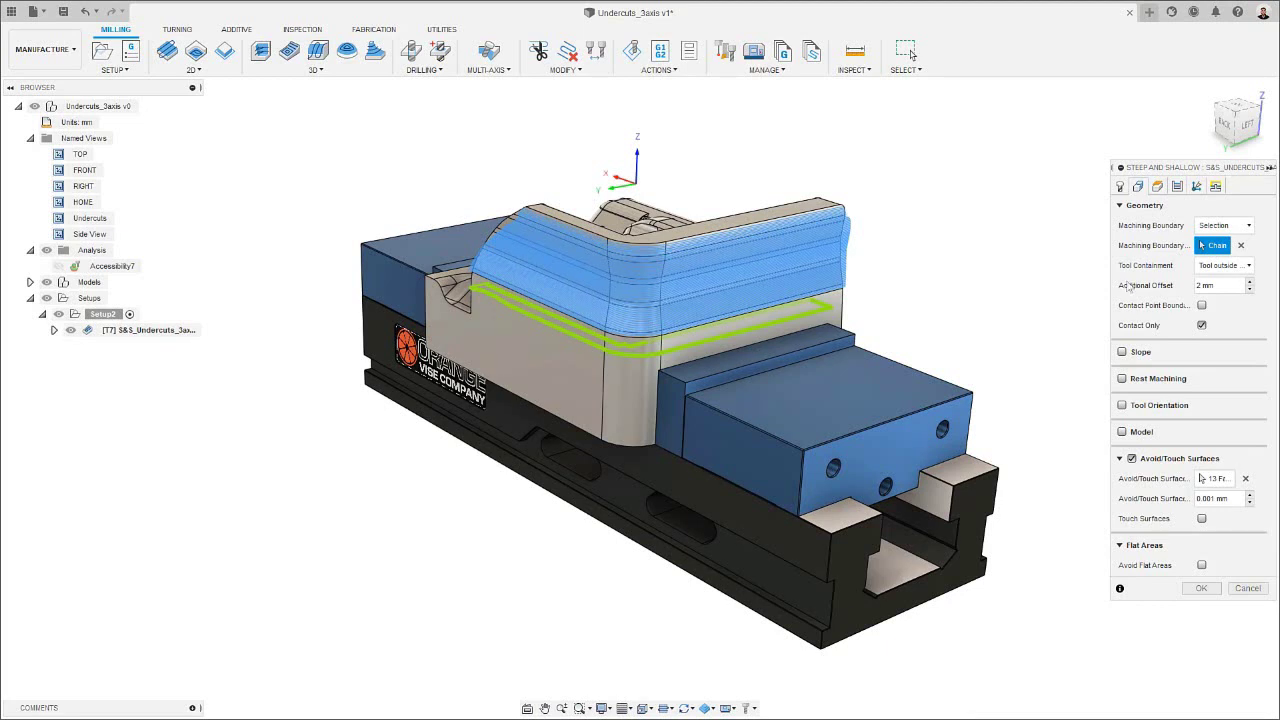
pyautogui.click(1177, 187)
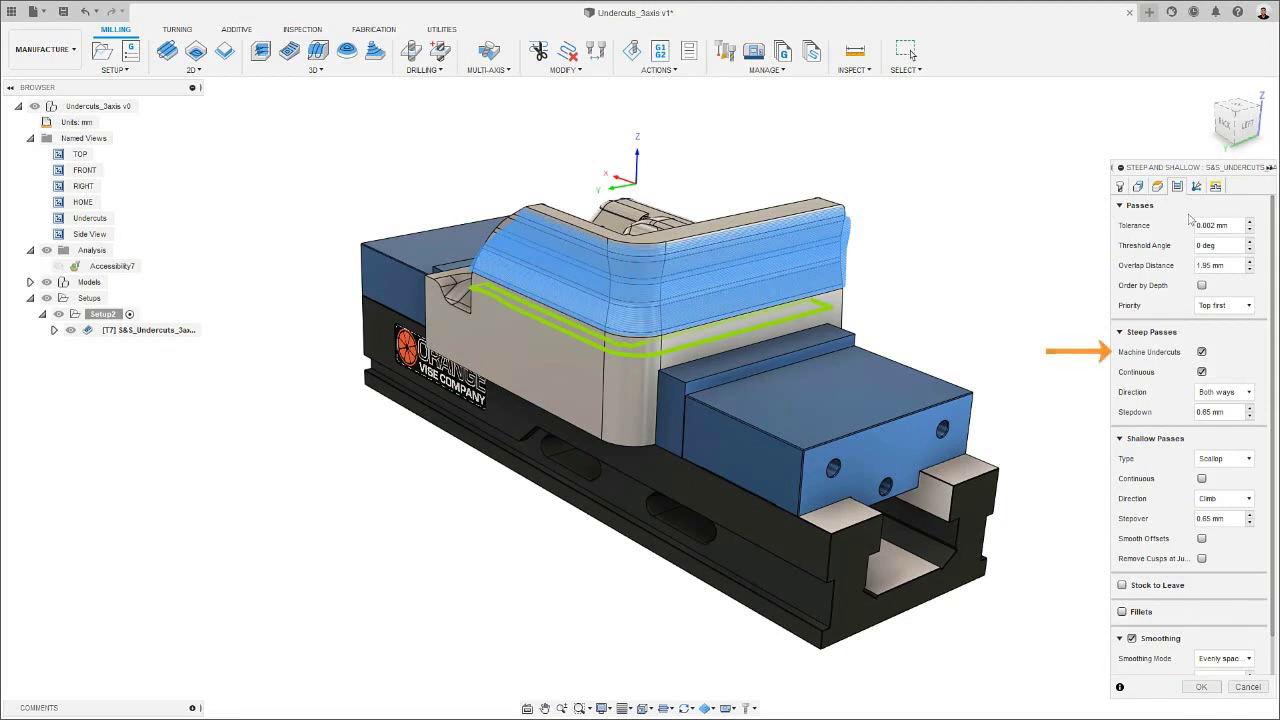
pyautogui.click(1196, 187)
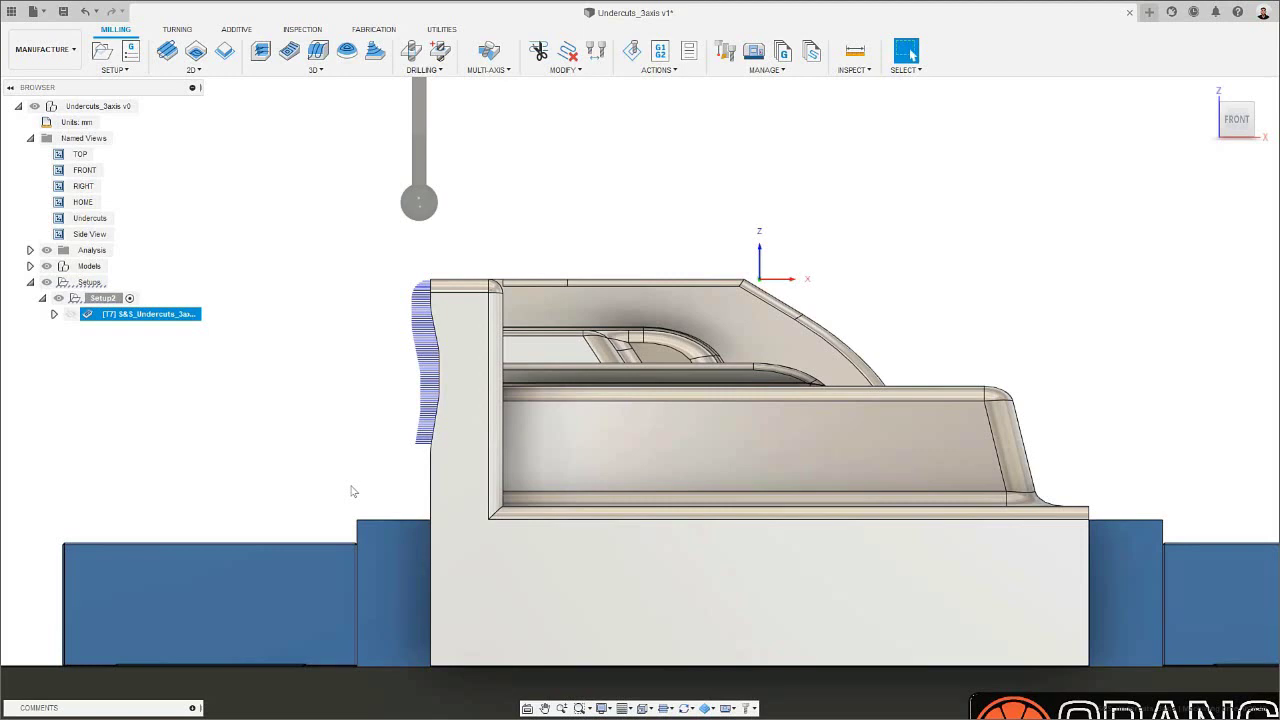
# Turn on Show Tool on Cursor in the tool display menu.
pyautogui.click(753, 708)
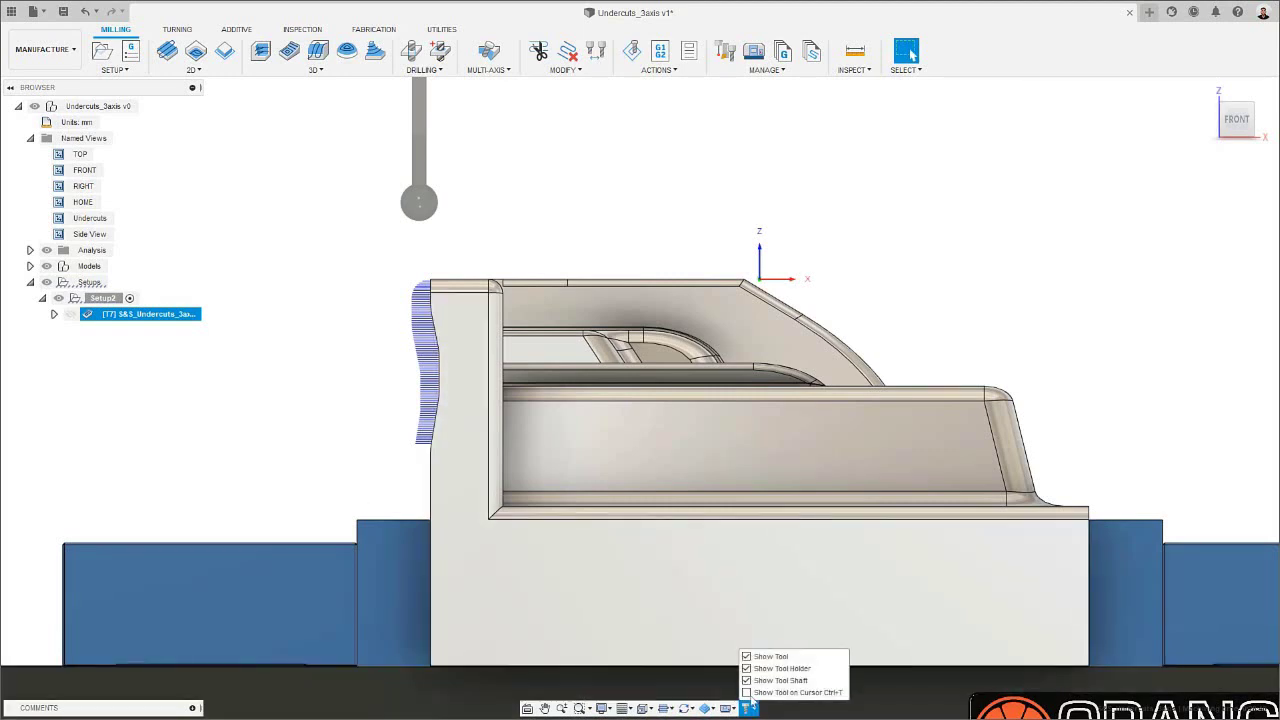
pyautogui.click(765, 692)
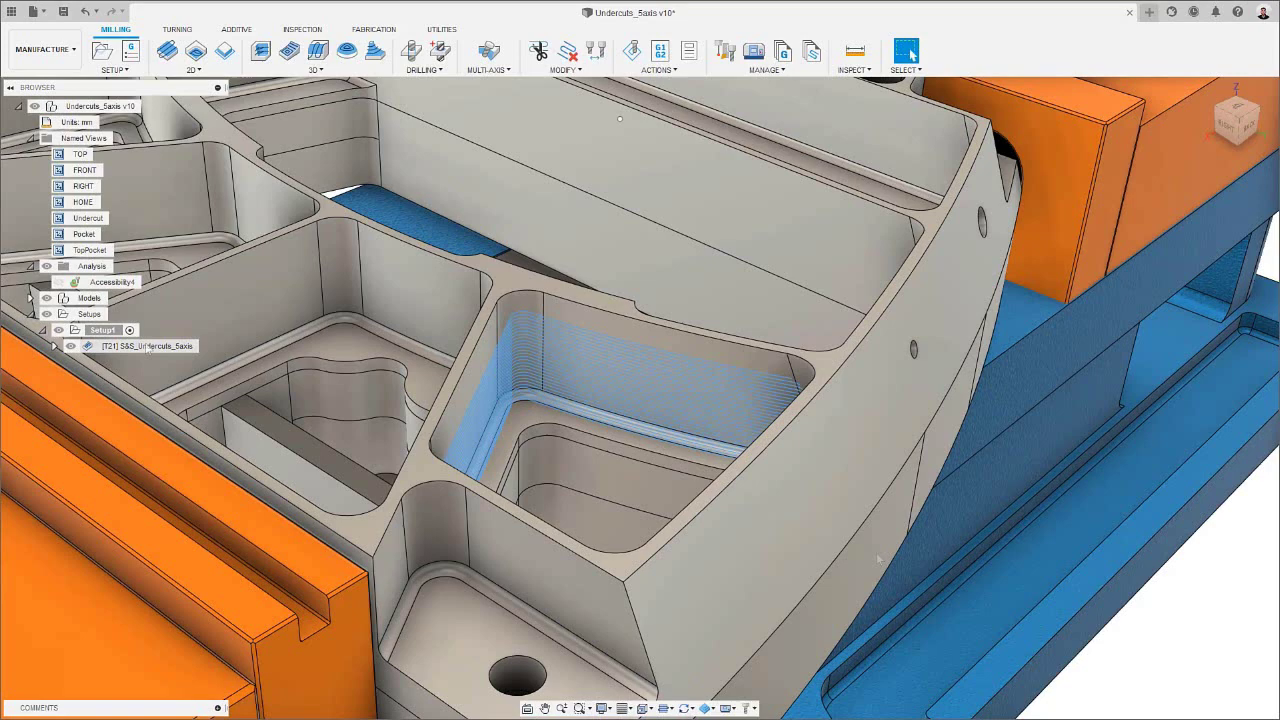
# Select the [T21] S&S_Undercuts_5axis operation to show its pocket toolpath.
pyautogui.click(147, 346)
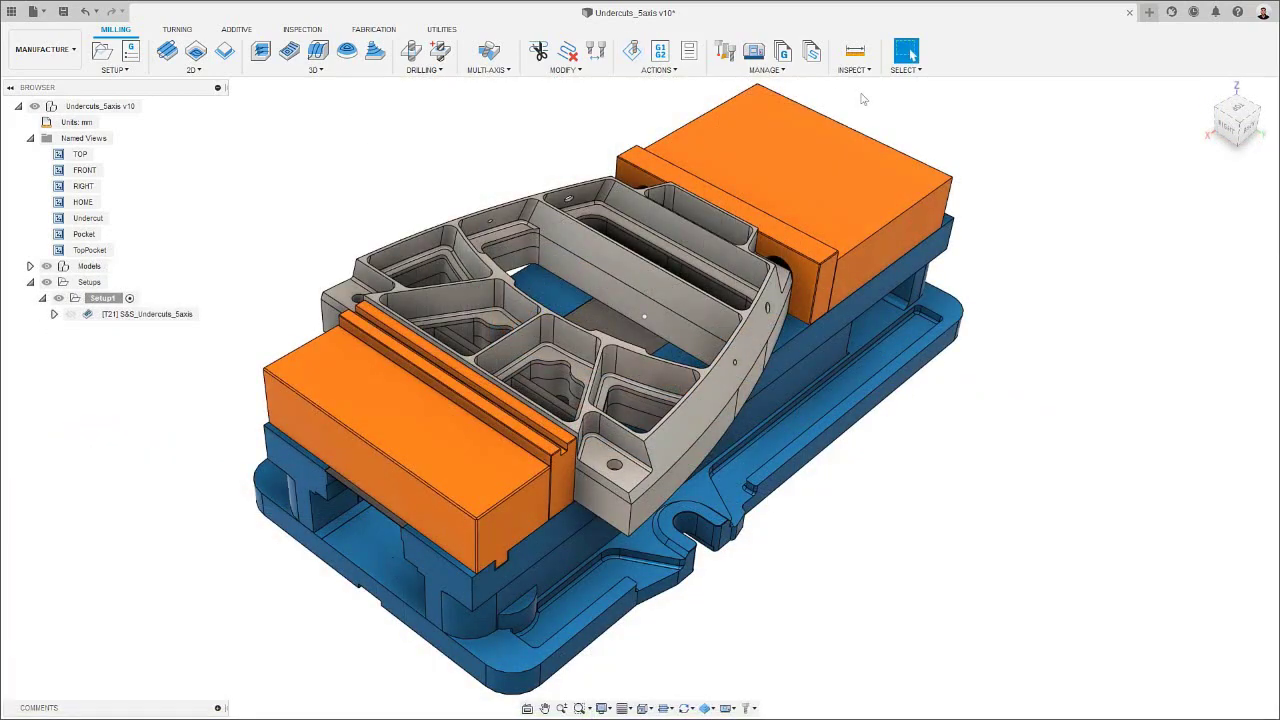
# Analyse the part body's accessibility from its top face, confirm it, and return to the HOME view.
pyautogui.click(855, 70)
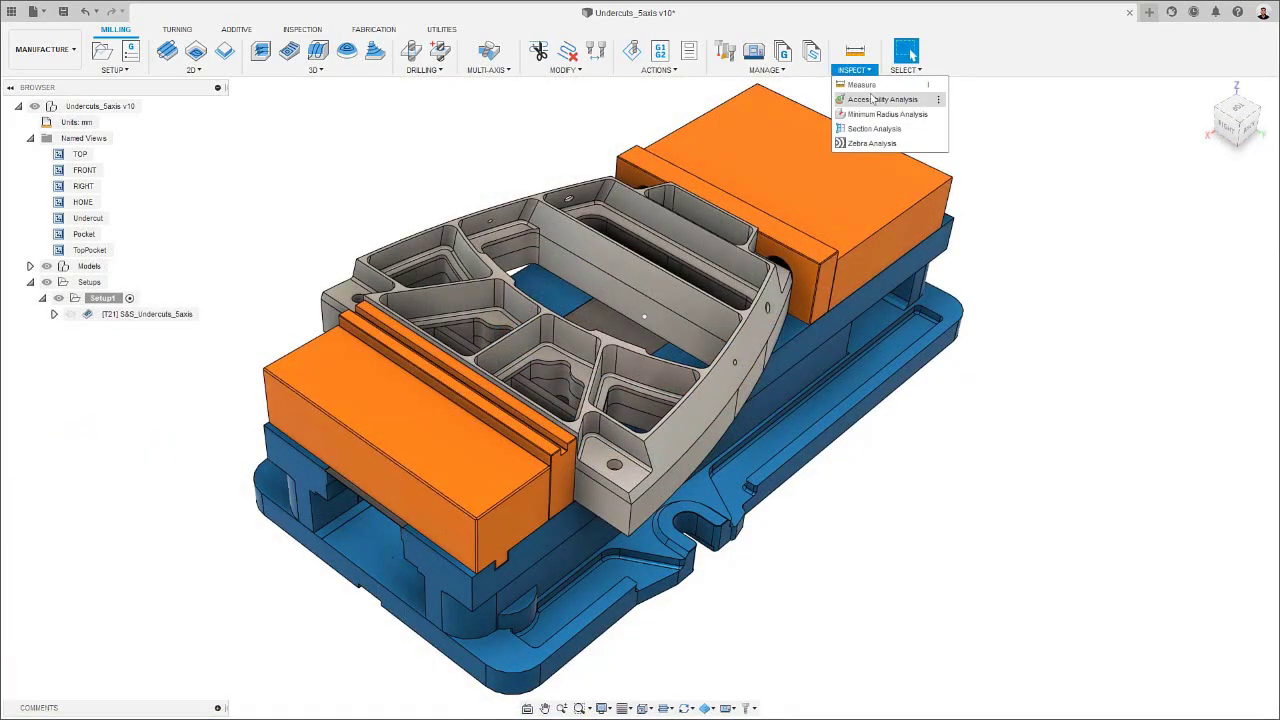
pyautogui.click(873, 99)
pyautogui.click(641, 199)
pyautogui.click(504, 232)
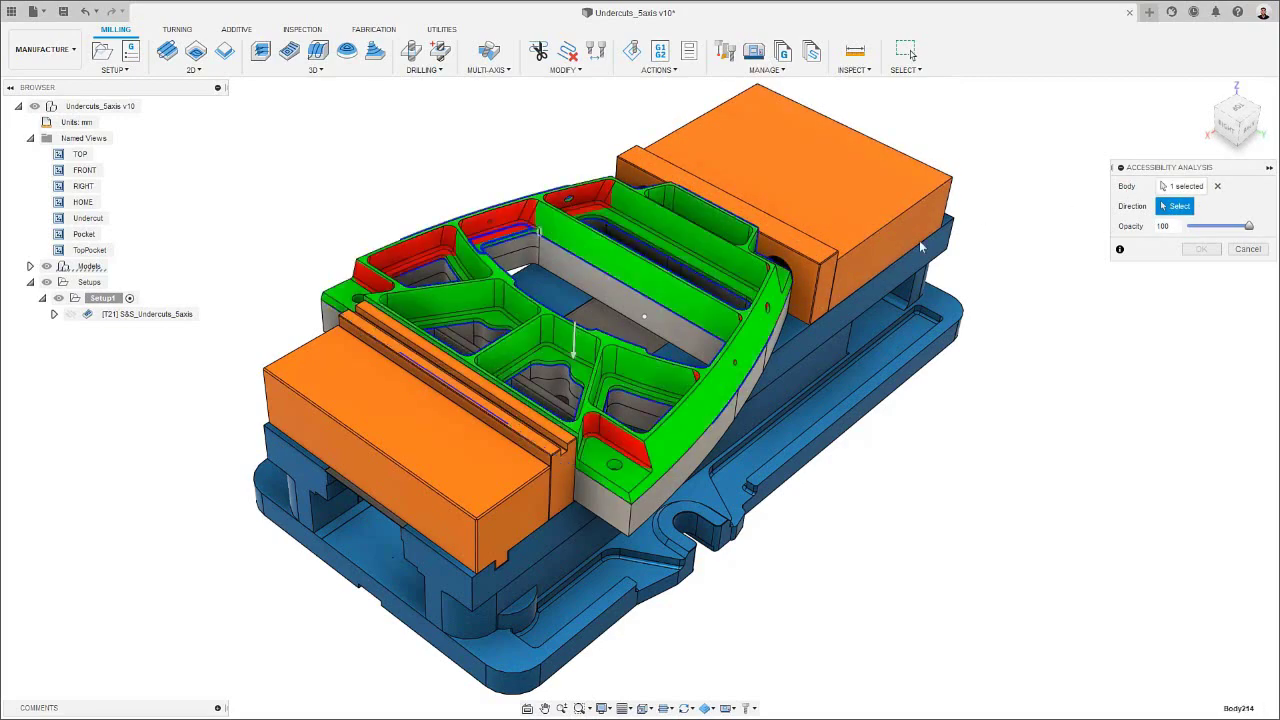
pyautogui.doubleClick(98, 222)
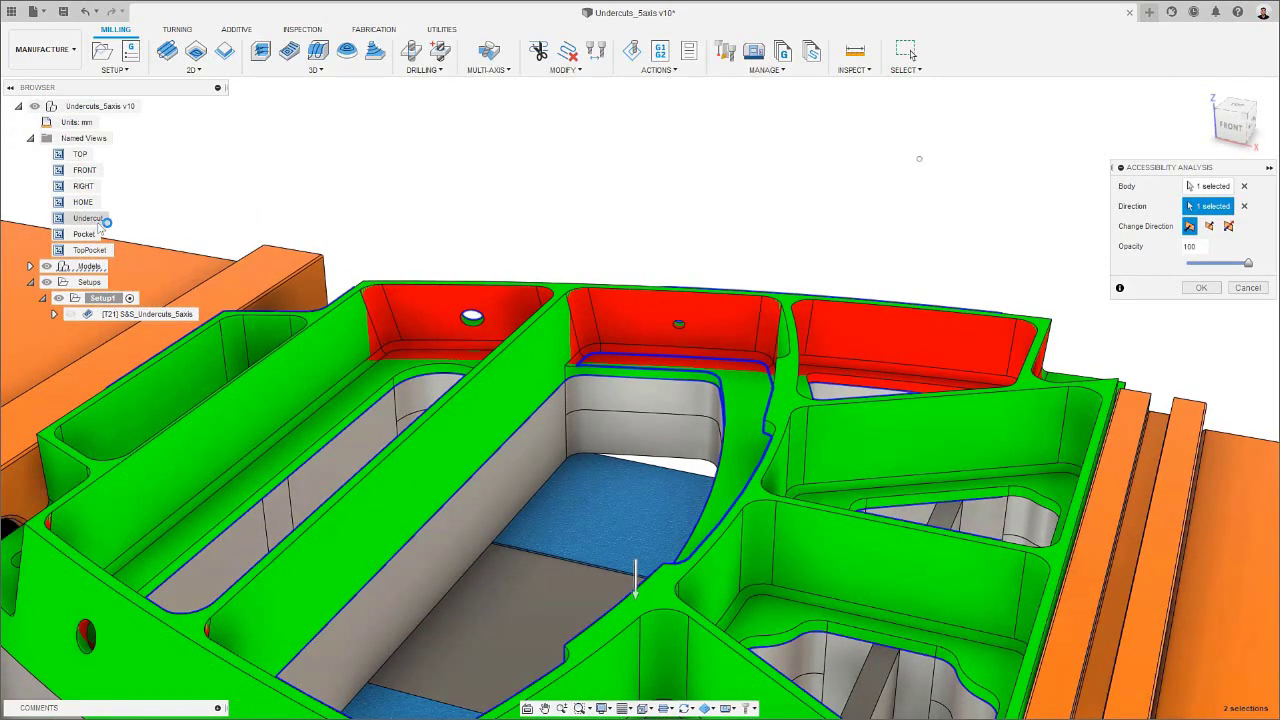
pyautogui.click(1201, 287)
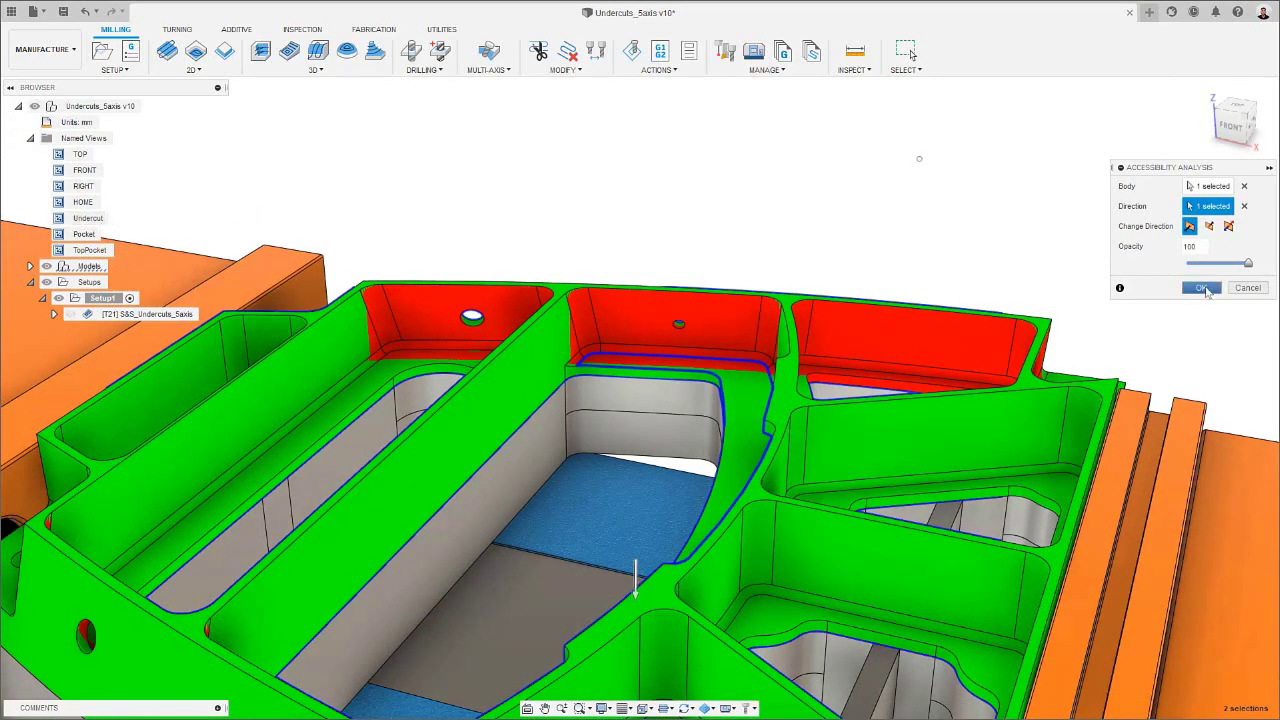
pyautogui.doubleClick(83, 202)
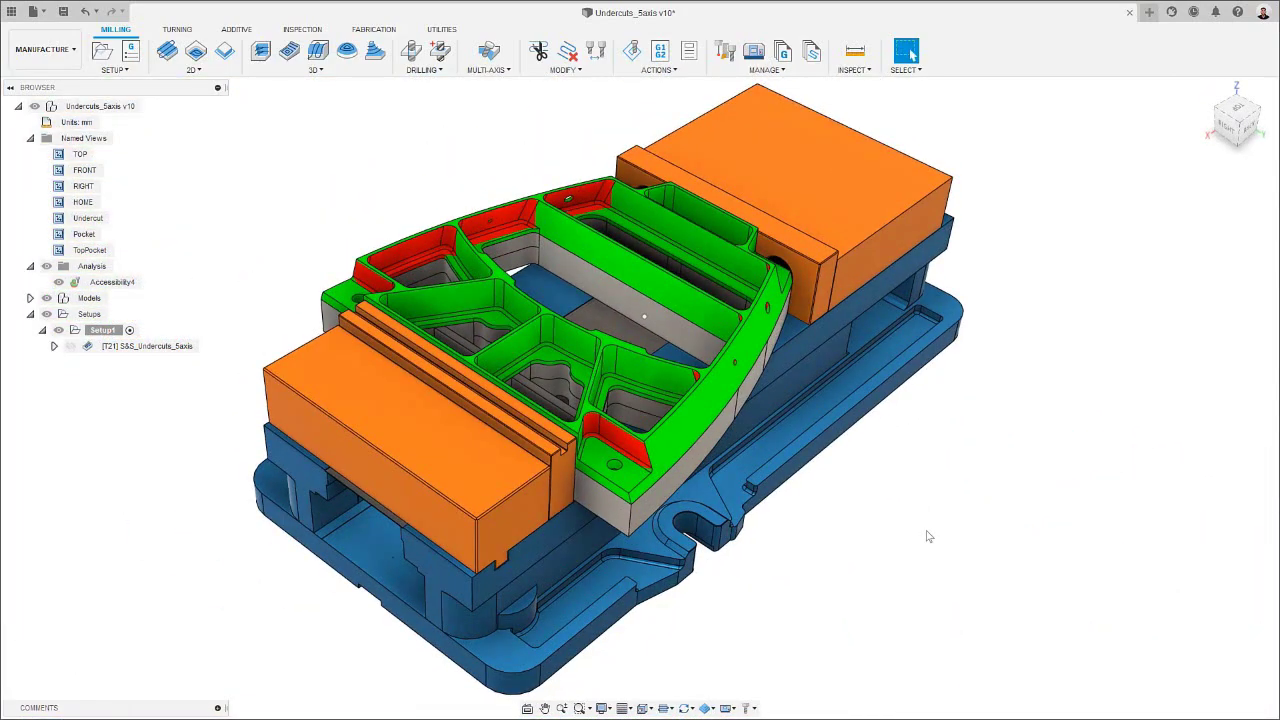
# Edit the S&S_Undercuts_5axis operation and hide the Accessibility4 analysis colours.
pyautogui.click(110, 346)
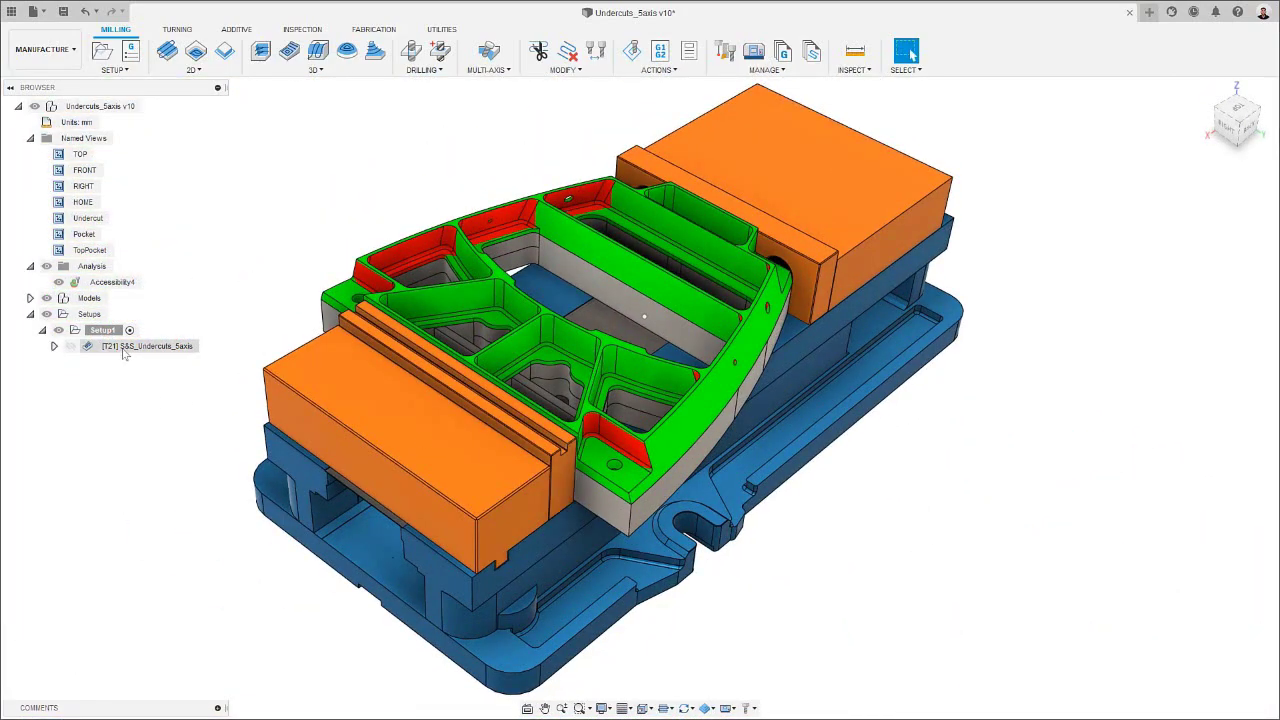
pyautogui.rightClick(112, 346)
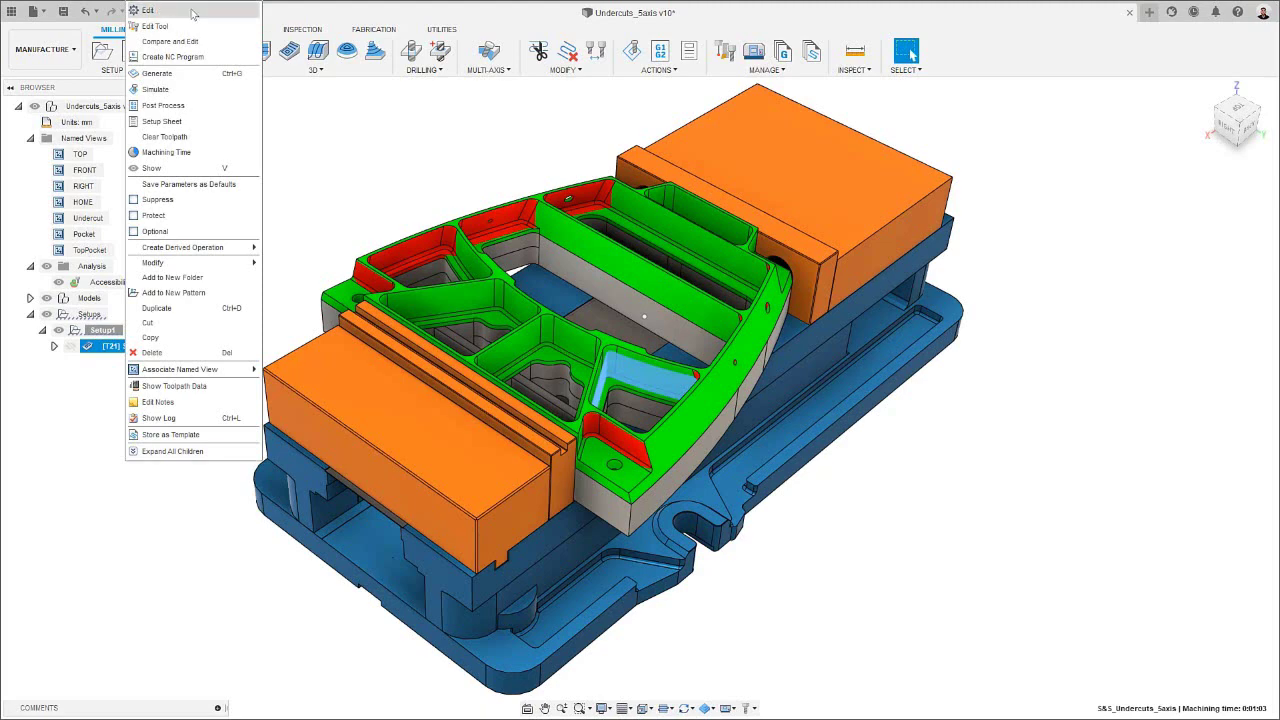
pyautogui.click(150, 10)
pyautogui.click(58, 282)
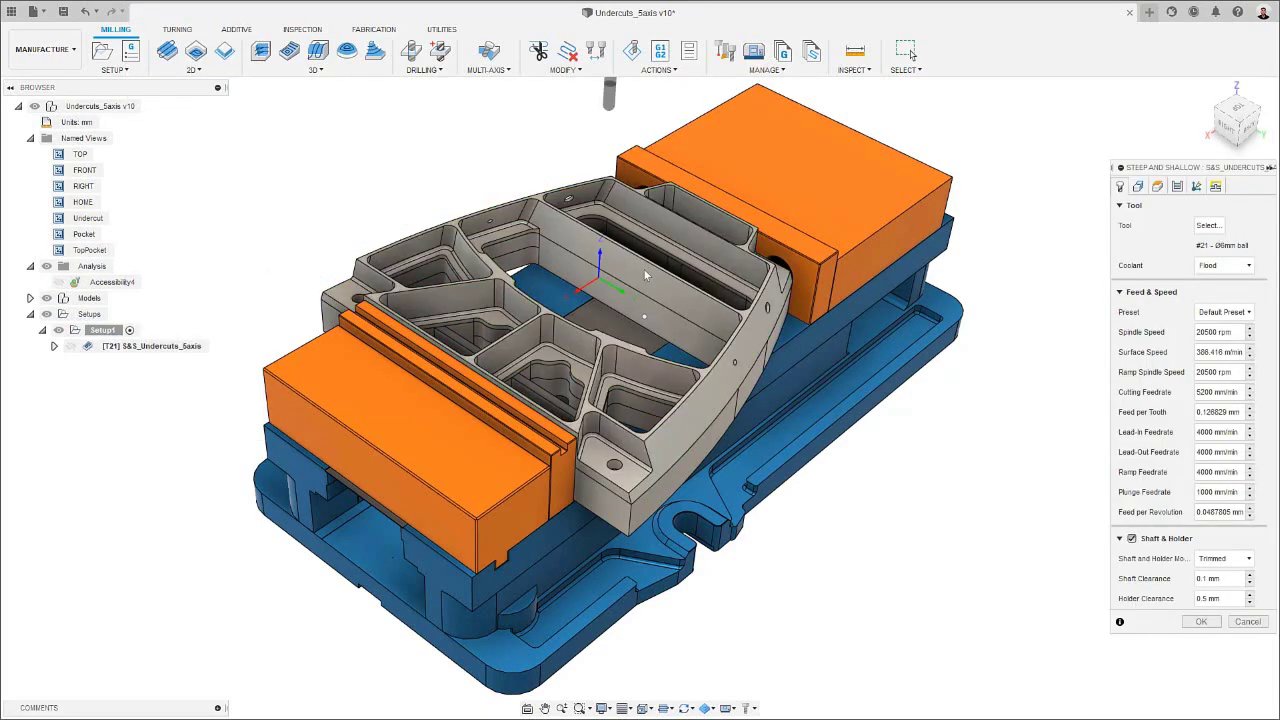
# Review the machining boundary on the Geometry tab from the TopPocket and HOME views.
pyautogui.click(1139, 189)
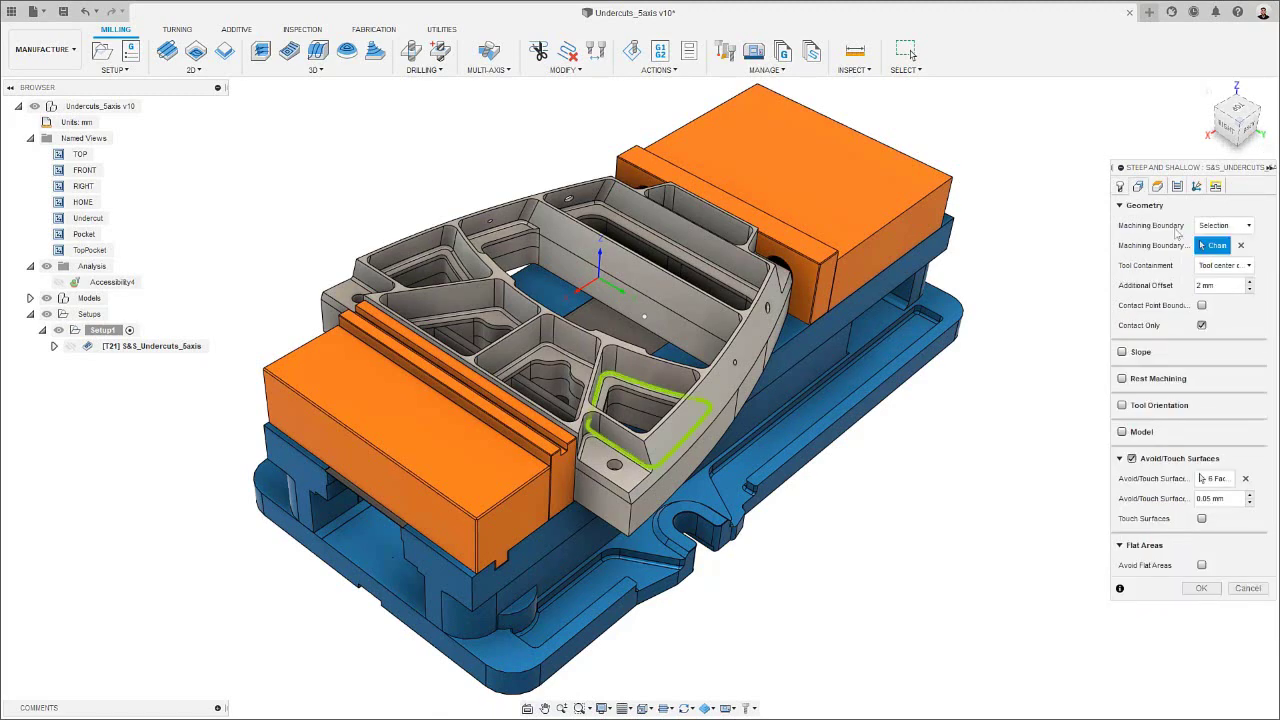
pyautogui.doubleClick(88, 250)
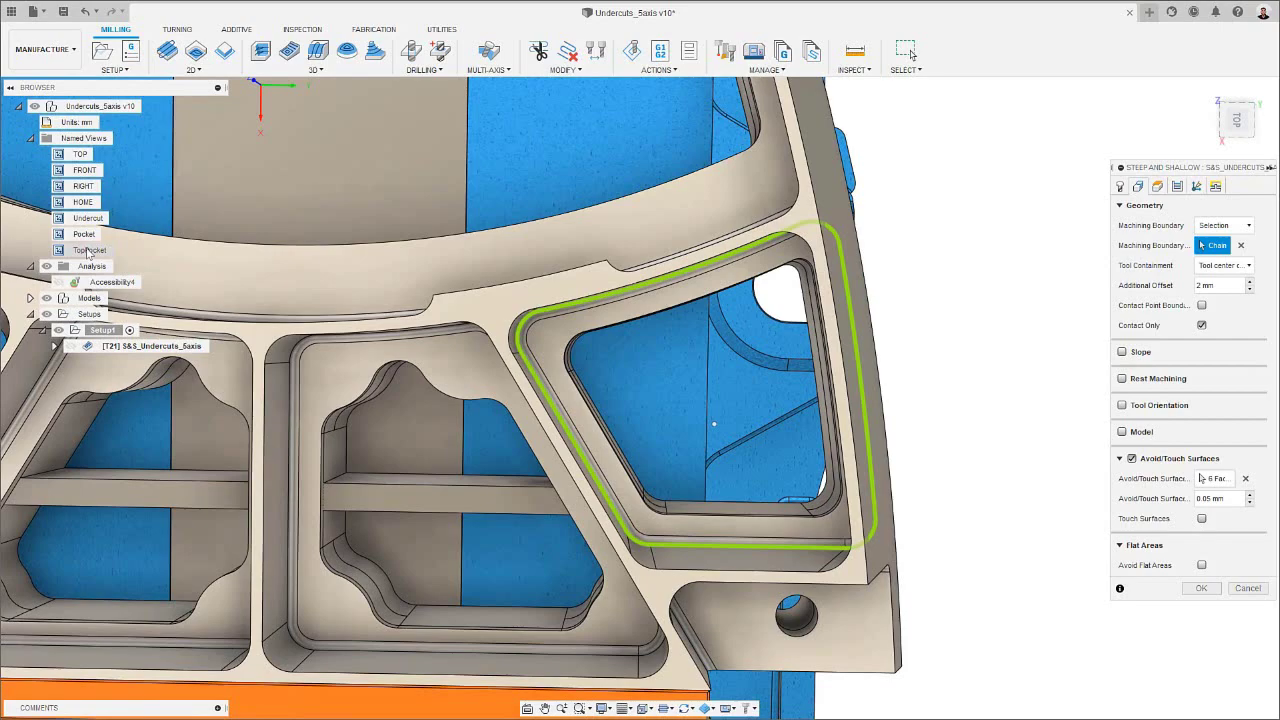
pyautogui.doubleClick(83, 202)
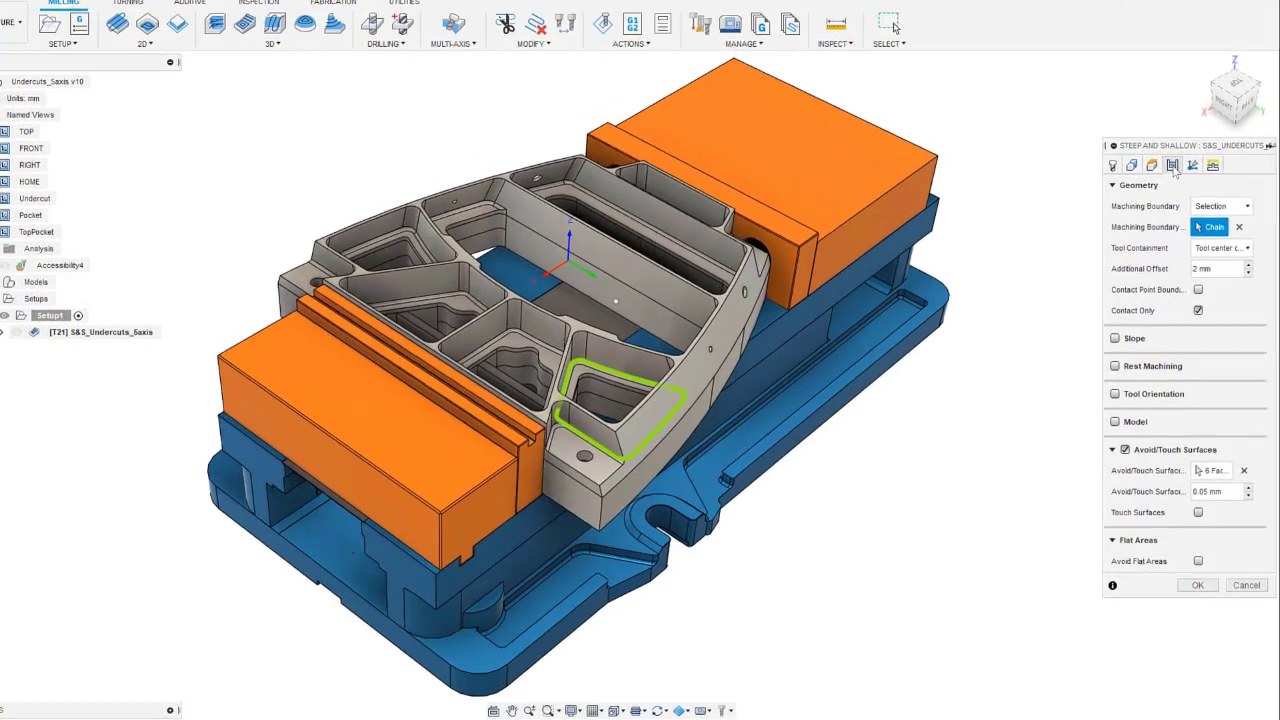
# Review the undercut operation's Passes and Tool Axis settings.
pyautogui.click(1177, 188)
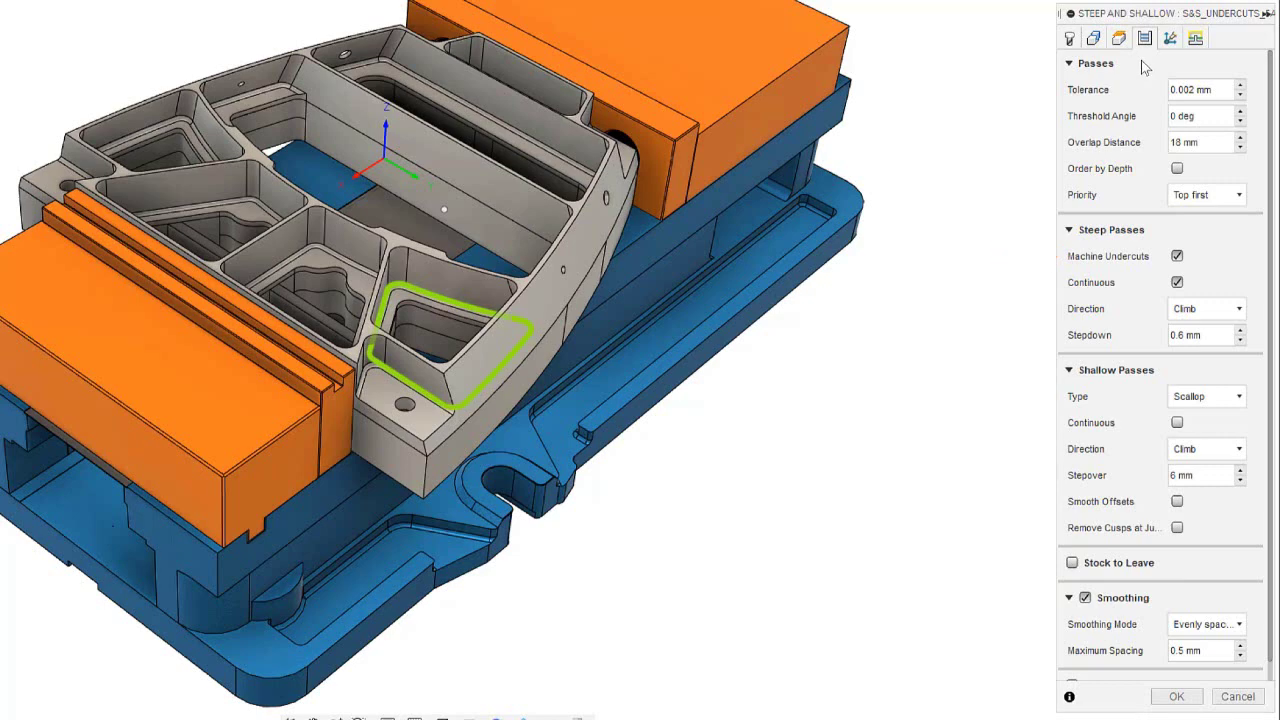
pyautogui.click(1170, 38)
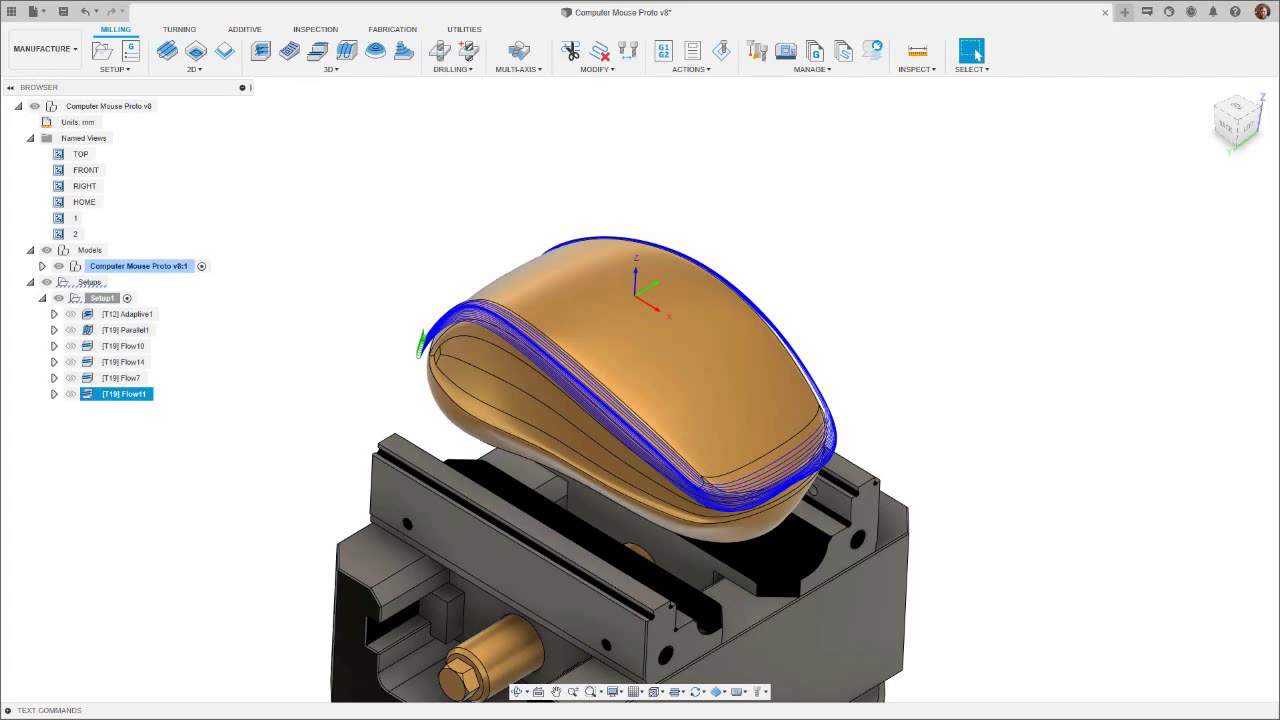
# Create a 3D Flow toolpath with the mouse's front band and top faces as geometry.
pyautogui.click(331, 69)
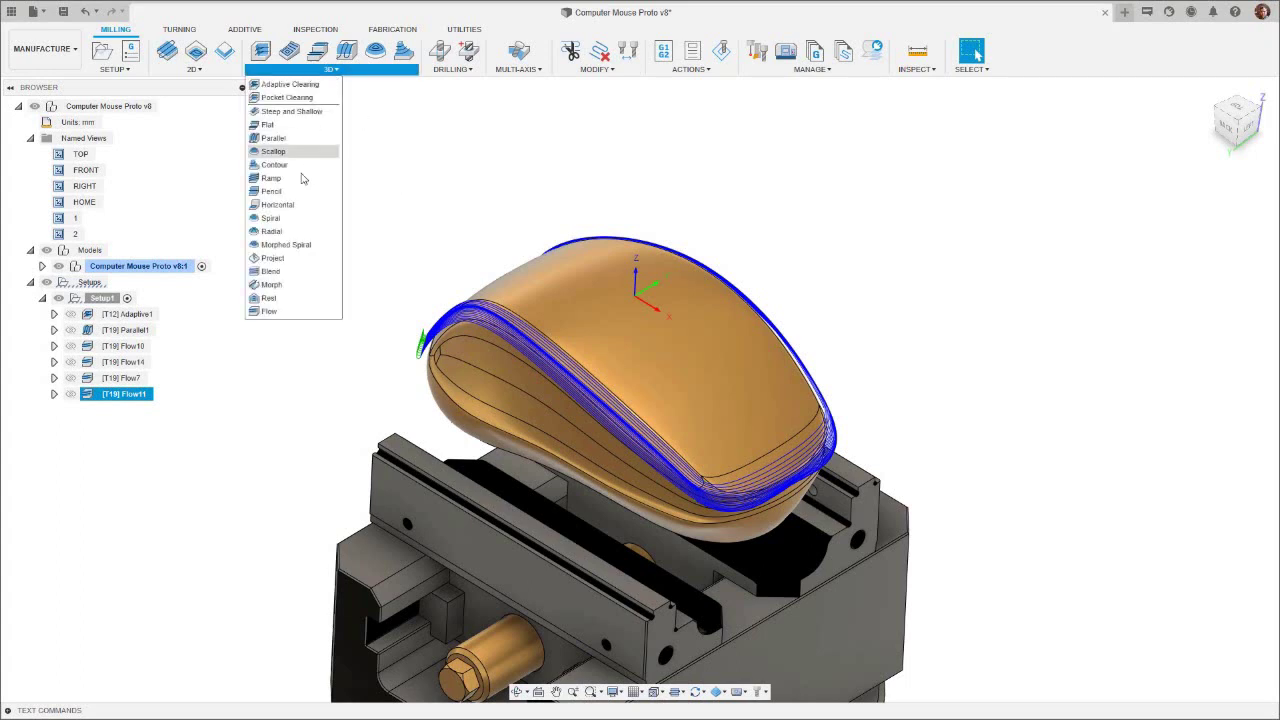
pyautogui.click(285, 312)
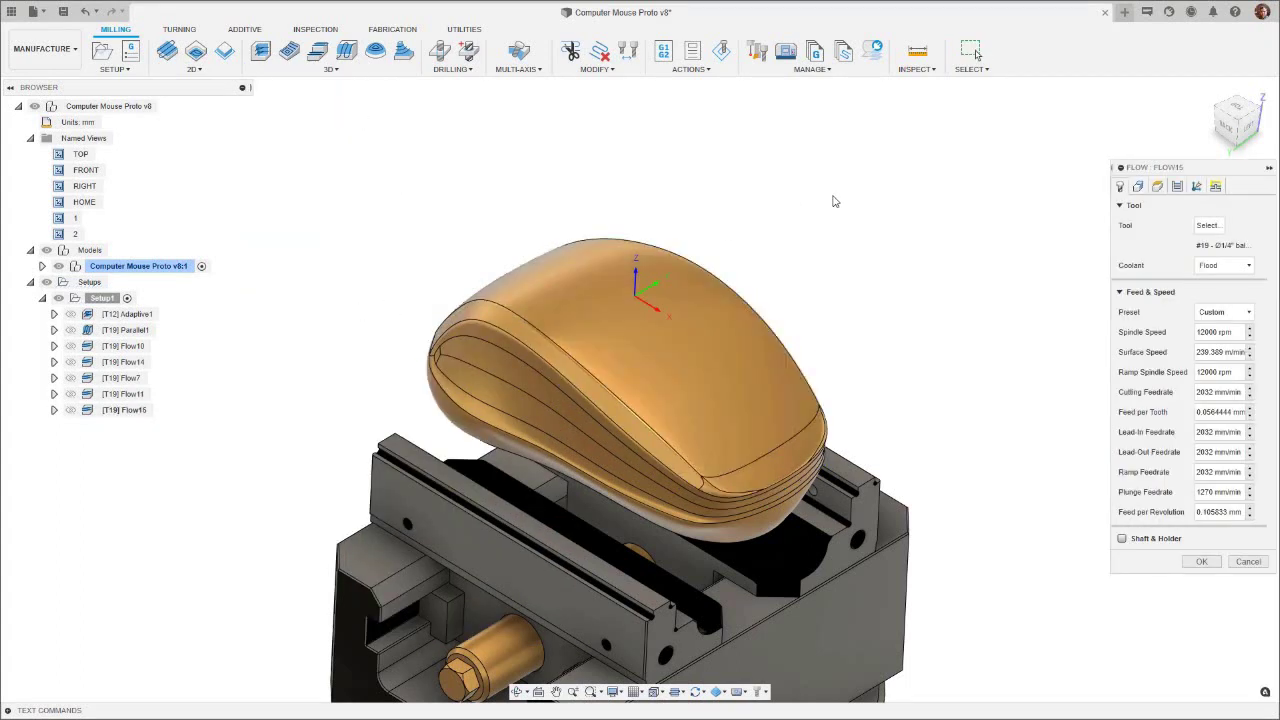
pyautogui.click(1138, 187)
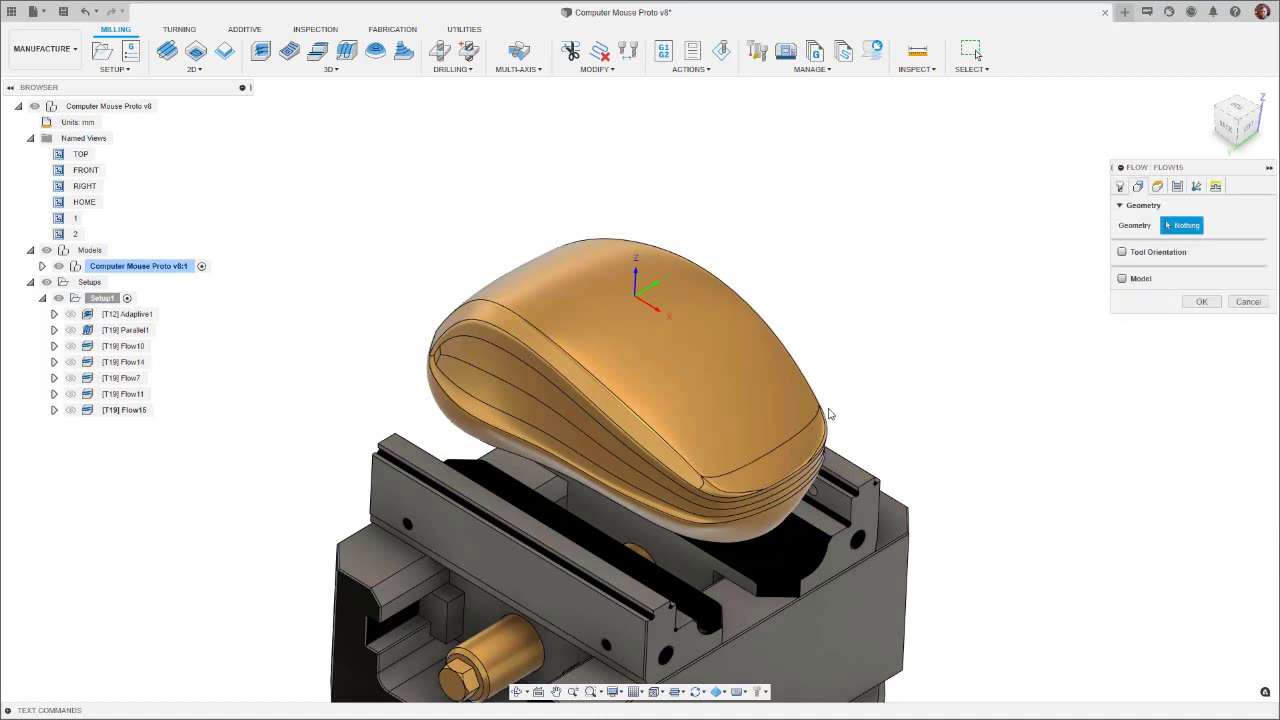
pyautogui.click(808, 445)
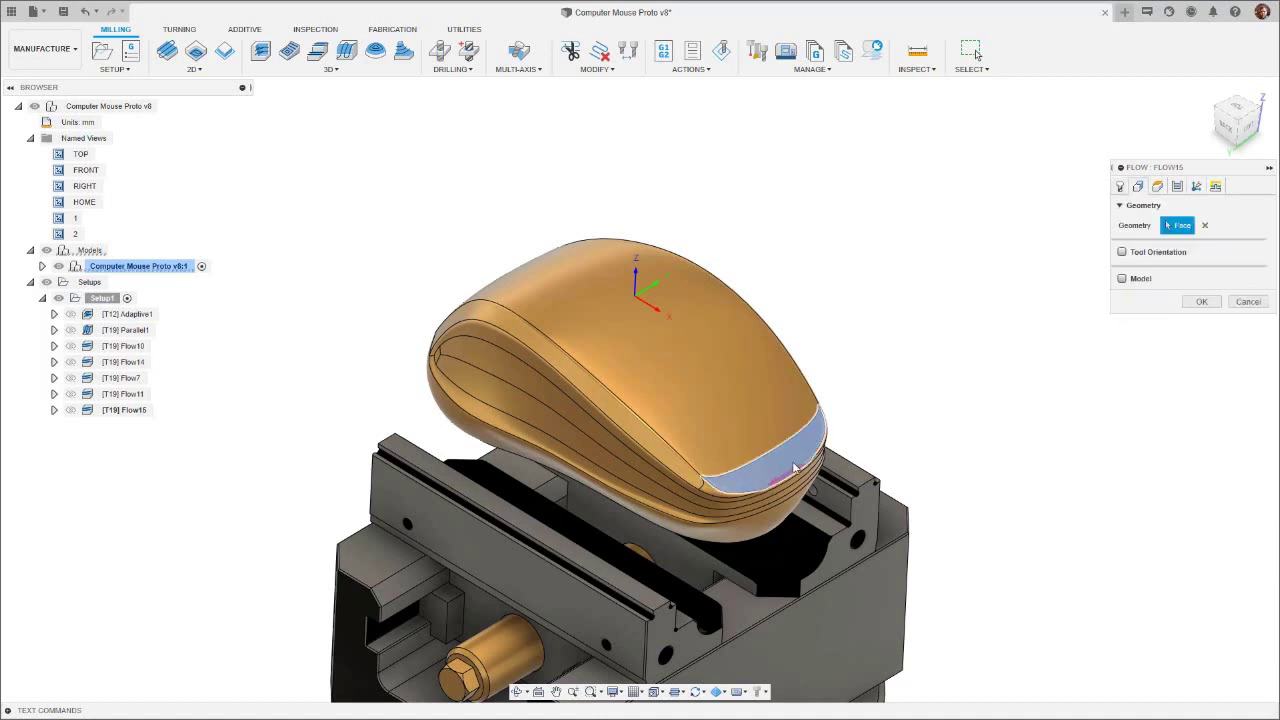
pyautogui.click(753, 404)
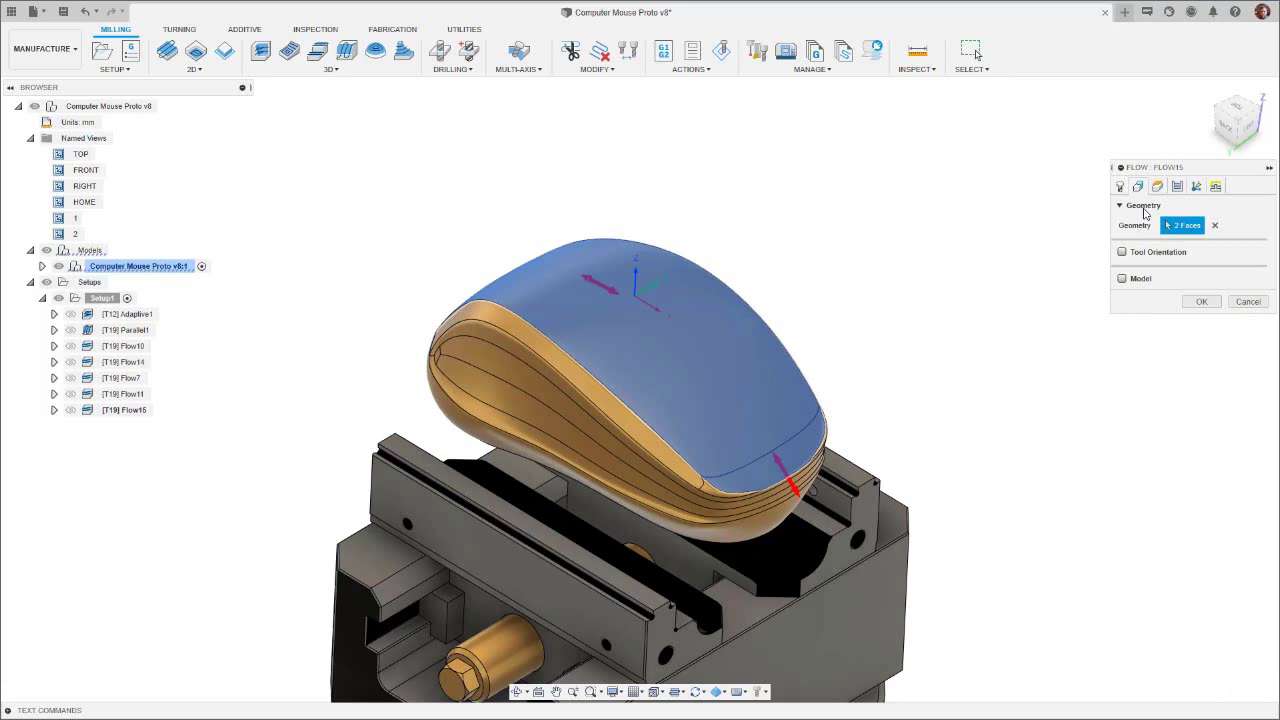
# Turn on Use Multi-Axis for the new flow toolpath.
pyautogui.click(1196, 188)
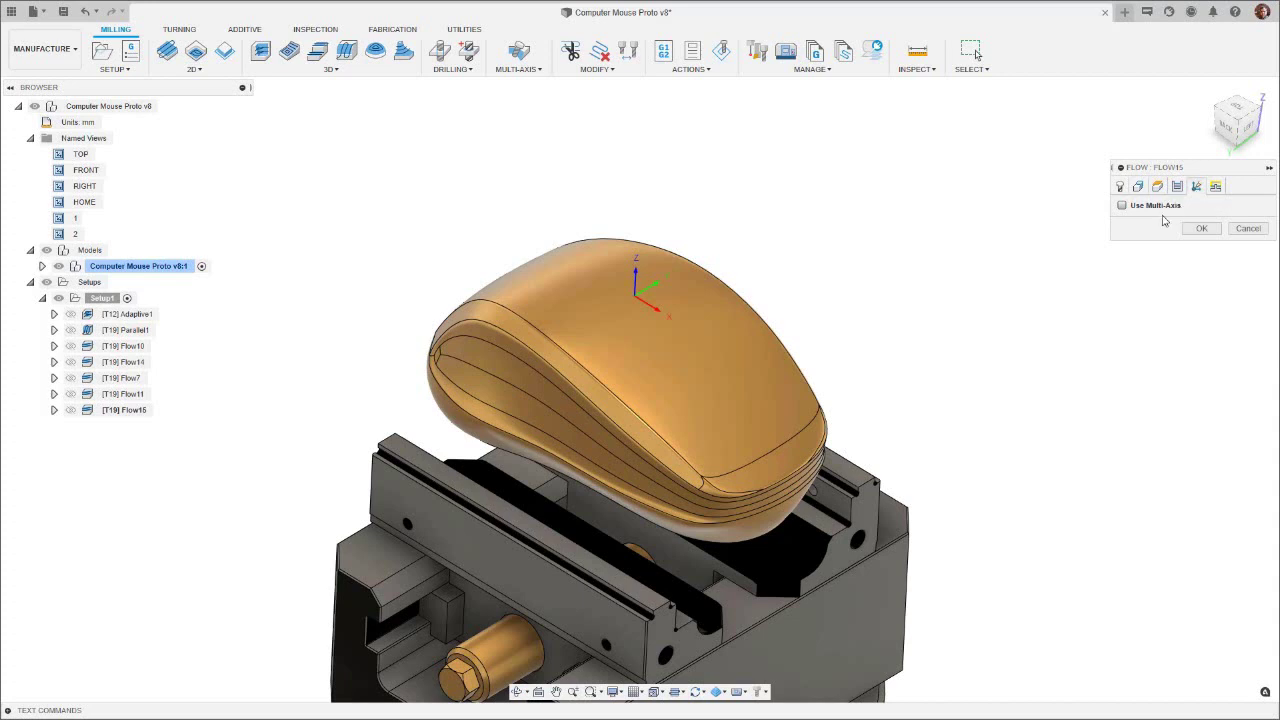
pyautogui.click(1122, 206)
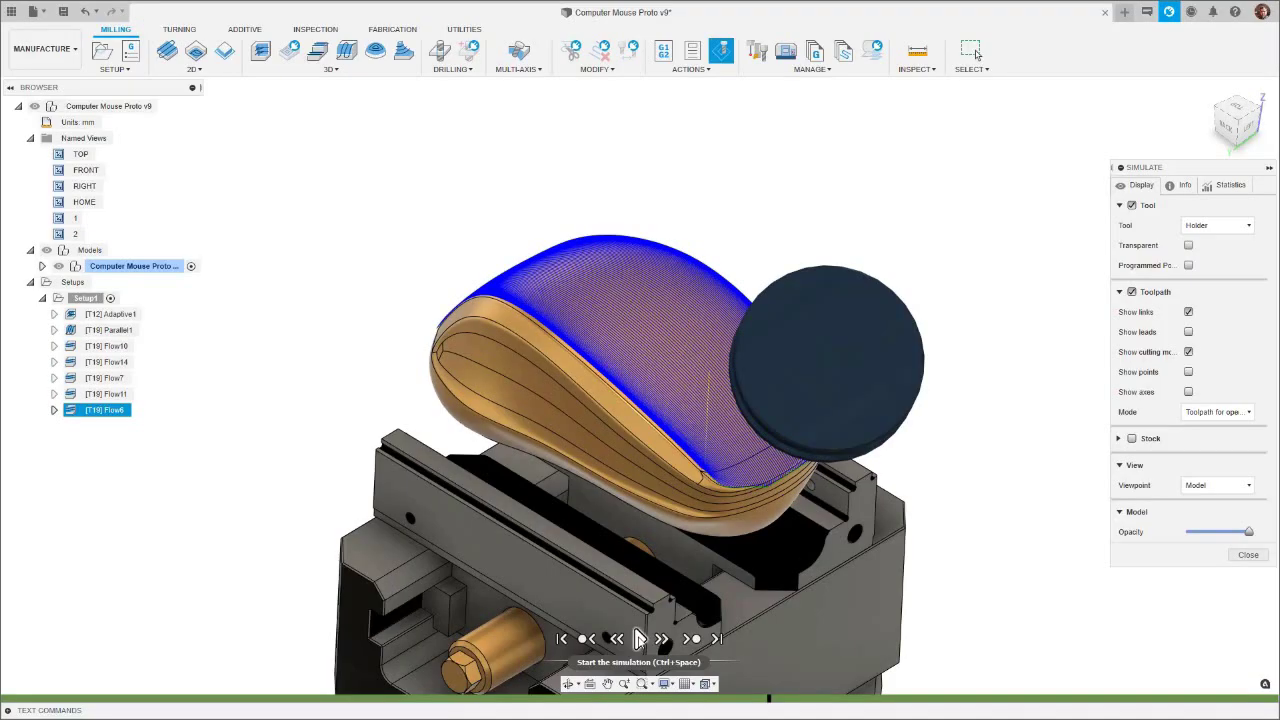
# Play the simulation from saved views with tool-axis lines shown.
pyautogui.click(638, 640)
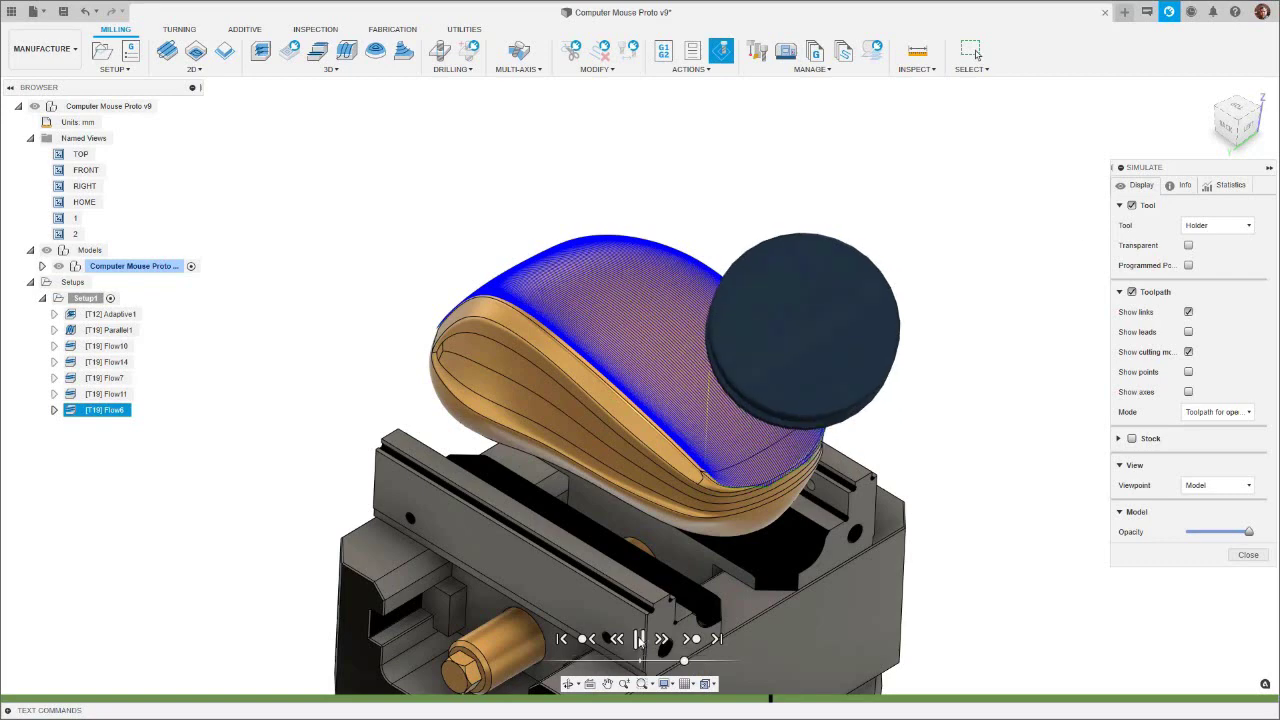
pyautogui.doubleClick(74, 238)
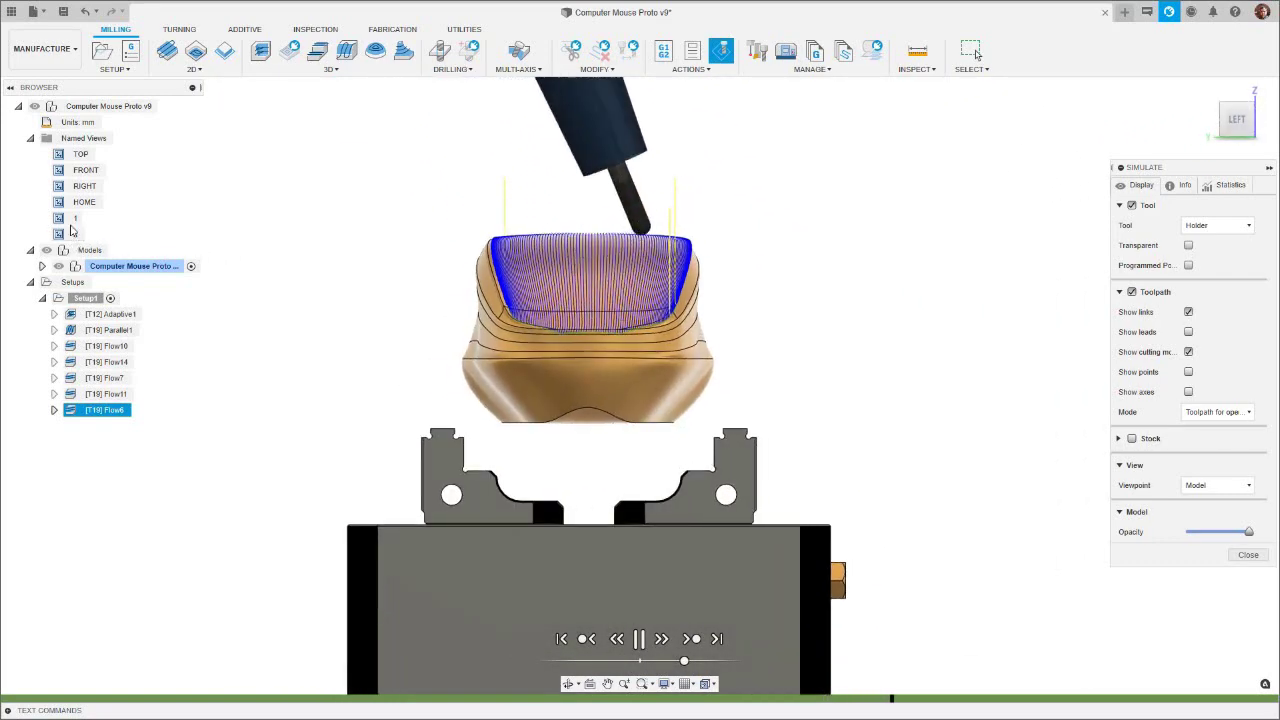
pyautogui.doubleClick(72, 220)
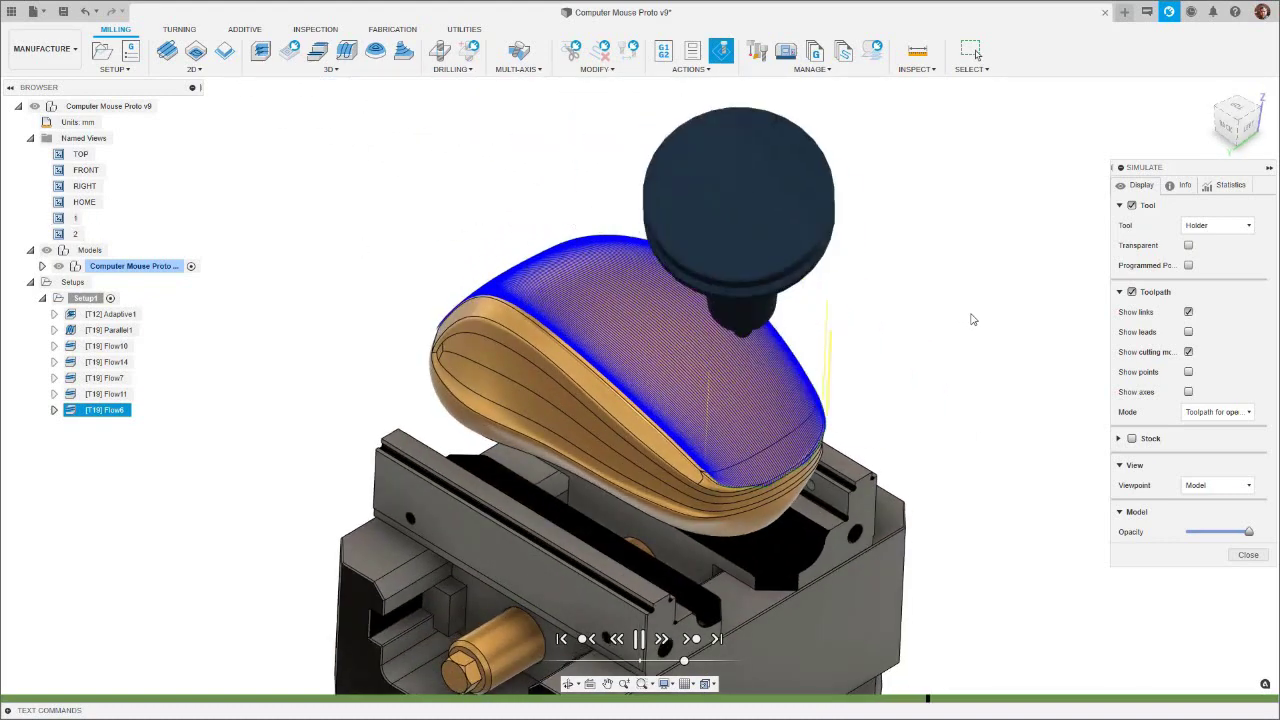
pyautogui.click(1188, 392)
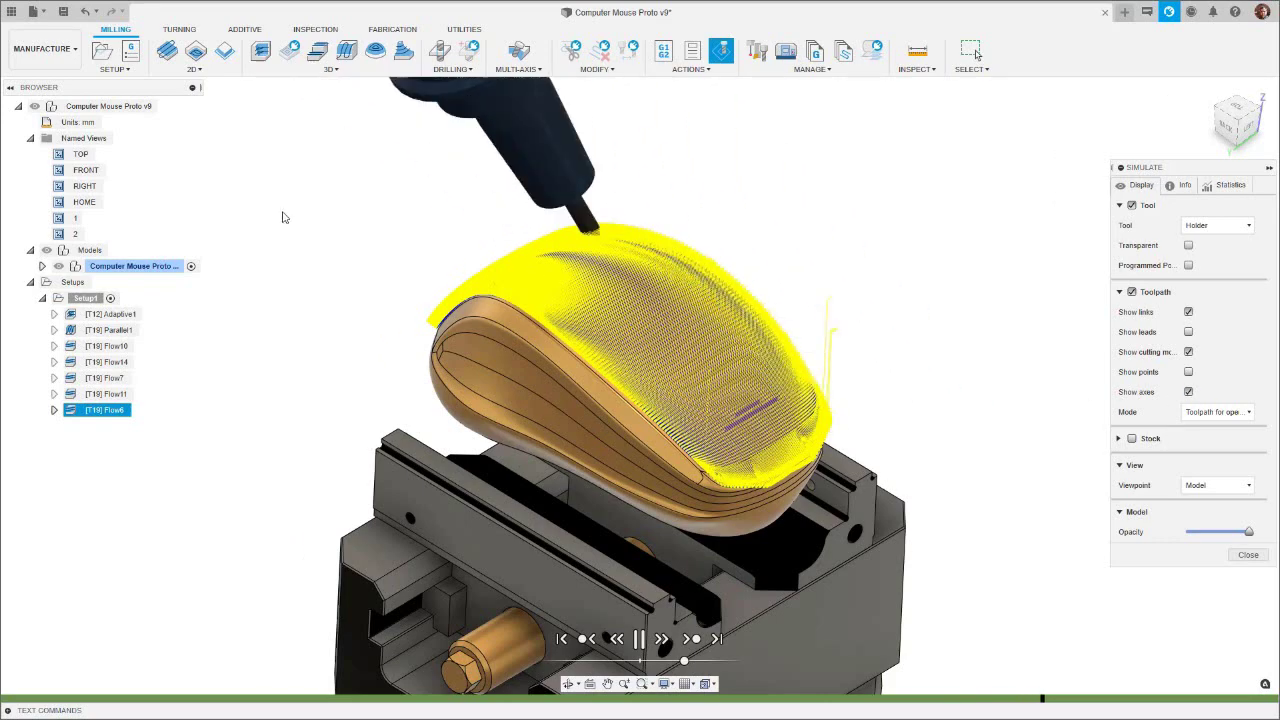
# Return to saved view 1 and uncheck Show axes in the Toolpath section.
pyautogui.doubleClick(72, 218)
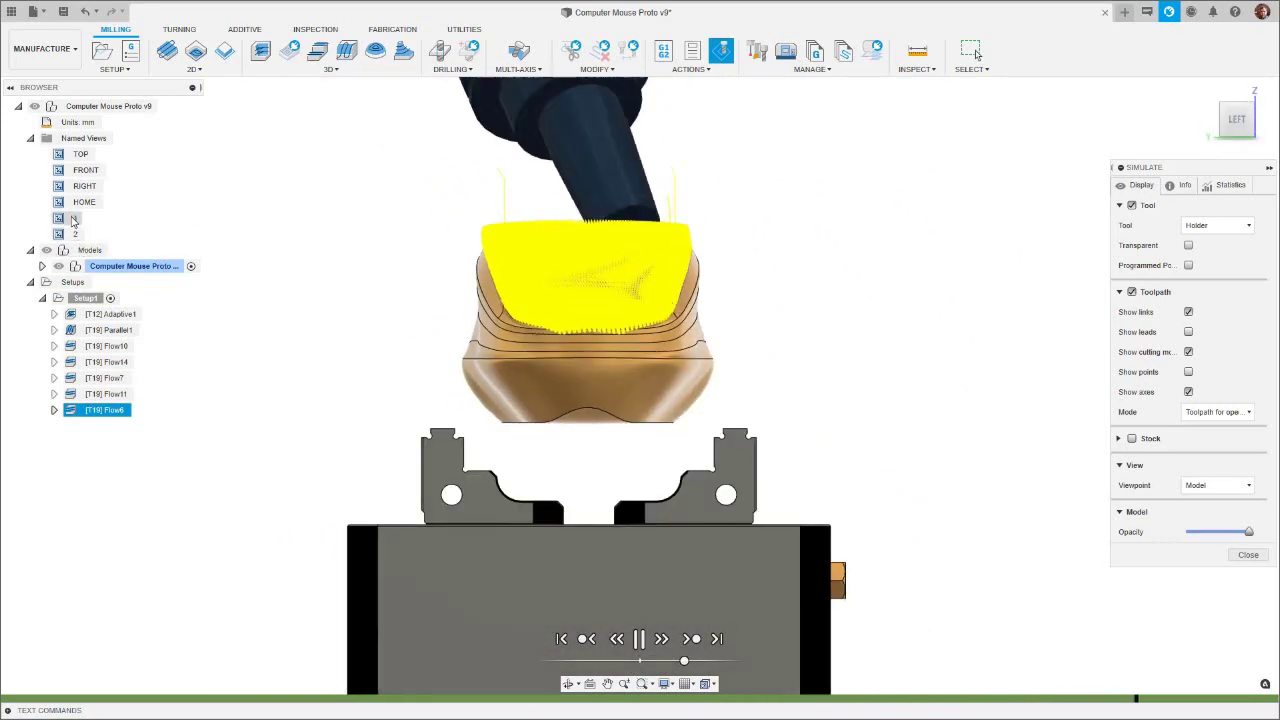
pyautogui.doubleClick(74, 234)
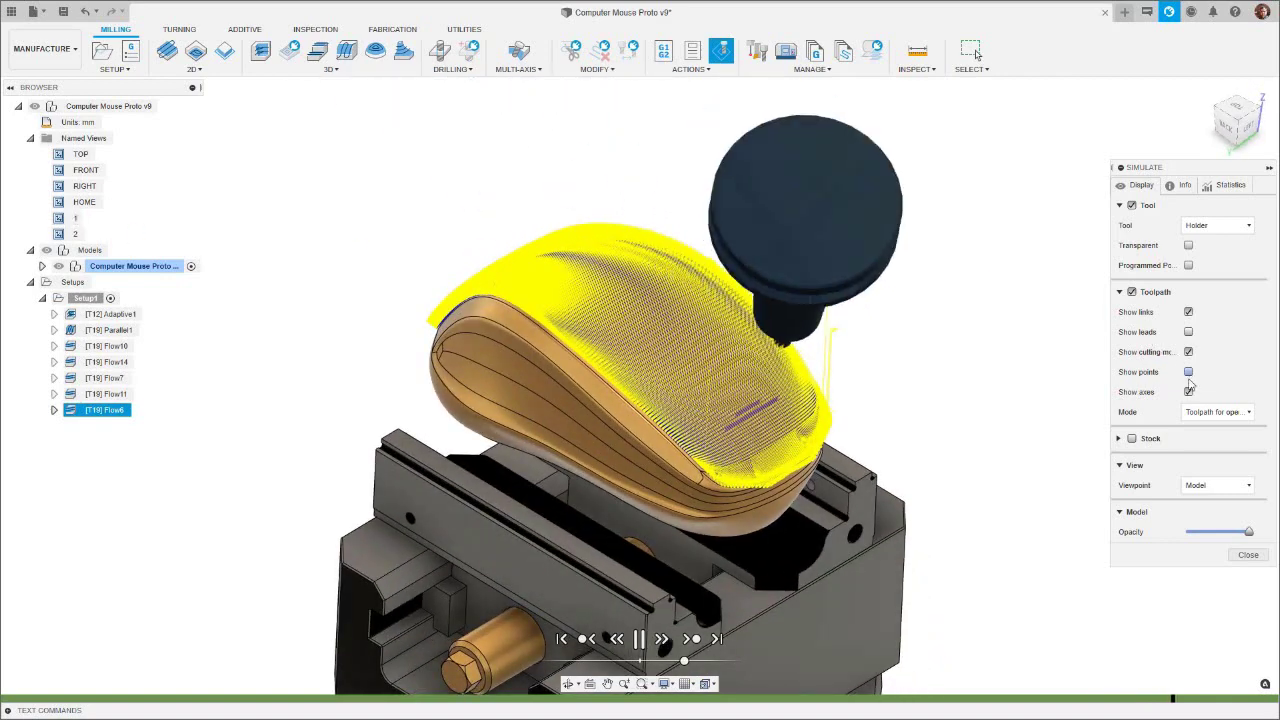
pyautogui.click(1188, 393)
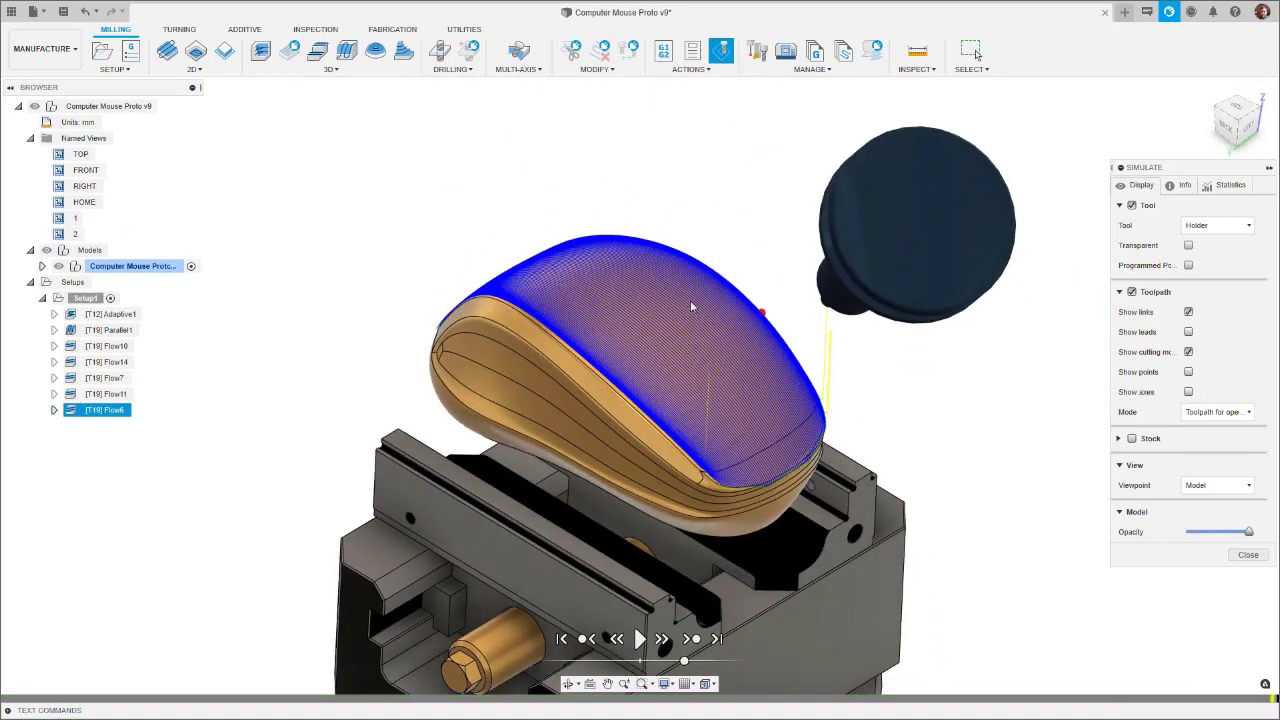
# In view 2, hide the tool, show toolpath points, and step between Parallel1 and Flow6.
pyautogui.doubleClick(68, 236)
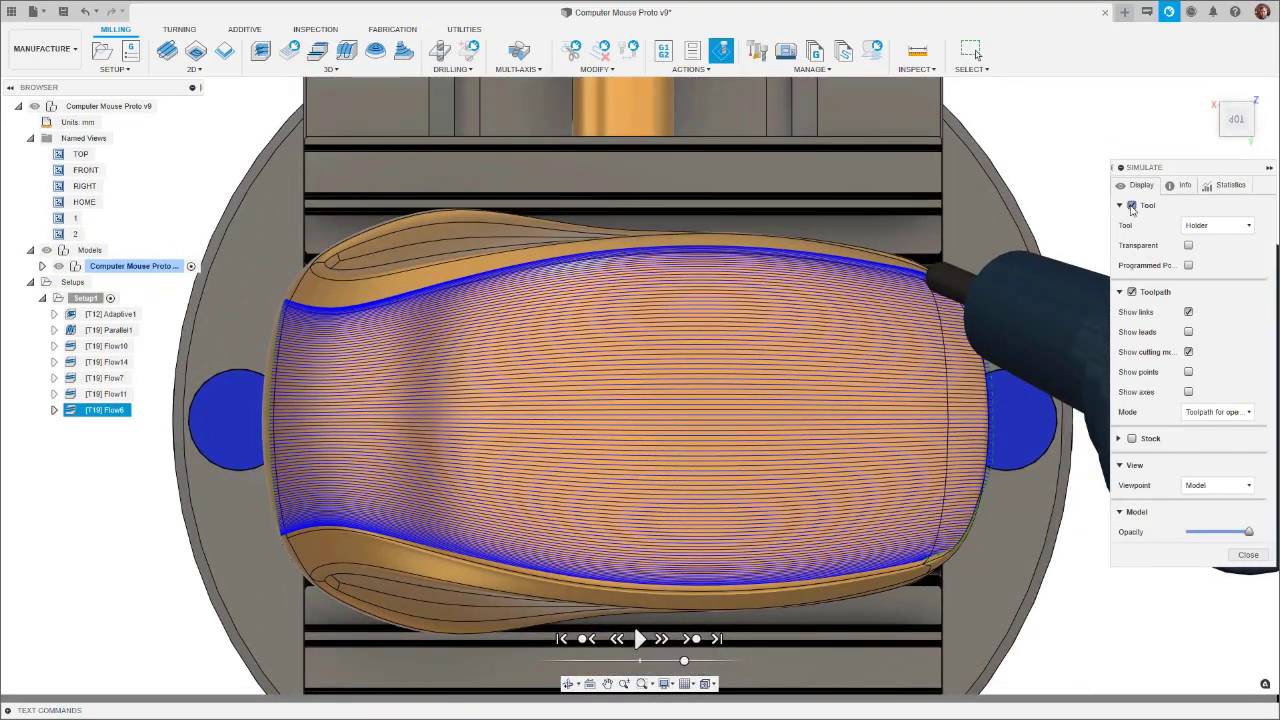
pyautogui.click(1132, 206)
pyautogui.click(1188, 312)
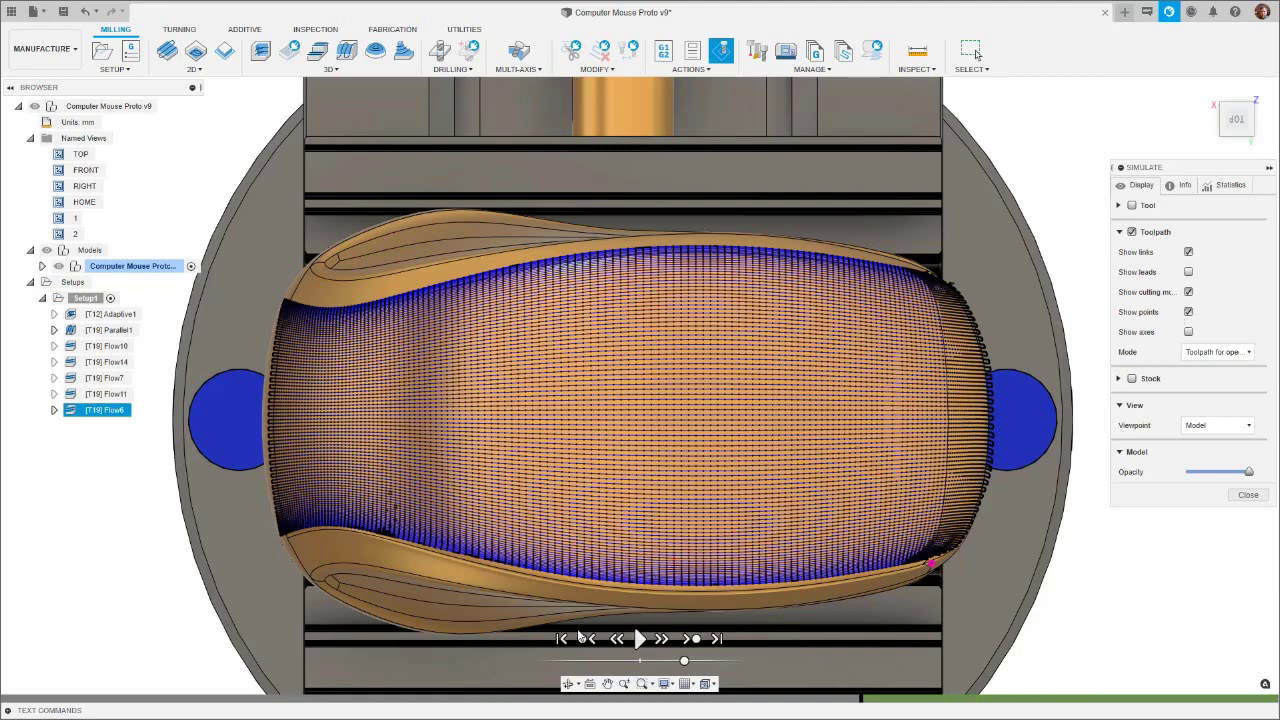
pyautogui.click(562, 639)
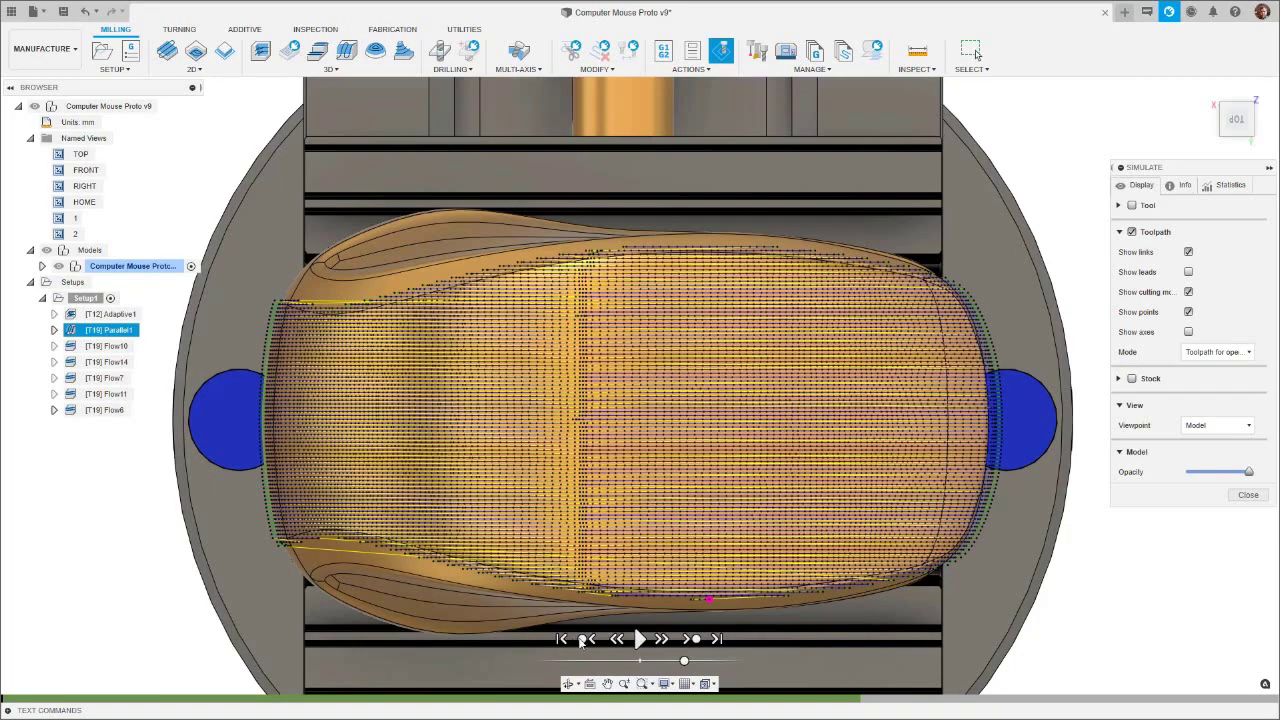
pyautogui.click(590, 639)
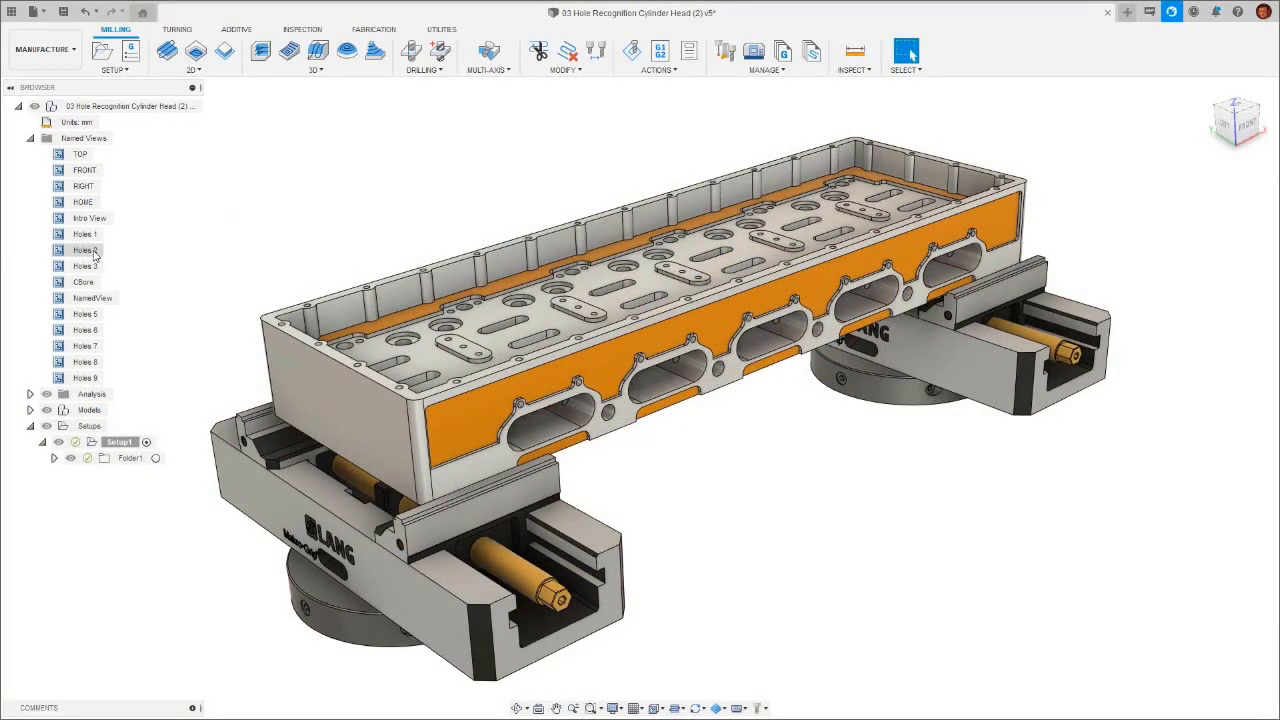
# Cycle through the cylinder head's saved Holes 2 to Holes 9 named views.
pyautogui.doubleClick(94, 264)
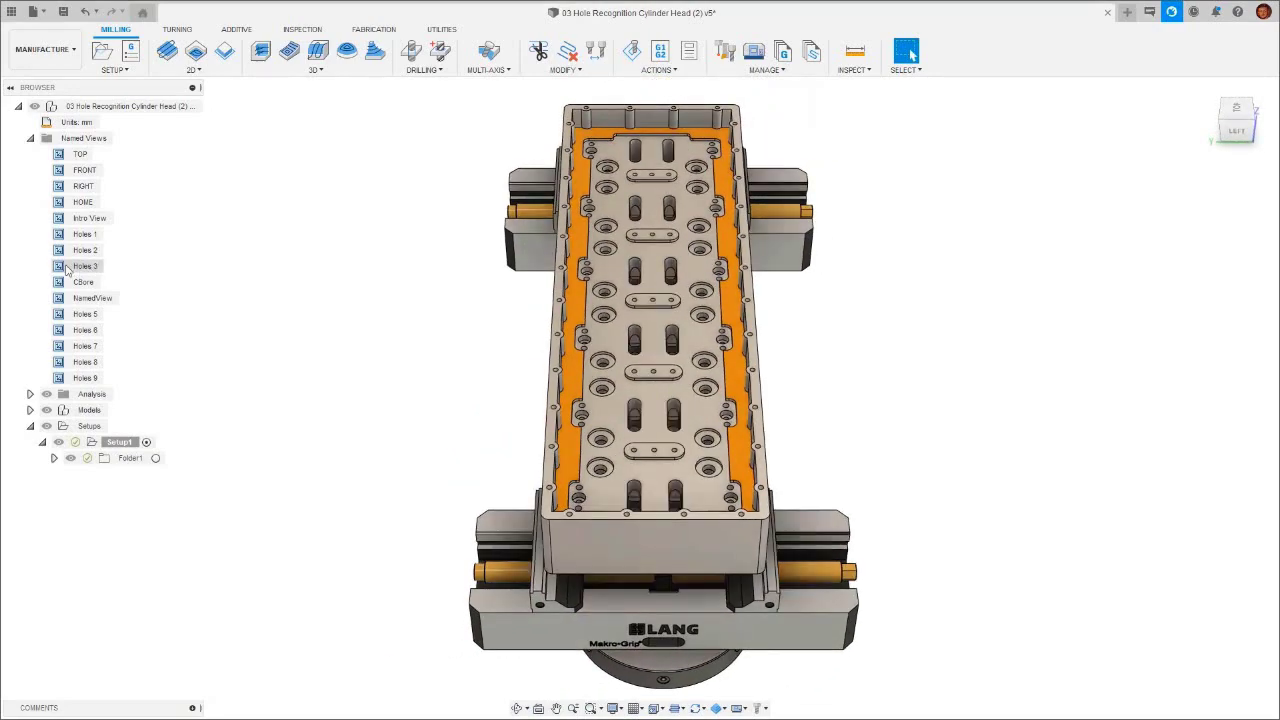
pyautogui.doubleClick(66, 267)
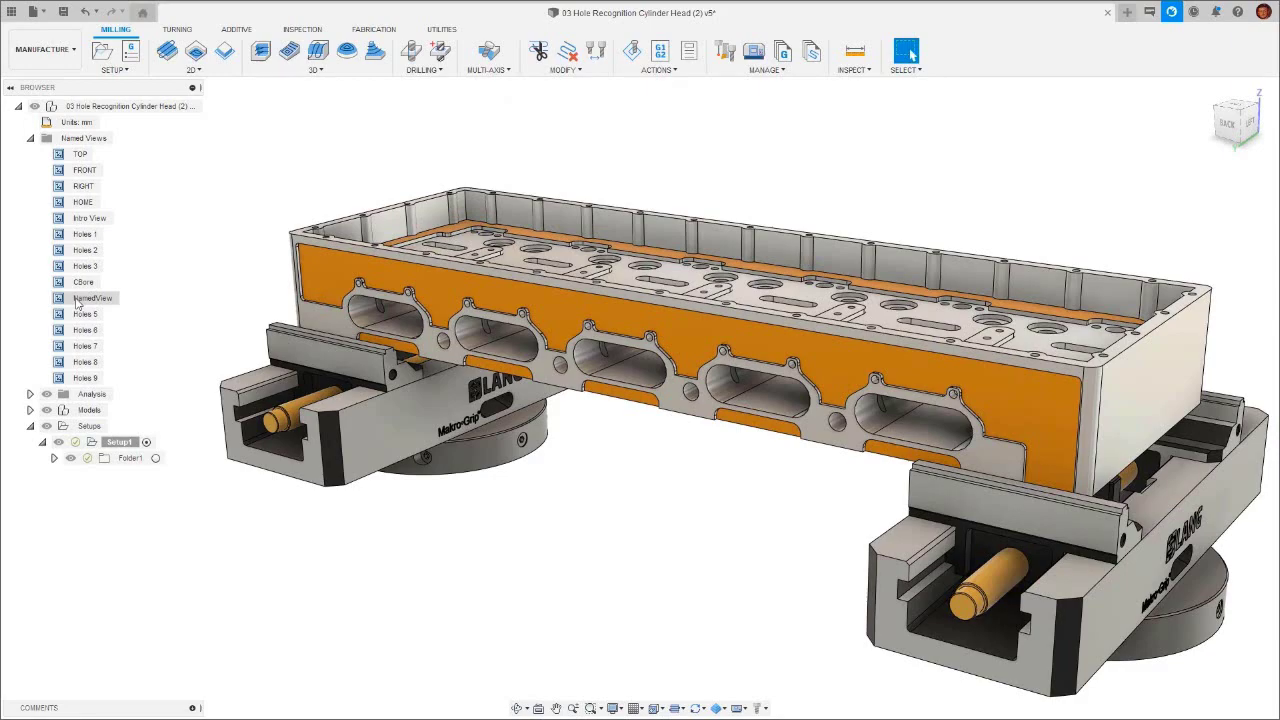
pyautogui.doubleClick(88, 298)
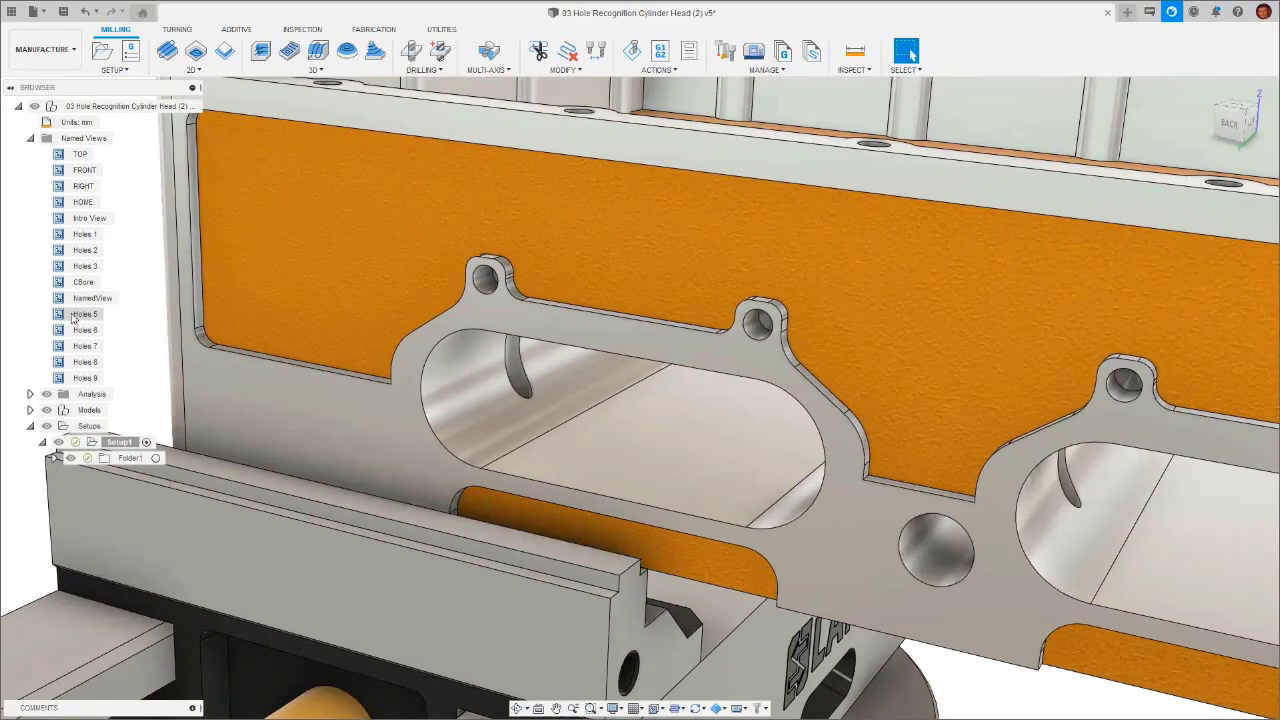
pyautogui.doubleClick(72, 318)
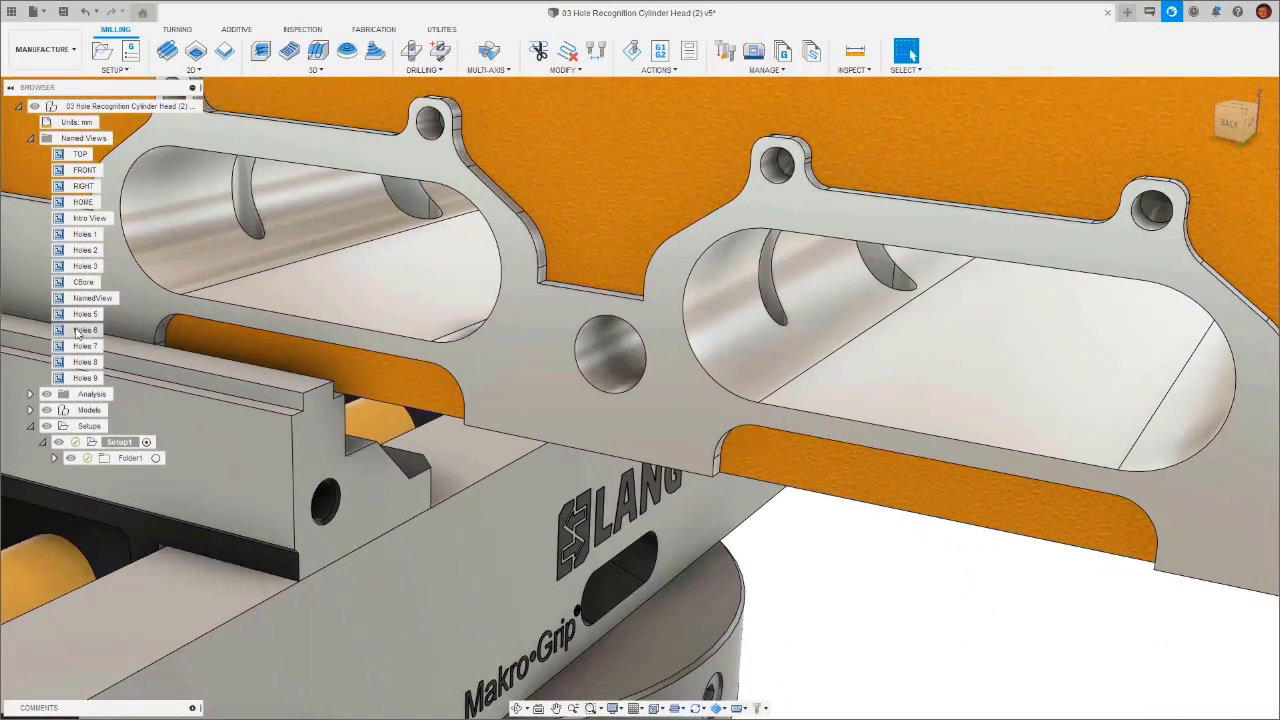
pyautogui.doubleClick(82, 333)
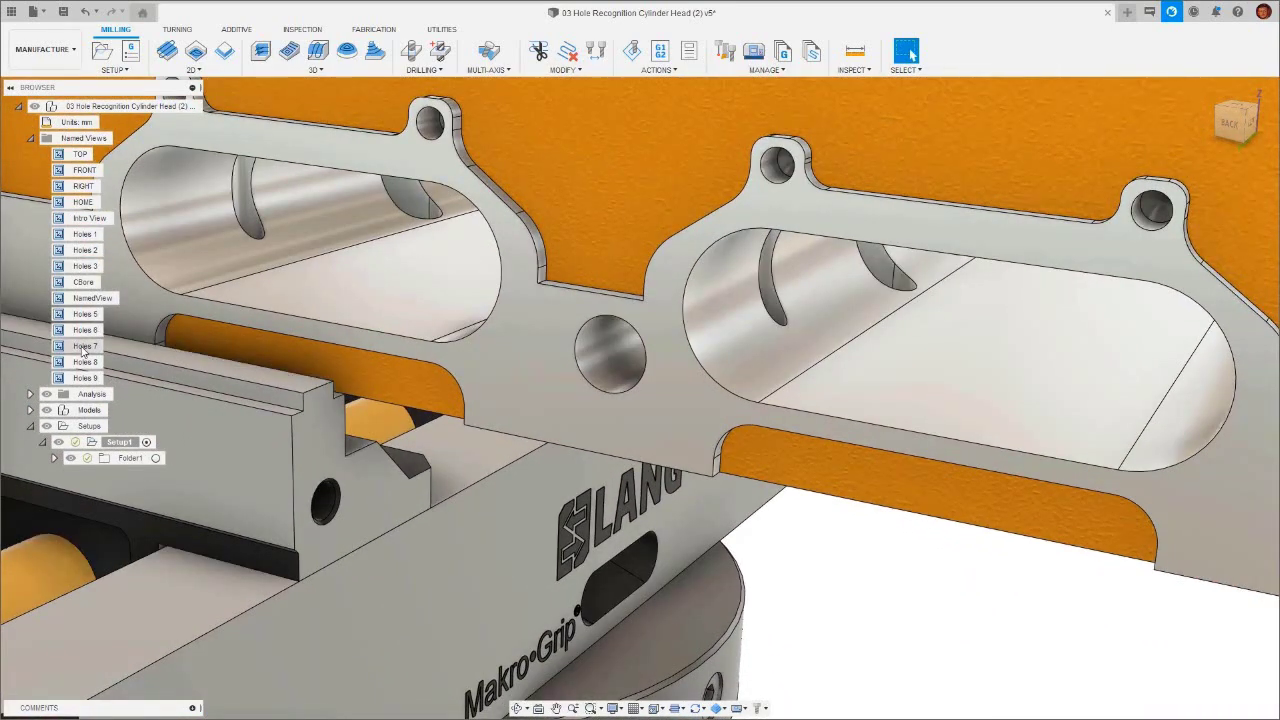
pyautogui.doubleClick(84, 347)
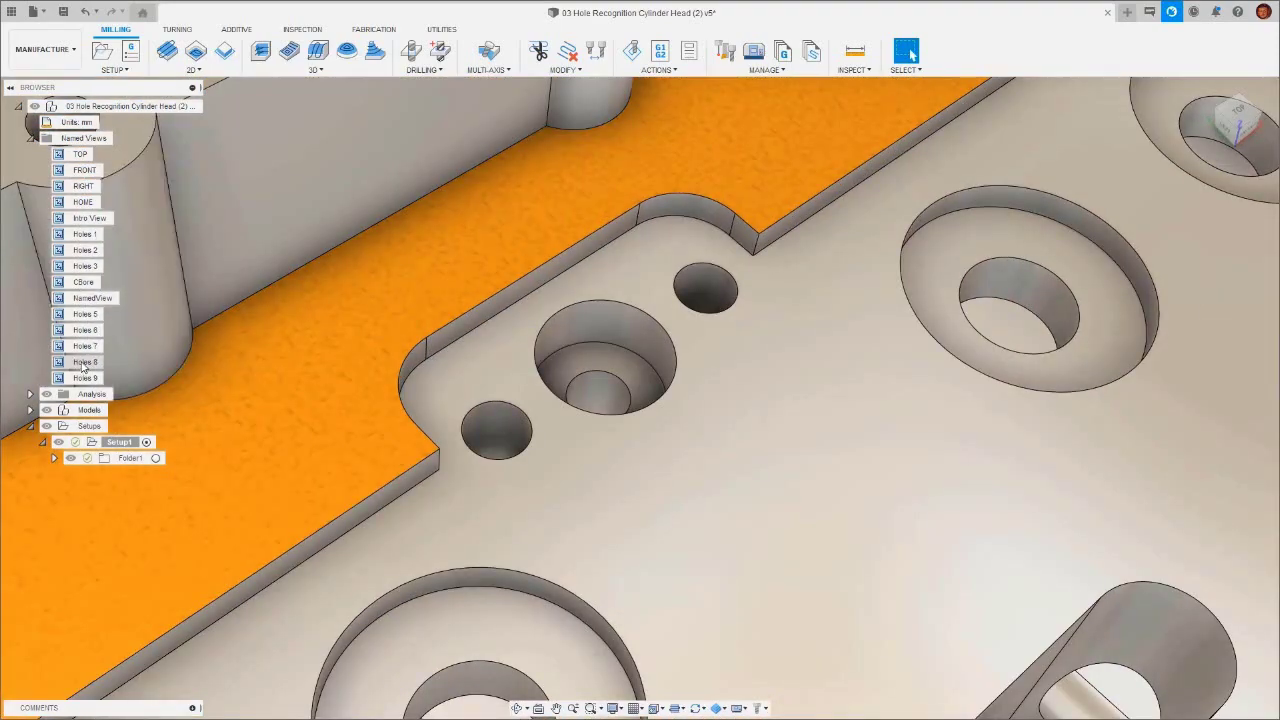
pyautogui.doubleClick(84, 363)
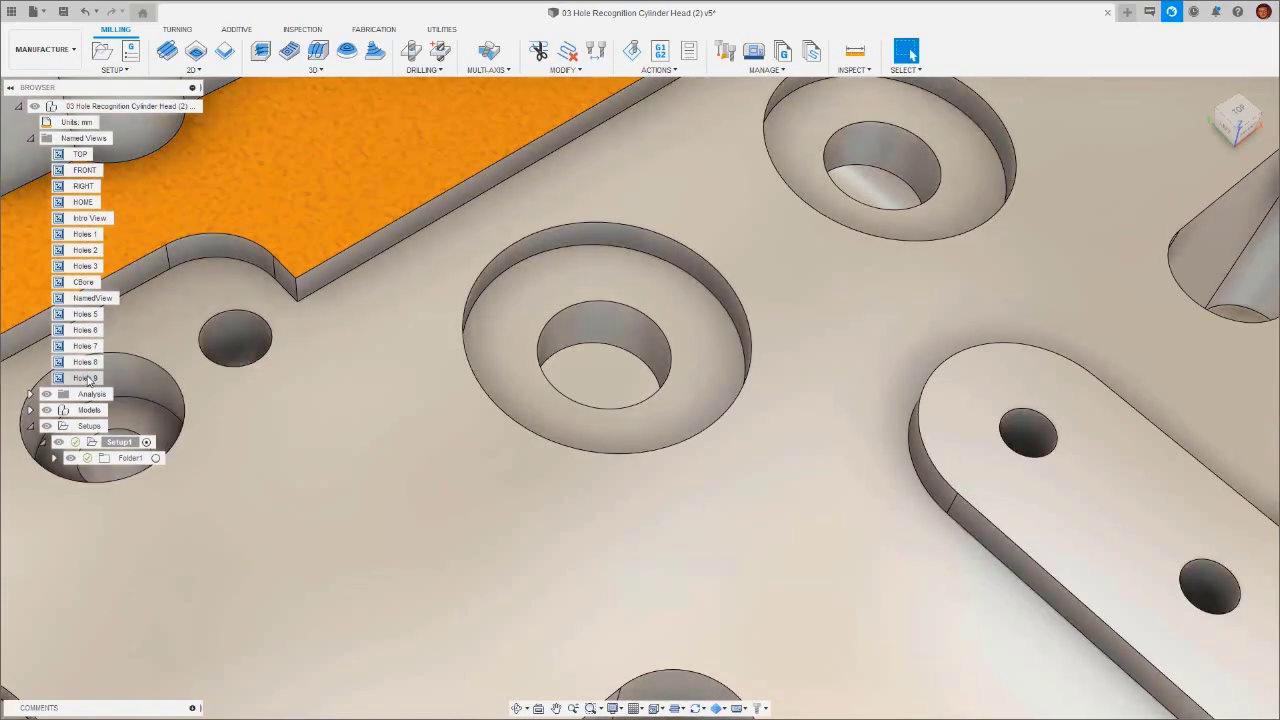
pyautogui.doubleClick(86, 378)
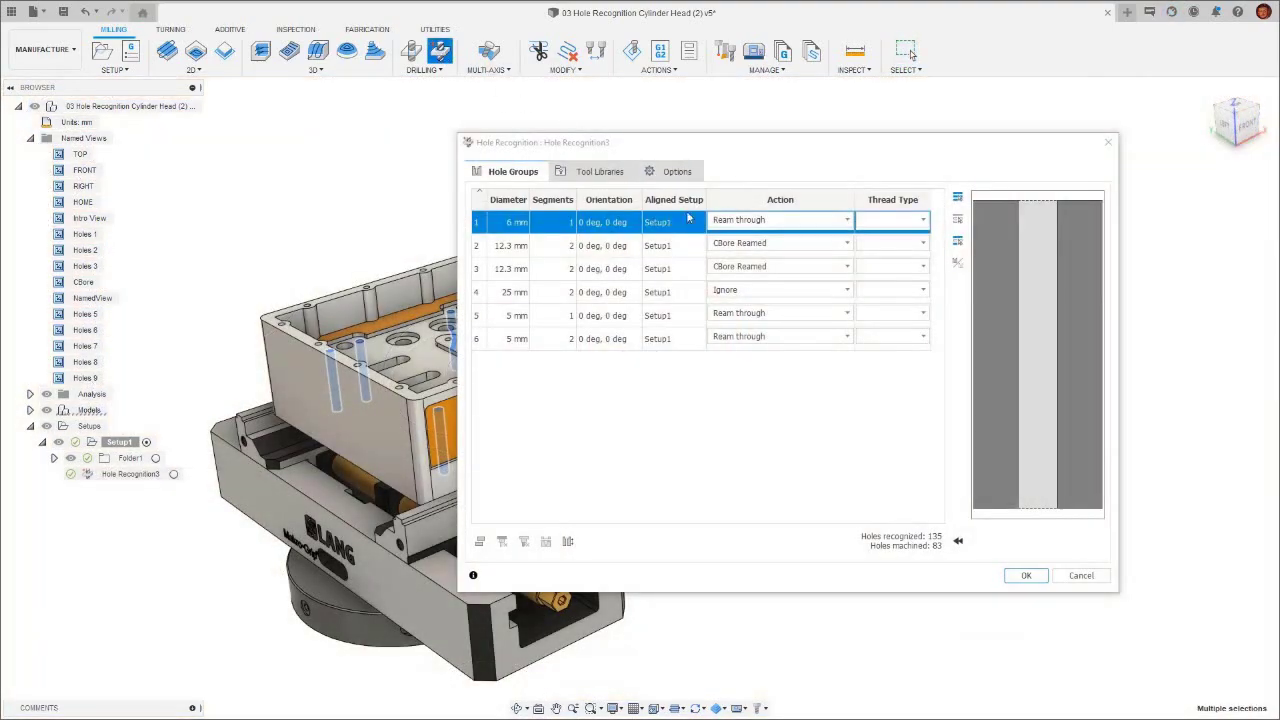
# Set both 12.3 mm hole groups to Clearance CBore and the 25 mm group to Reamed CBore.
pyautogui.click(684, 245)
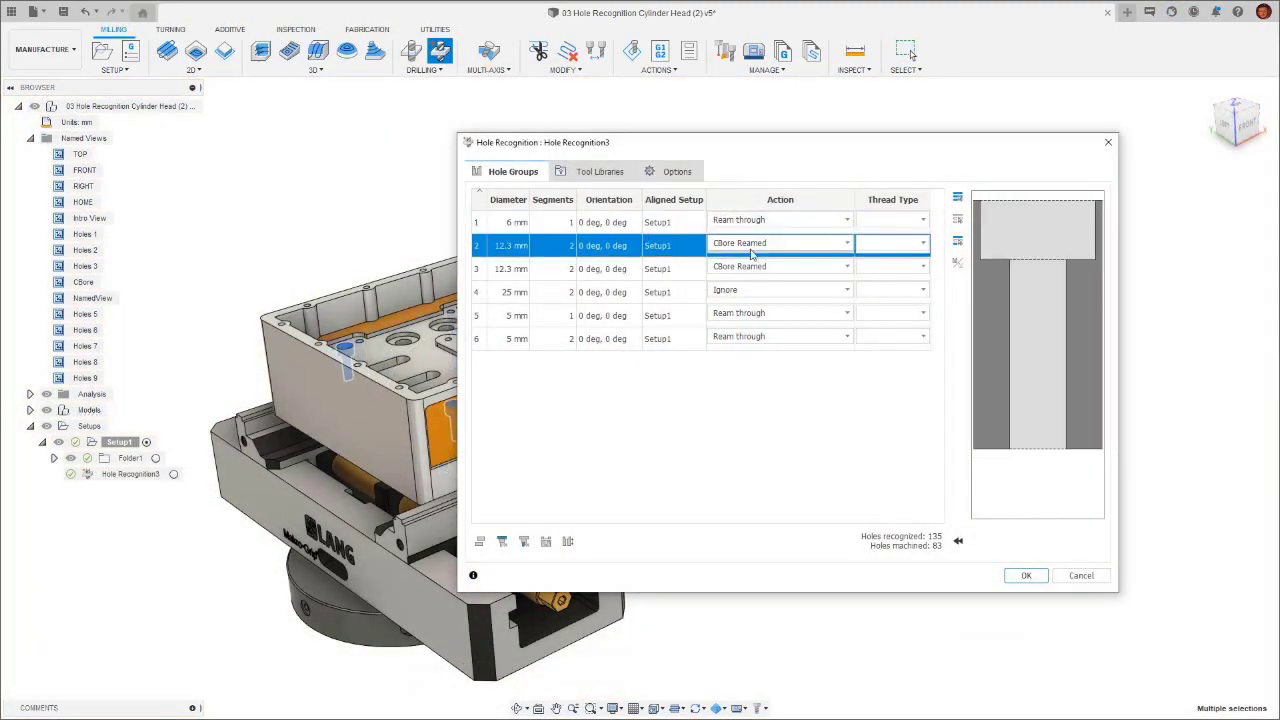
pyautogui.click(753, 243)
pyautogui.click(742, 268)
pyautogui.click(745, 268)
pyautogui.click(745, 268)
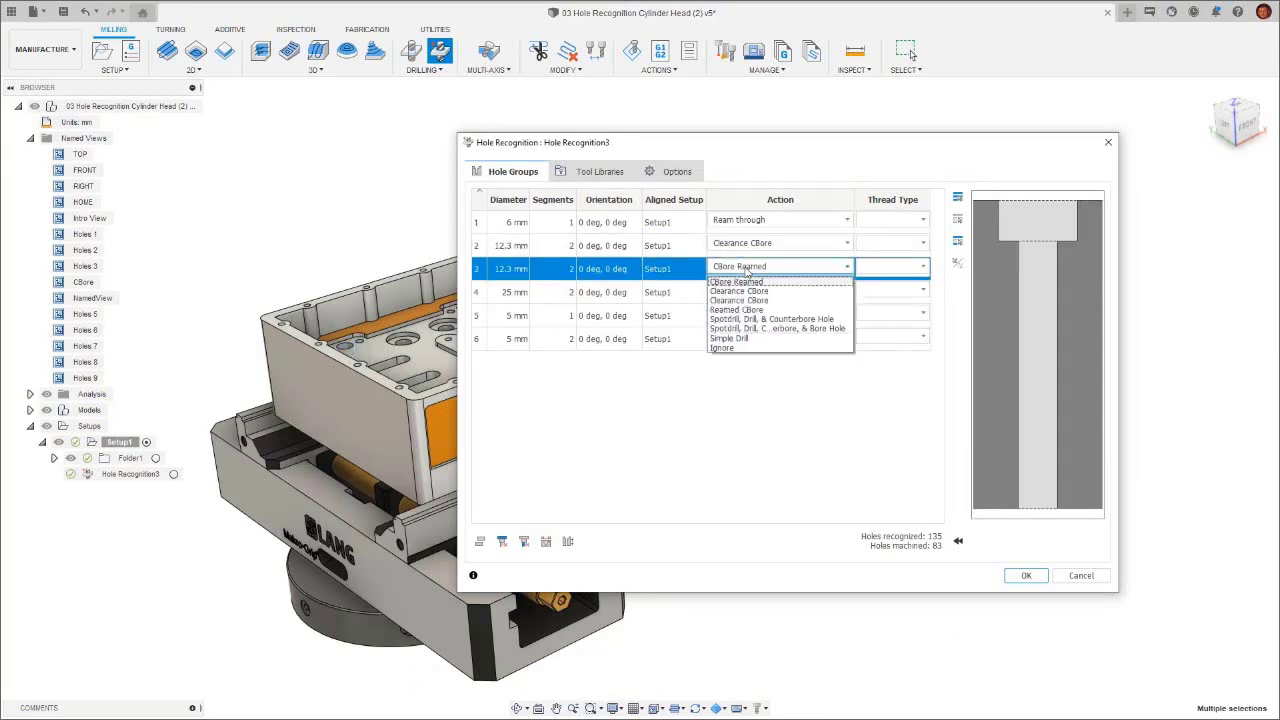
pyautogui.click(740, 291)
pyautogui.click(681, 300)
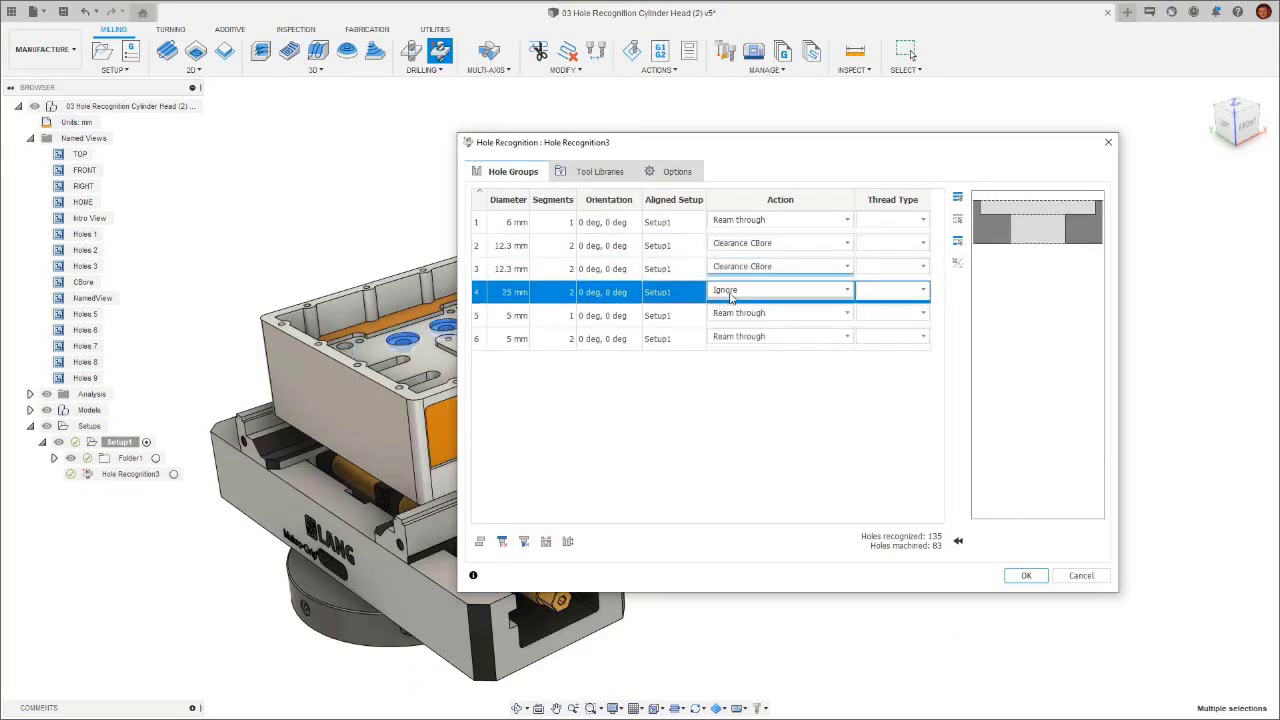
pyautogui.click(733, 295)
pyautogui.click(740, 334)
# Make both 5 mm hole groups Blind tapped with M6x1 threads and generate the operation.
pyautogui.click(709, 323)
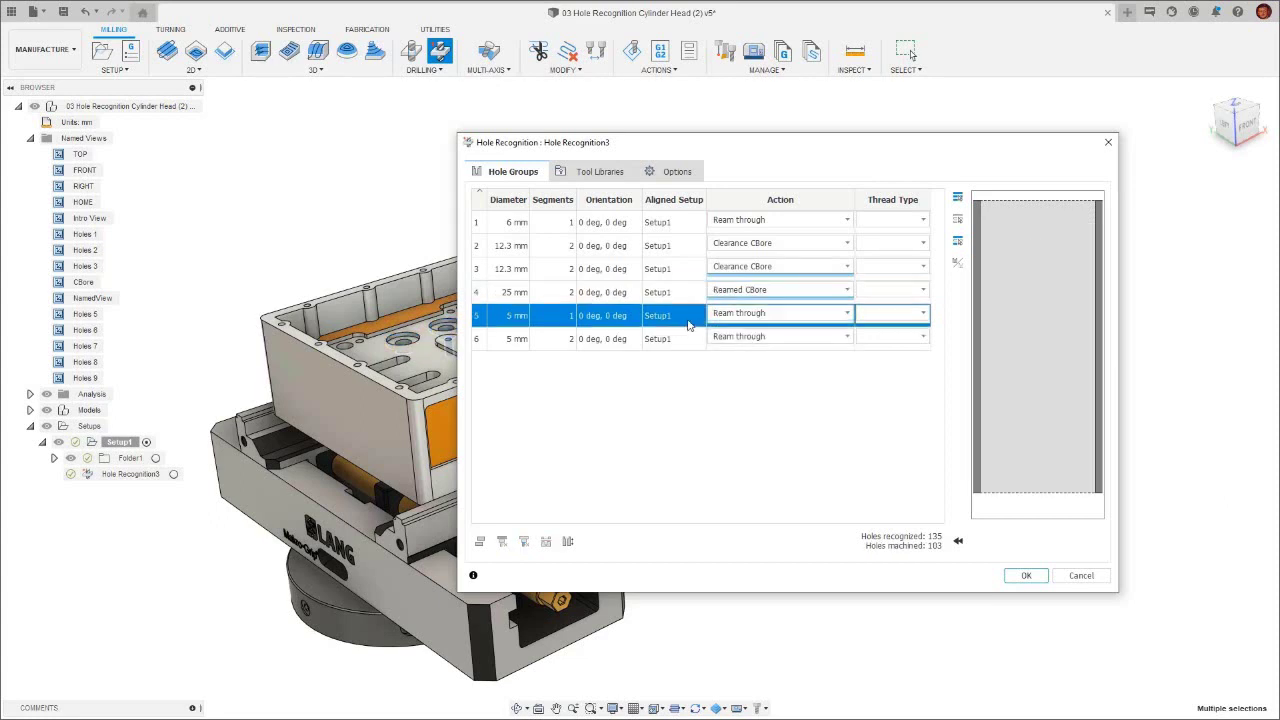
pyautogui.click(713, 315)
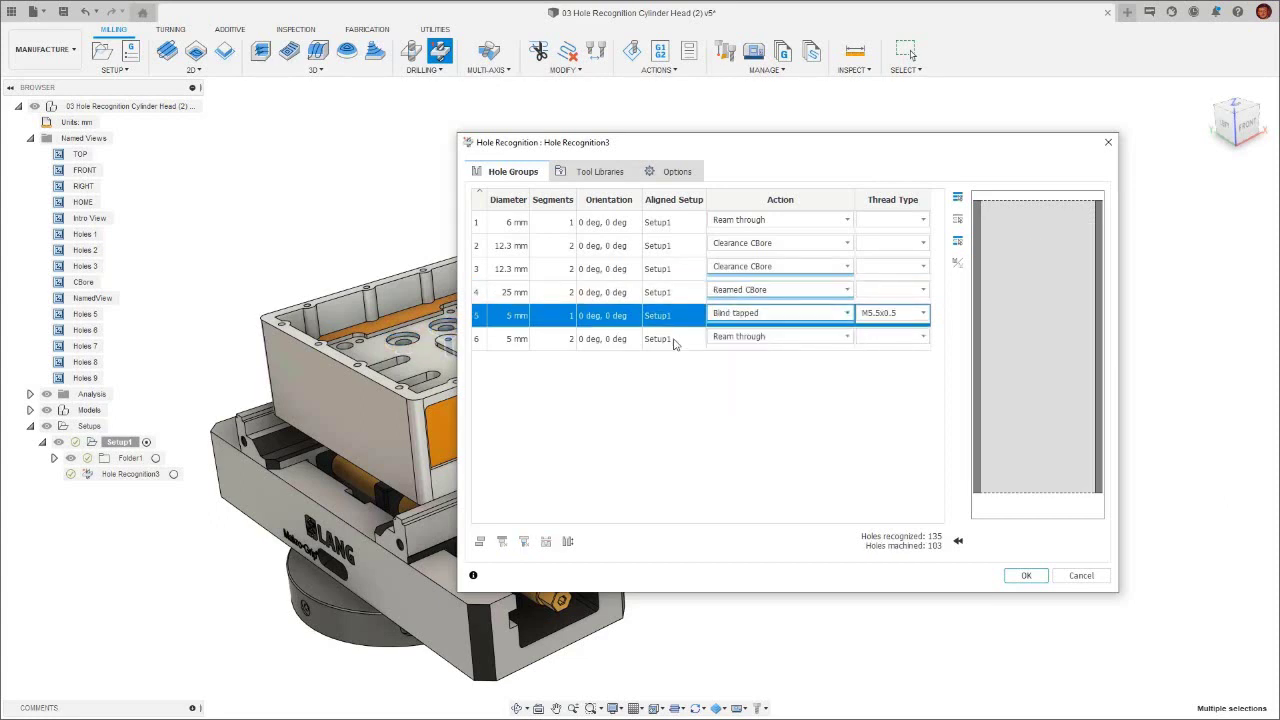
pyautogui.click(760, 336)
pyautogui.click(780, 415)
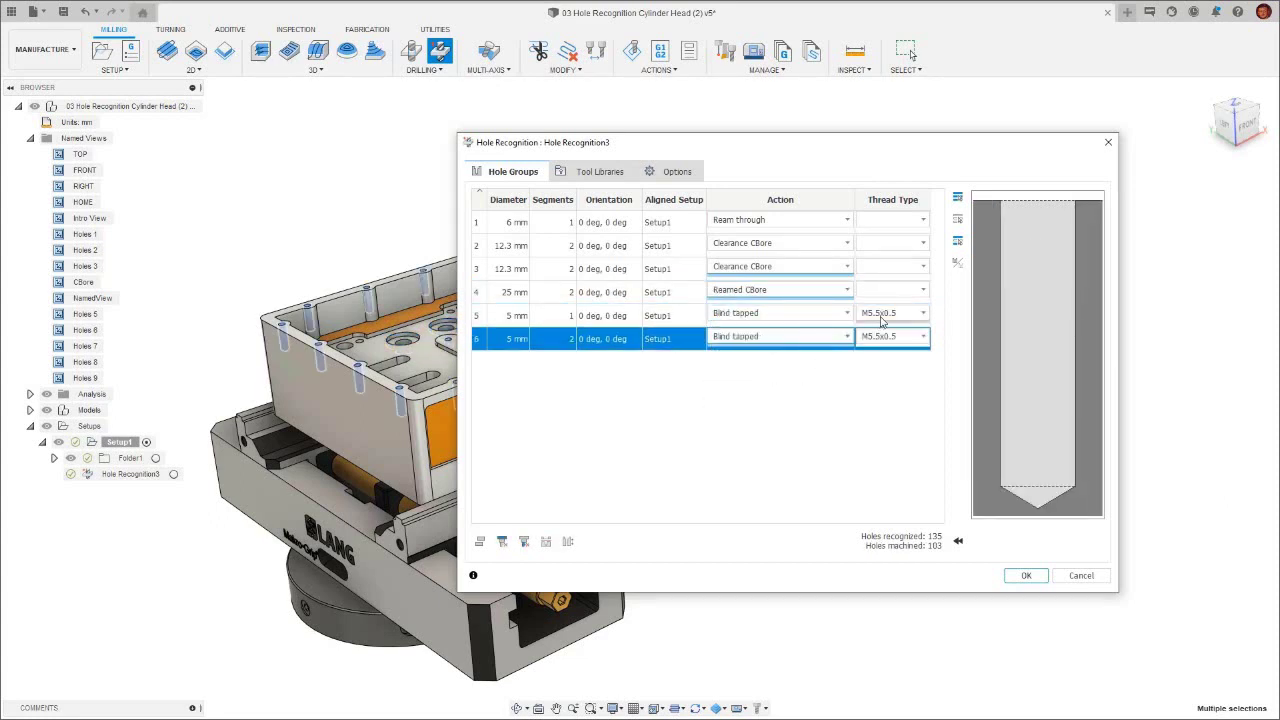
pyautogui.click(882, 318)
pyautogui.click(885, 357)
pyautogui.click(890, 336)
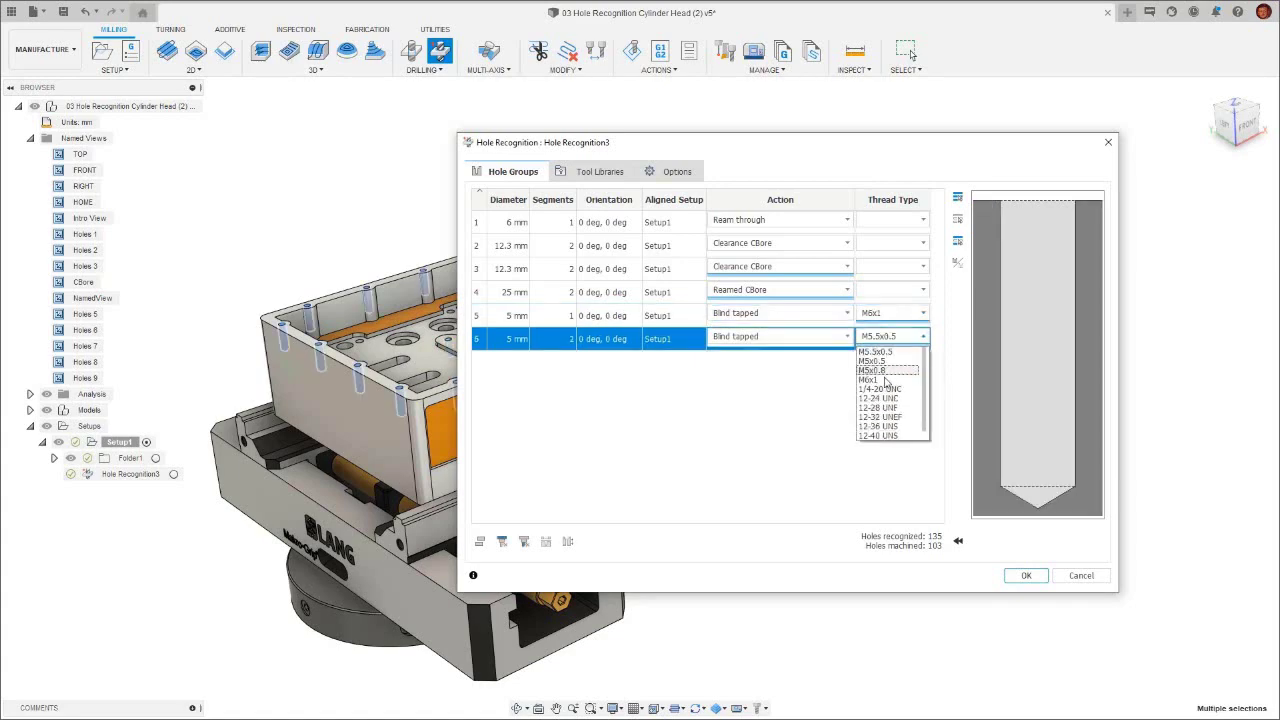
pyautogui.click(885, 380)
pyautogui.click(1025, 575)
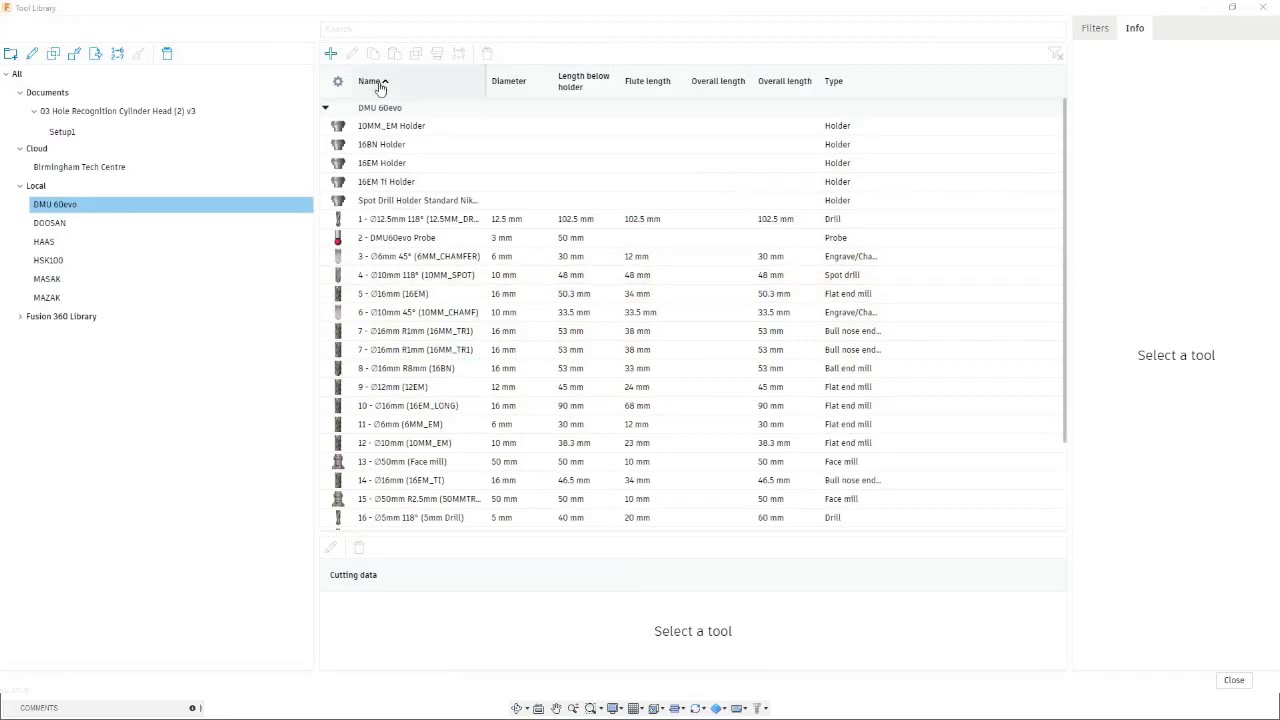
# Add a right-hand tap described as 'M6 Tap', reusing that text as its product id.
pyautogui.click(331, 54)
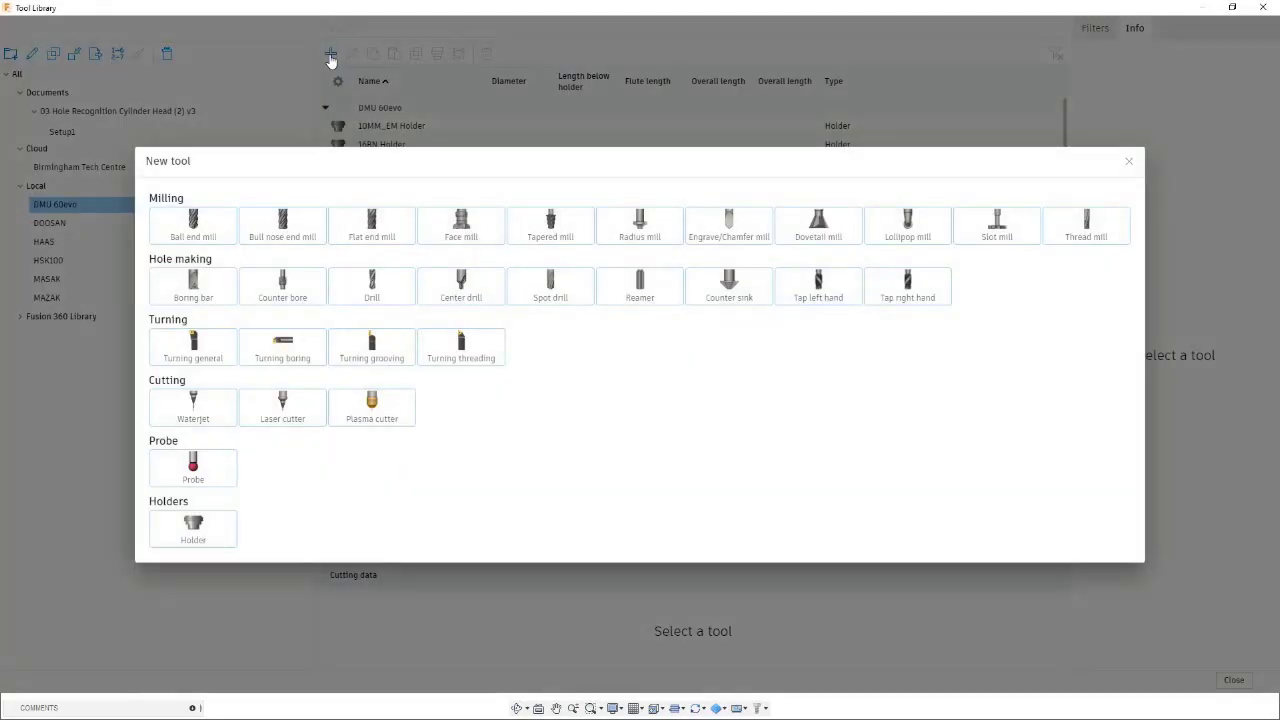
pyautogui.click(905, 285)
pyautogui.click(318, 88)
pyautogui.write('M6 Tap')
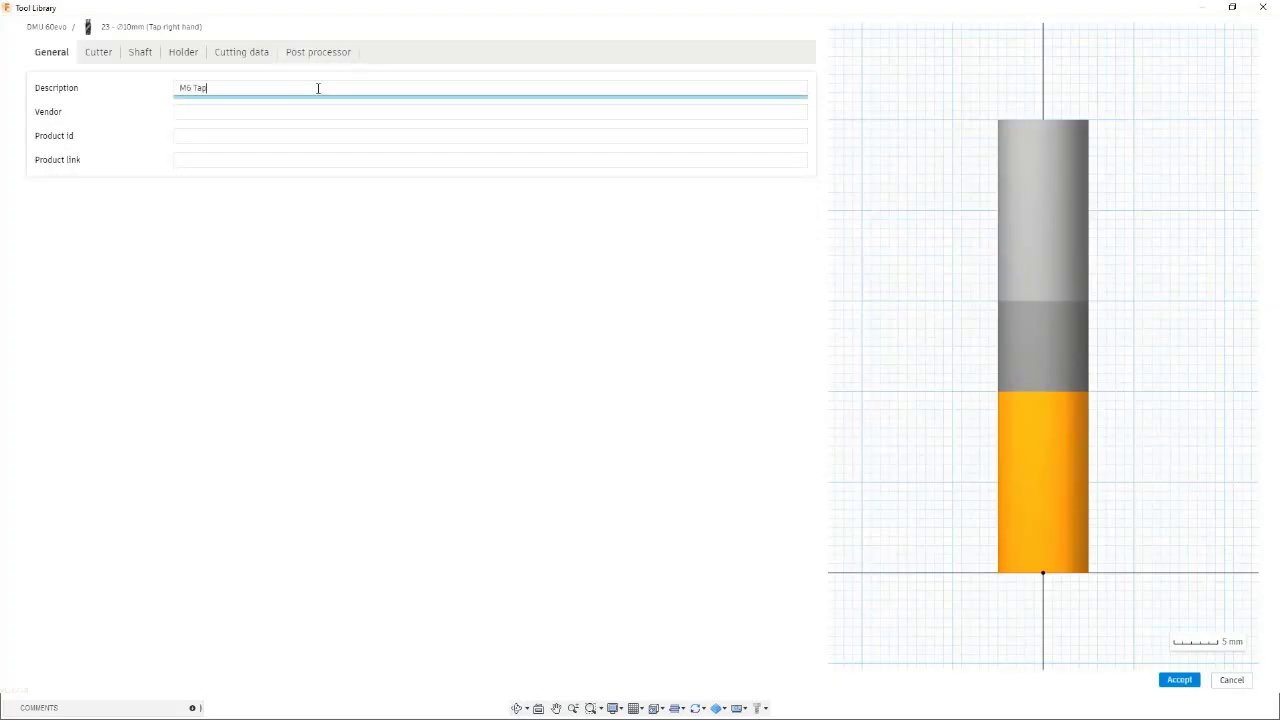
pyautogui.hotkey('ctrl', 'shift', 'Left')
pyautogui.hotkey('ctrl', 'shift', 'Left')
pyautogui.hotkey('ctrl', 'c')
pyautogui.press('Tab')
pyautogui.press('Tab')
pyautogui.hotkey('ctrl', 'v')
# Give the tap a 6 mm cutter diameter, 80 overall length and the 10MM_EM Holder.
pyautogui.click(98, 52)
pyautogui.click(221, 220)
pyautogui.write('6')
pyautogui.press('Tab')
pyautogui.press('Tab')
pyautogui.press('Tab')
pyautogui.click(212, 269)
pyautogui.write('80')
pyautogui.press('Tab')
pyautogui.press('Tab')
pyautogui.click(184, 52)
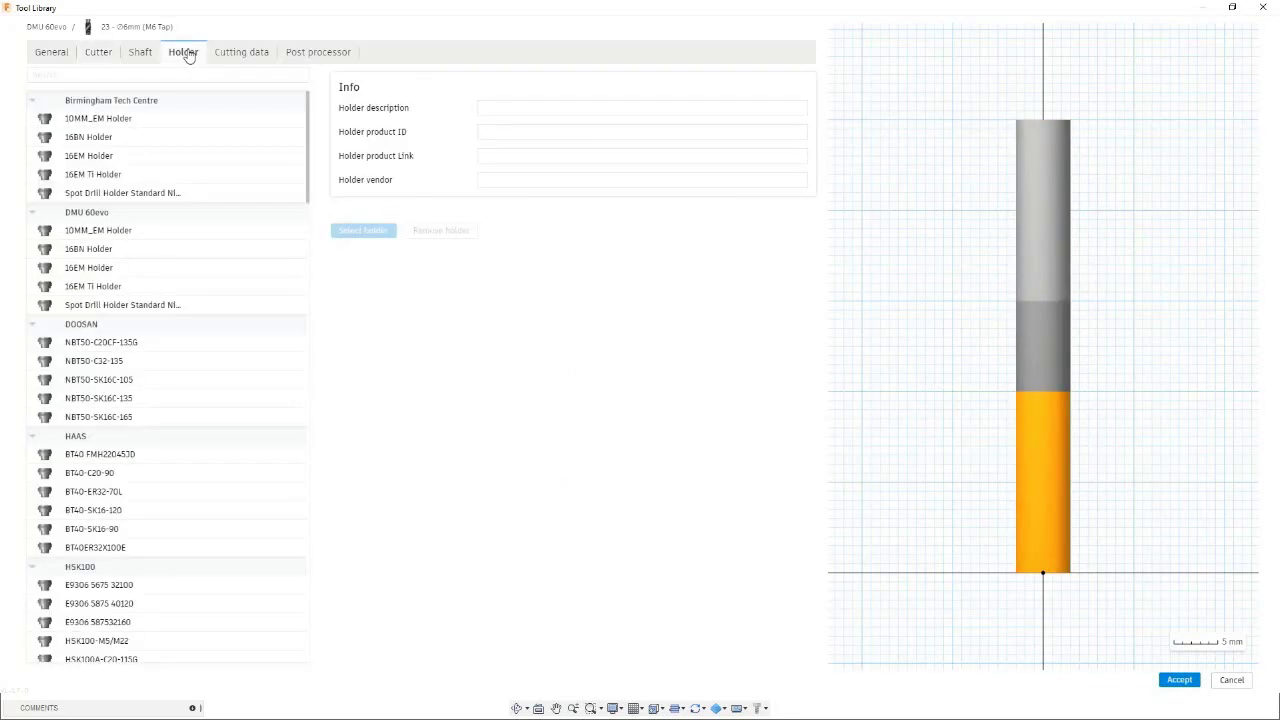
pyautogui.click(183, 230)
# Save the M6 Tap and browse the Fusion 360 Library's holder and probe libraries.
pyautogui.click(1180, 682)
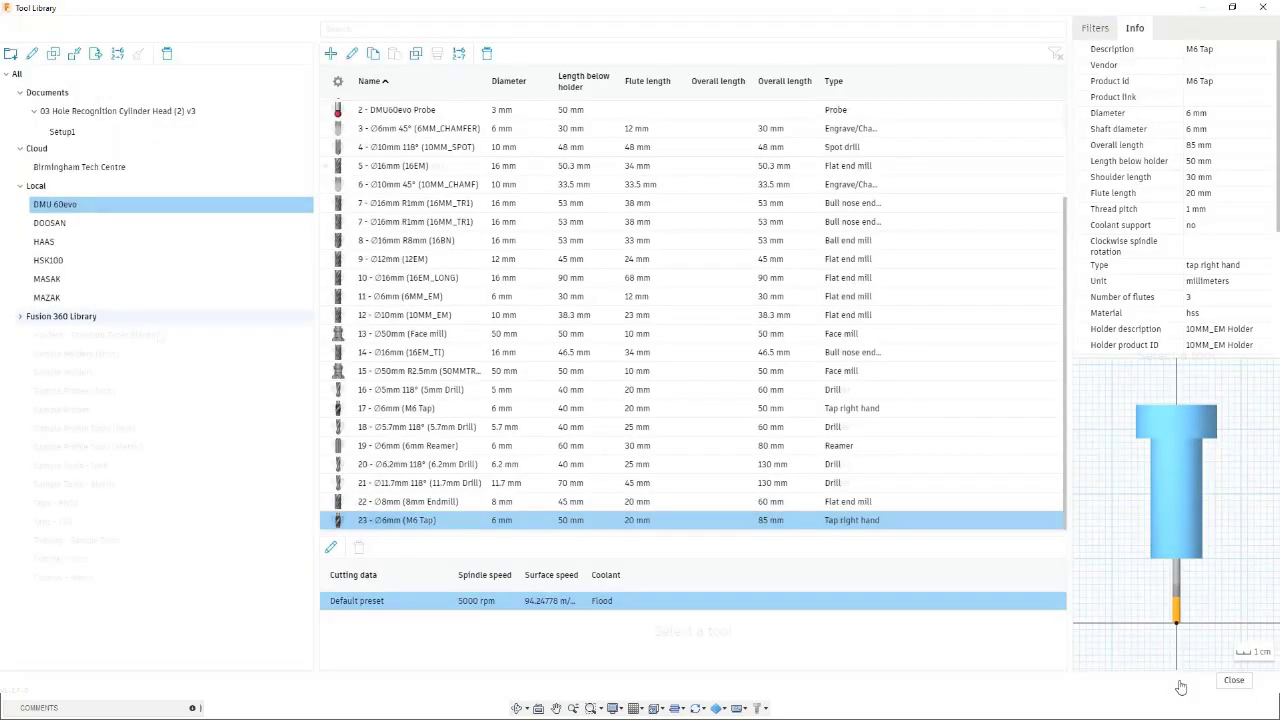
pyautogui.click(65, 316)
pyautogui.click(150, 335)
pyautogui.click(148, 354)
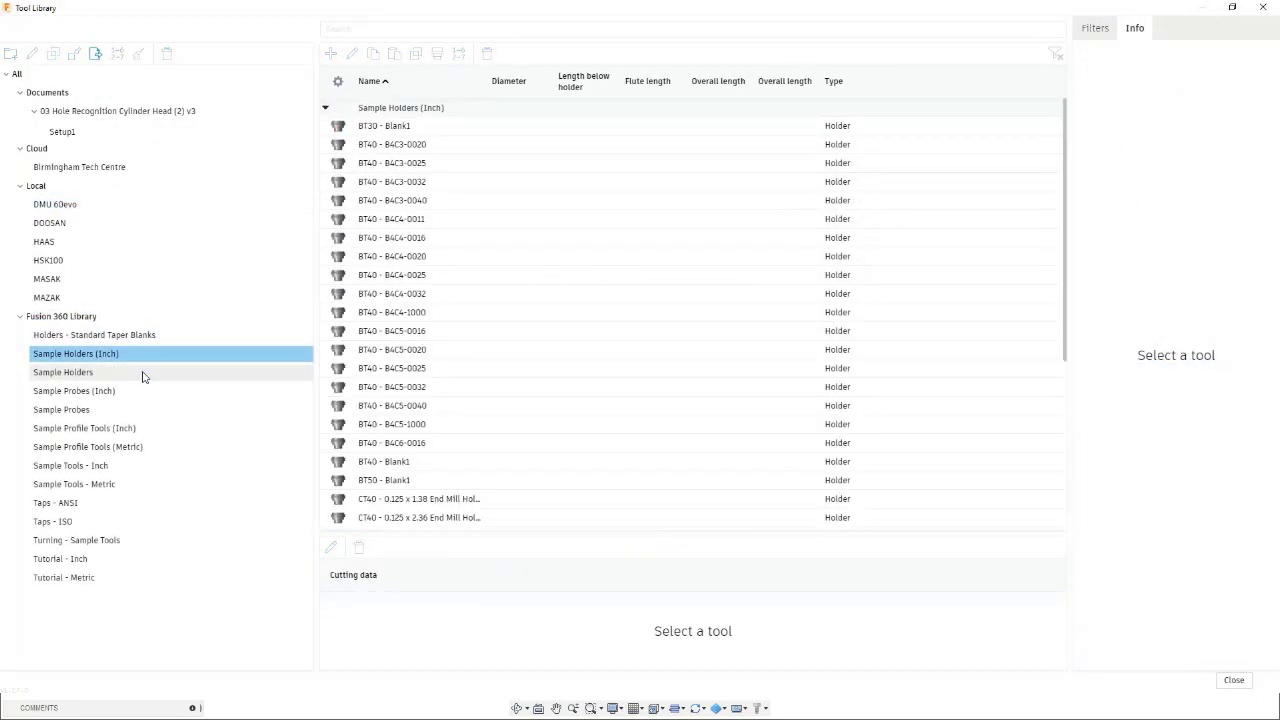
pyautogui.click(143, 372)
pyautogui.click(143, 391)
pyautogui.click(143, 412)
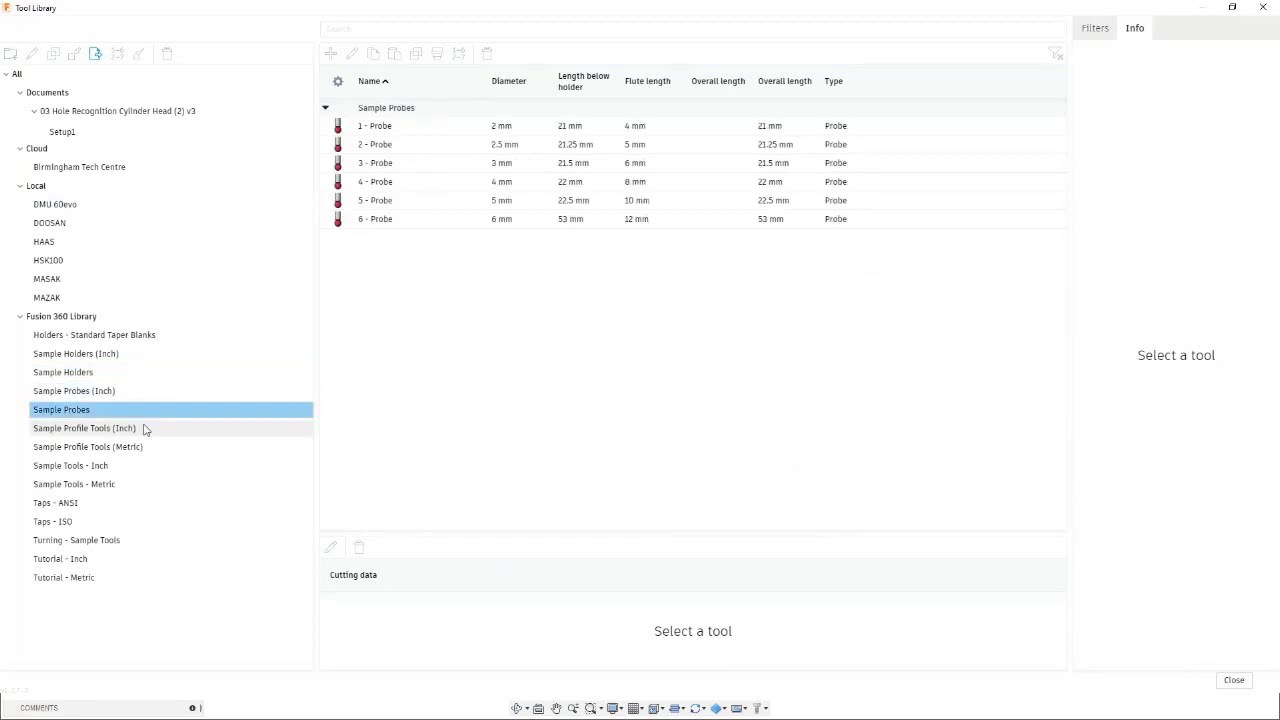
# Browse the profile tool, sample tool, tap, turning and tutorial libraries, ending on Tutorial - Metric.
pyautogui.click(143, 428)
pyautogui.click(150, 447)
pyautogui.click(150, 468)
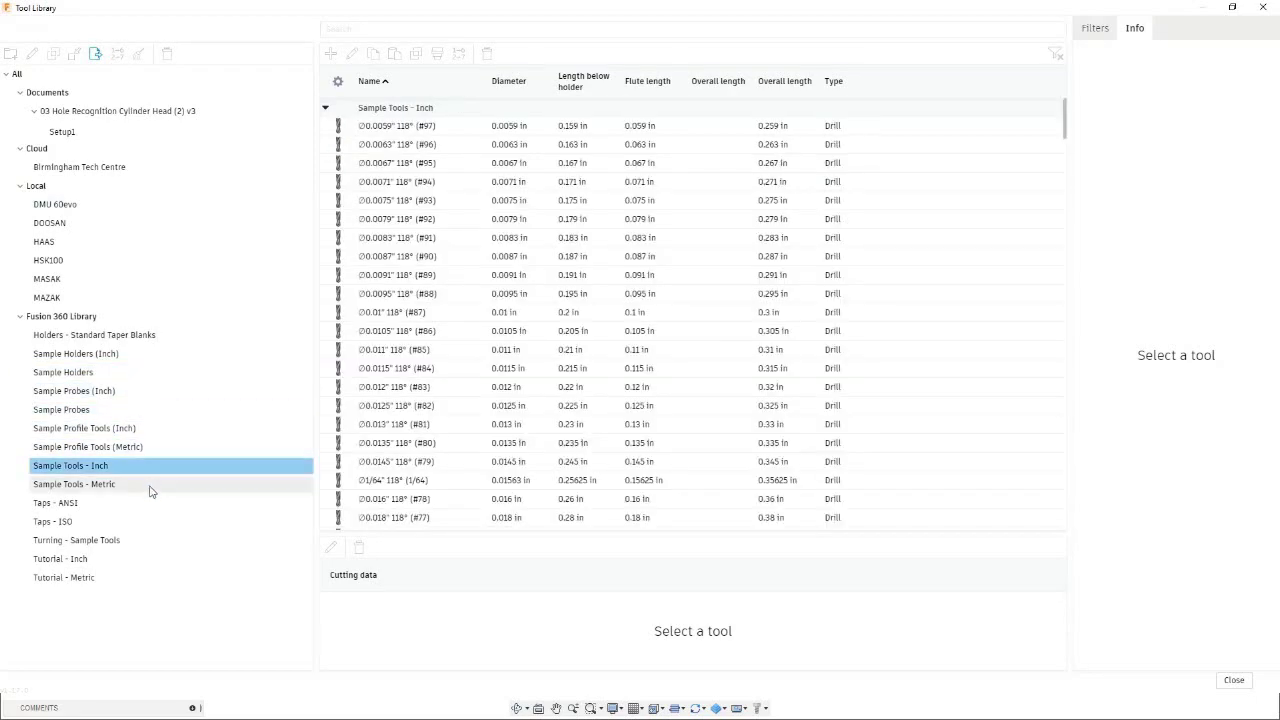
pyautogui.click(151, 488)
pyautogui.click(151, 506)
pyautogui.click(151, 523)
pyautogui.click(151, 541)
pyautogui.click(147, 560)
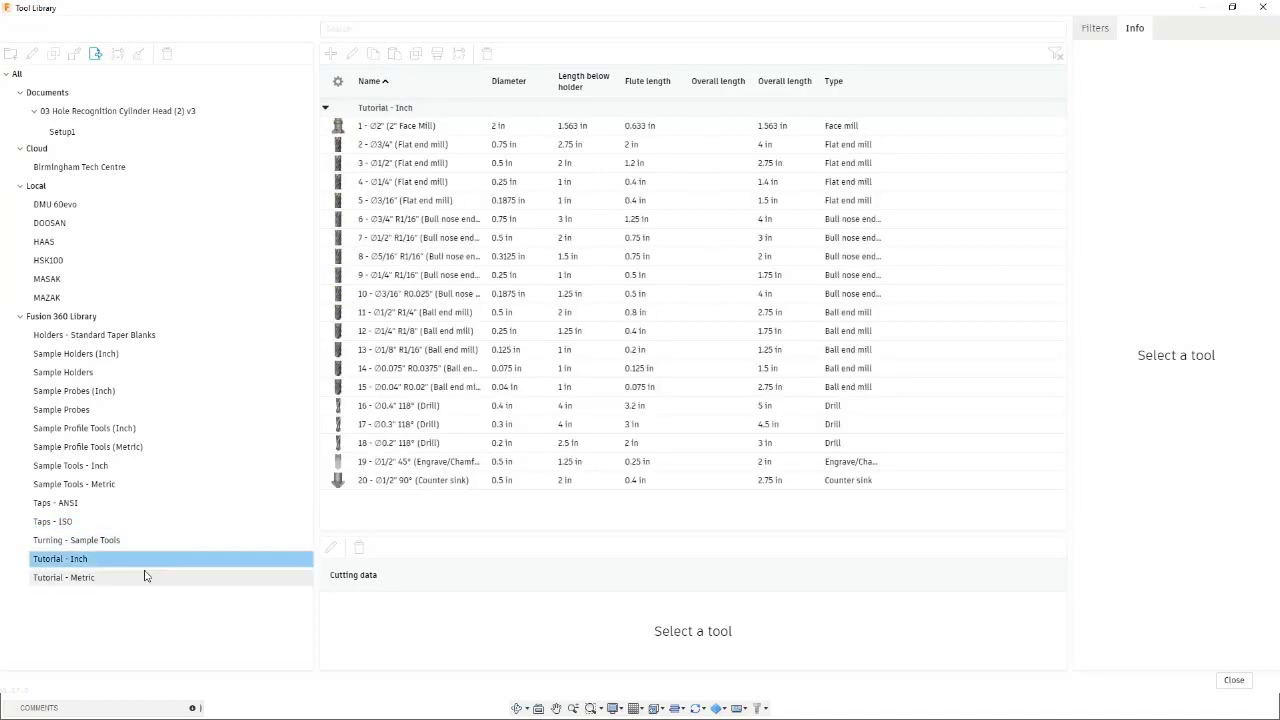
pyautogui.click(144, 577)
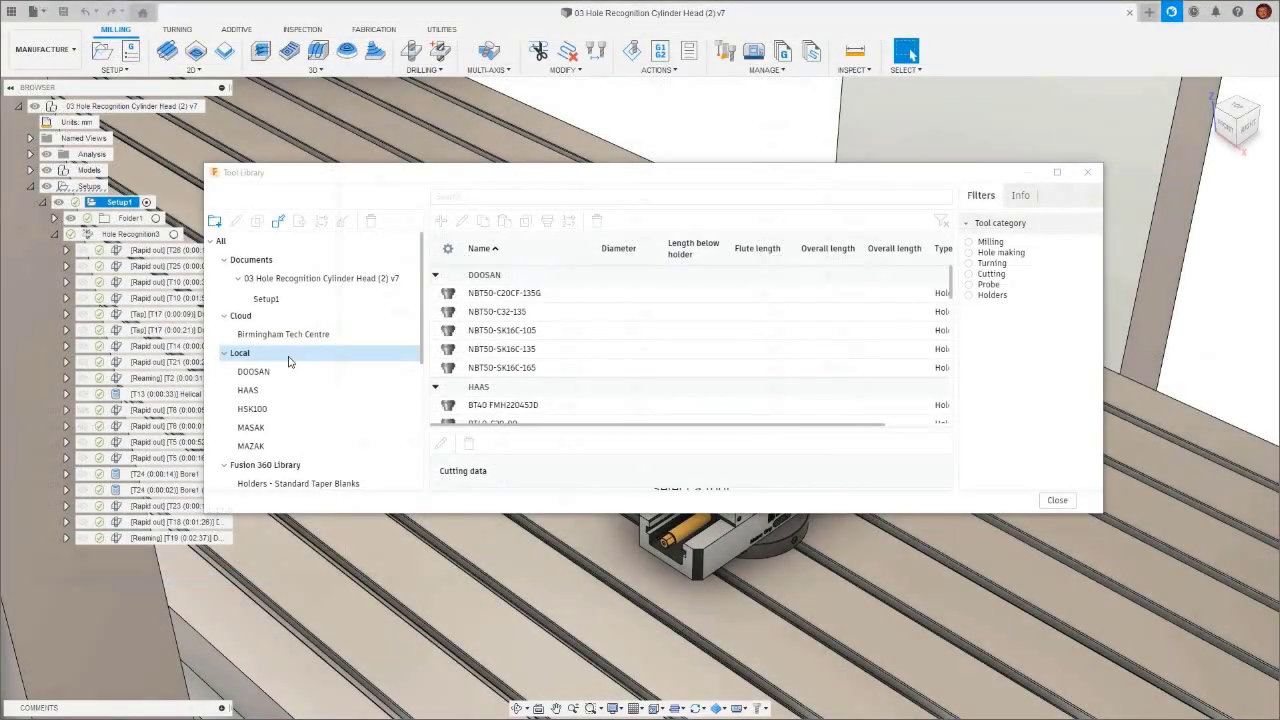
# Import the DMU 60 evo.tools library from the Tool Libraries folder into Local libraries.
pyautogui.rightClick(286, 356)
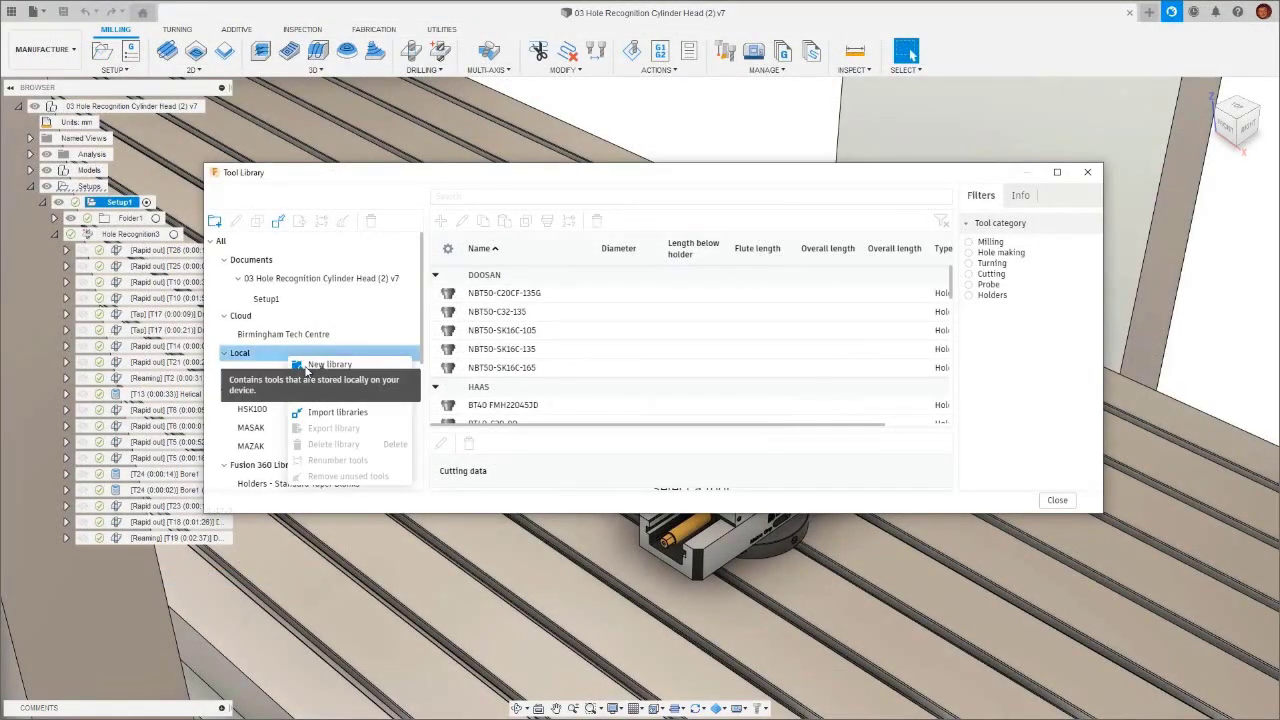
pyautogui.click(336, 415)
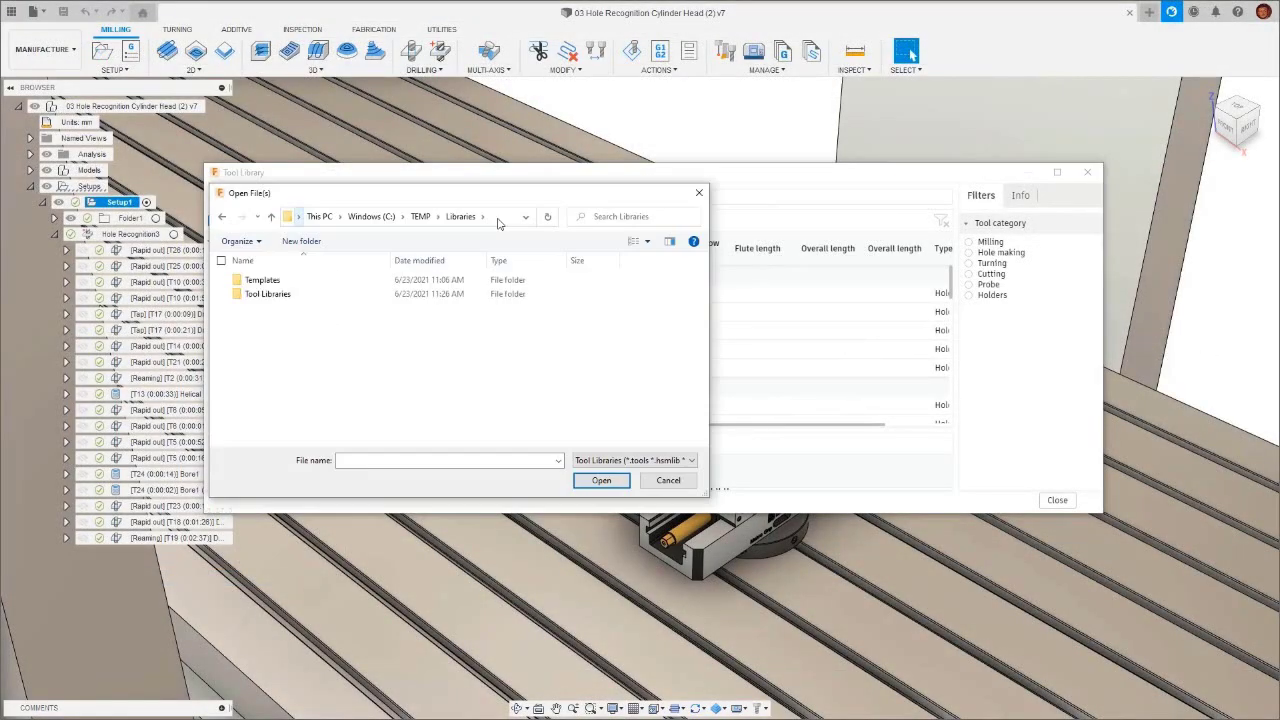
pyautogui.doubleClick(334, 294)
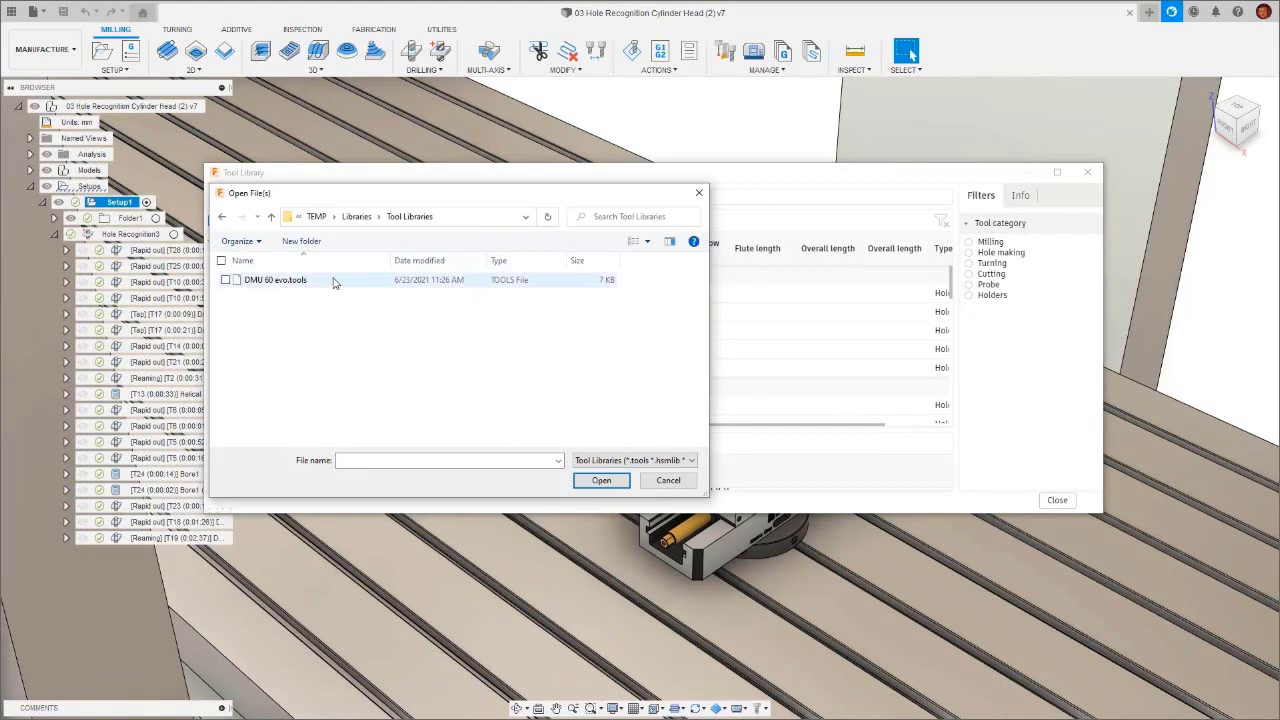
pyautogui.doubleClick(275, 280)
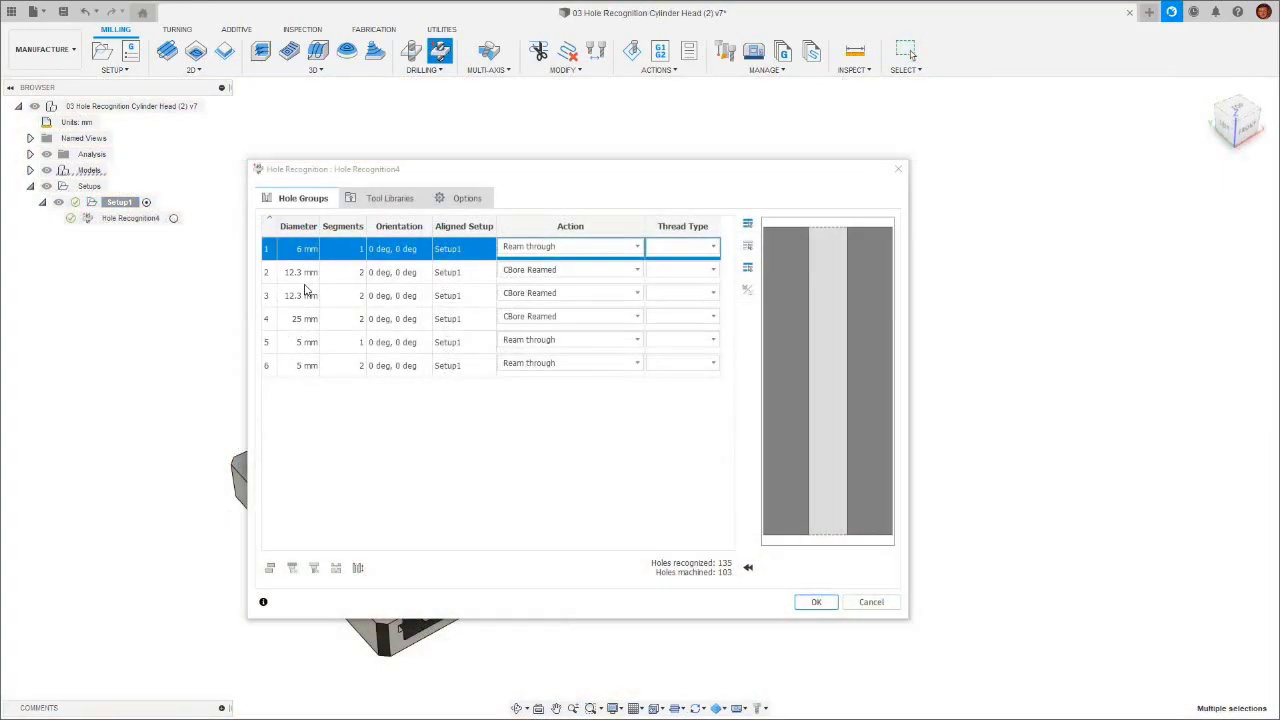
# Preview the 12.3 mm, 25 mm and 5 mm hole group profiles, ending back on 12.3 mm.
pyautogui.click(305, 275)
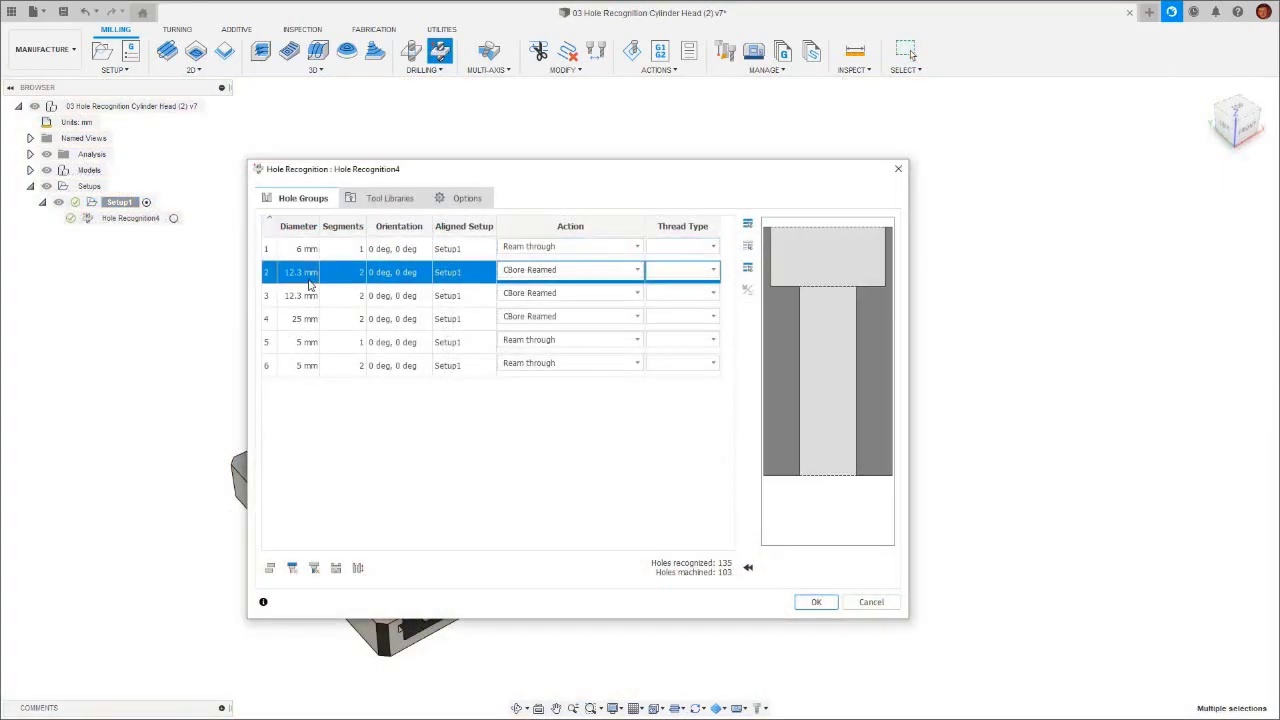
pyautogui.click(310, 322)
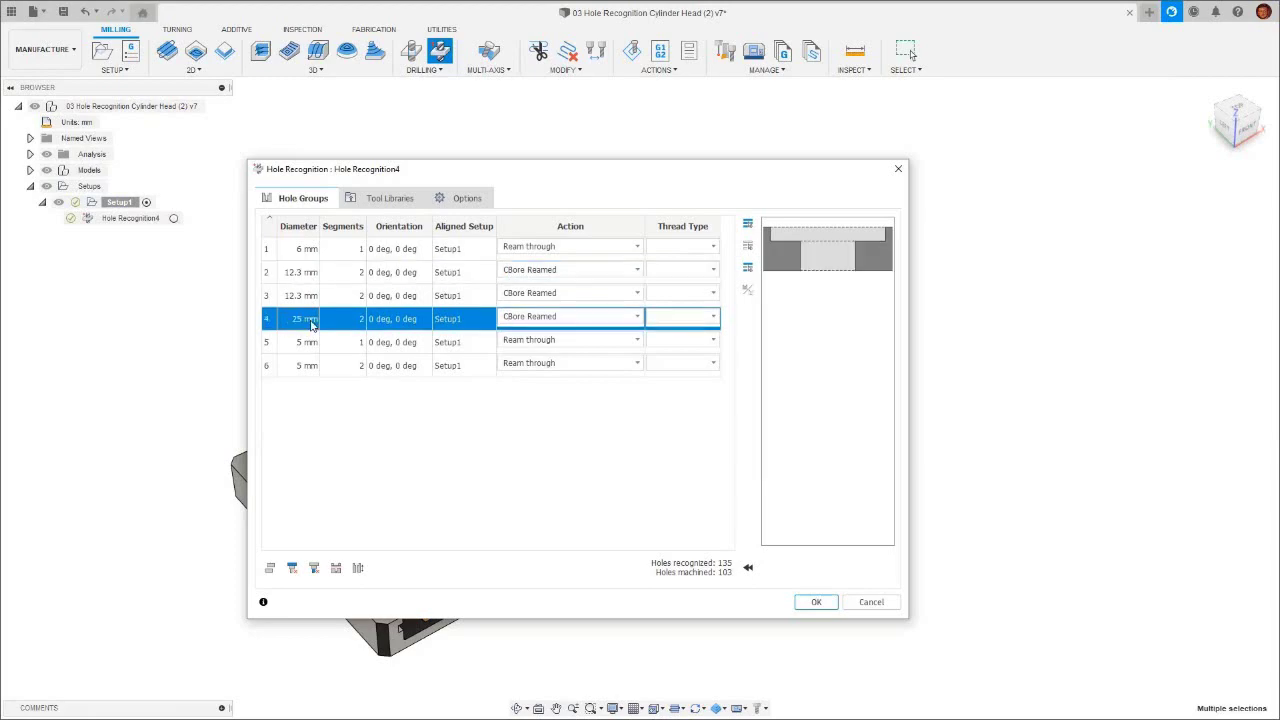
pyautogui.click(314, 343)
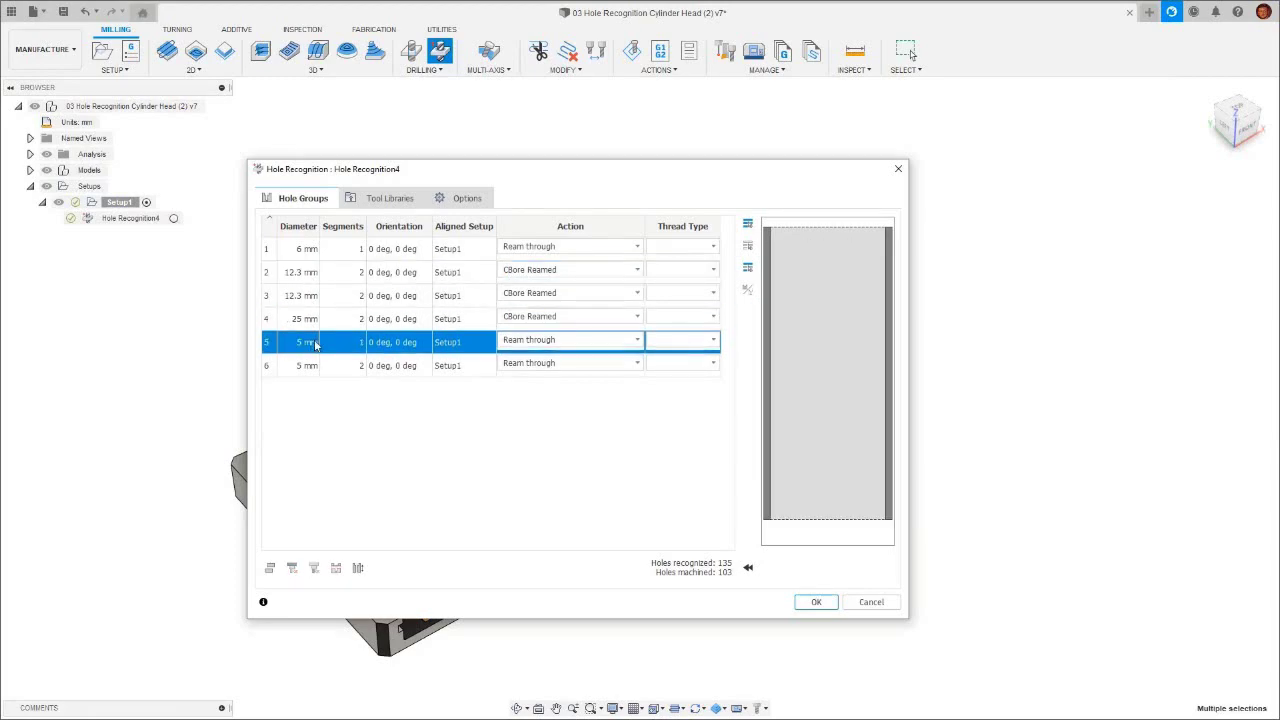
pyautogui.click(316, 279)
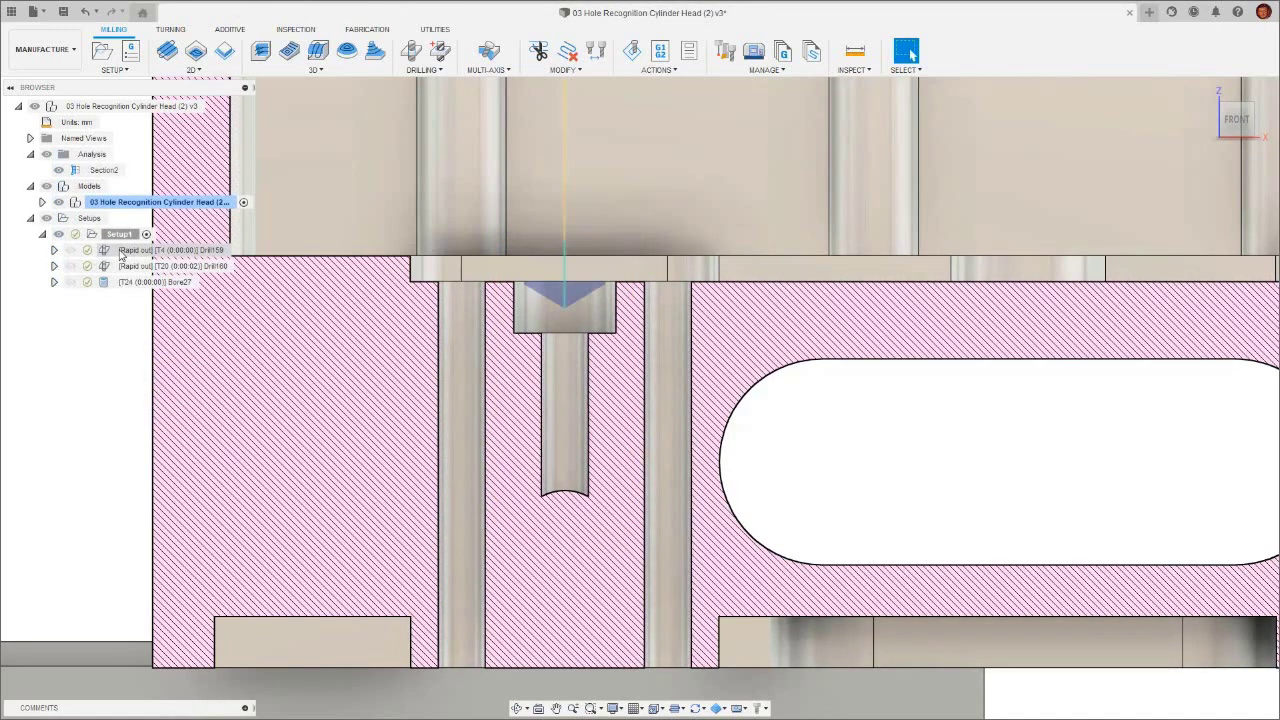
# Preview the Drill159, Drill160 and Bore27 counterbore toolpaths together, then bring up the Template Library.
pyautogui.click(120, 254)
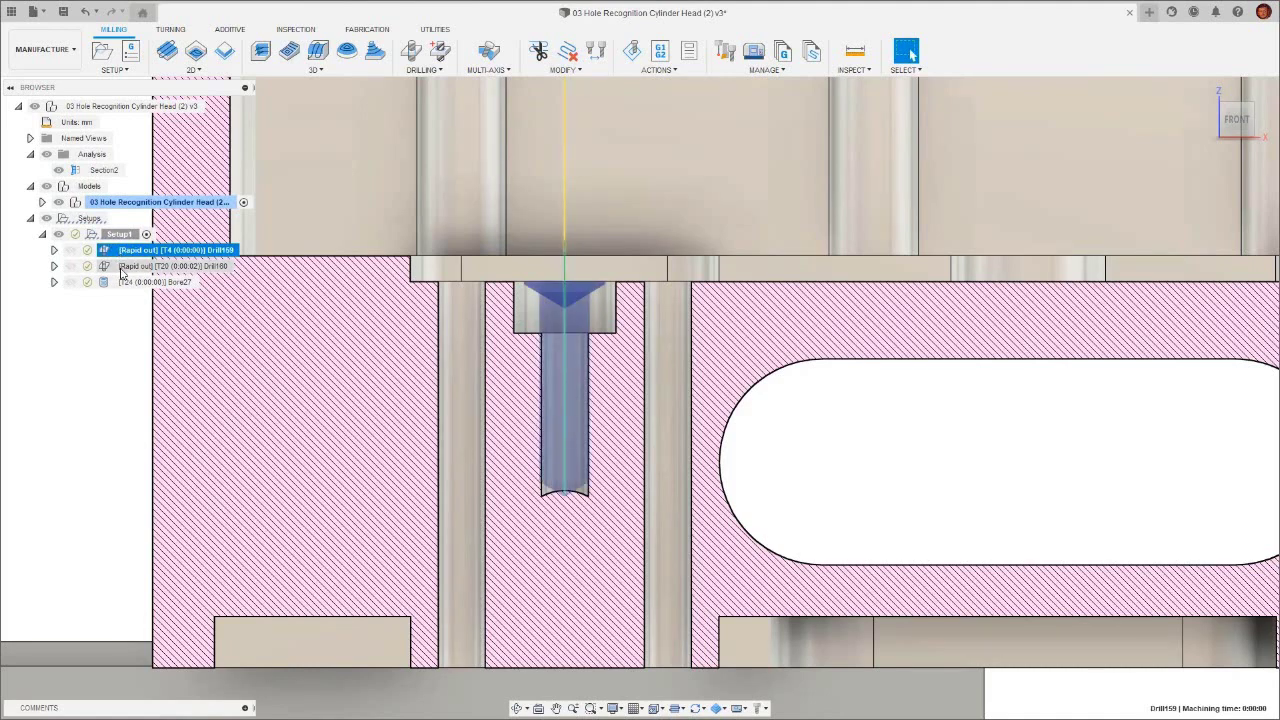
pyautogui.keyDown('ctrl'); pyautogui.click(121, 267); pyautogui.keyUp('ctrl')
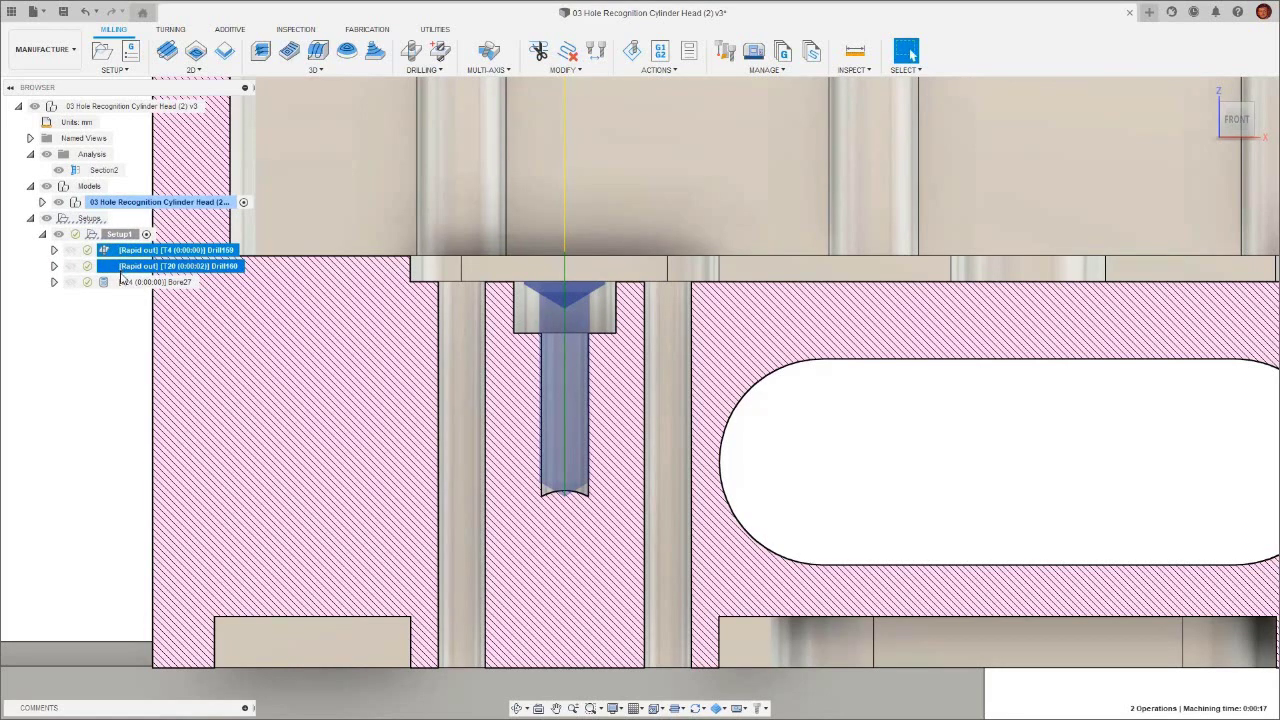
pyautogui.keyDown('ctrl'); pyautogui.click(121, 283); pyautogui.keyUp('ctrl')
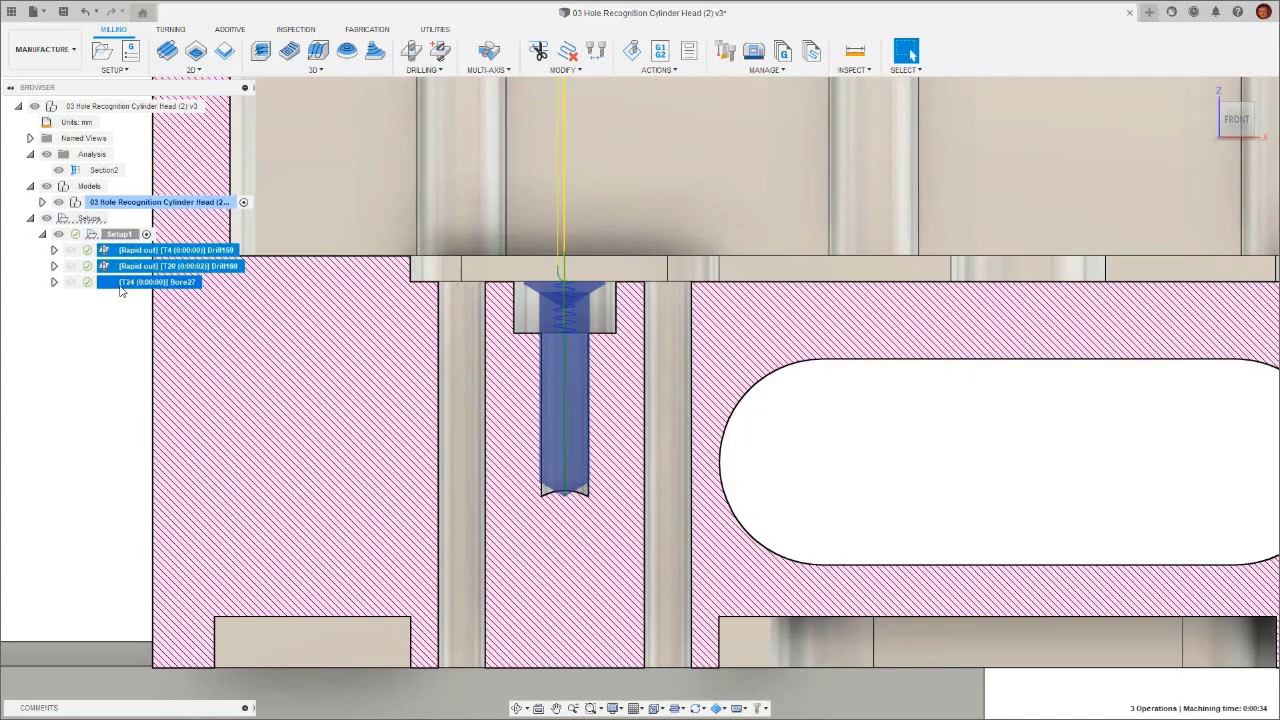
pyautogui.click(811, 51)
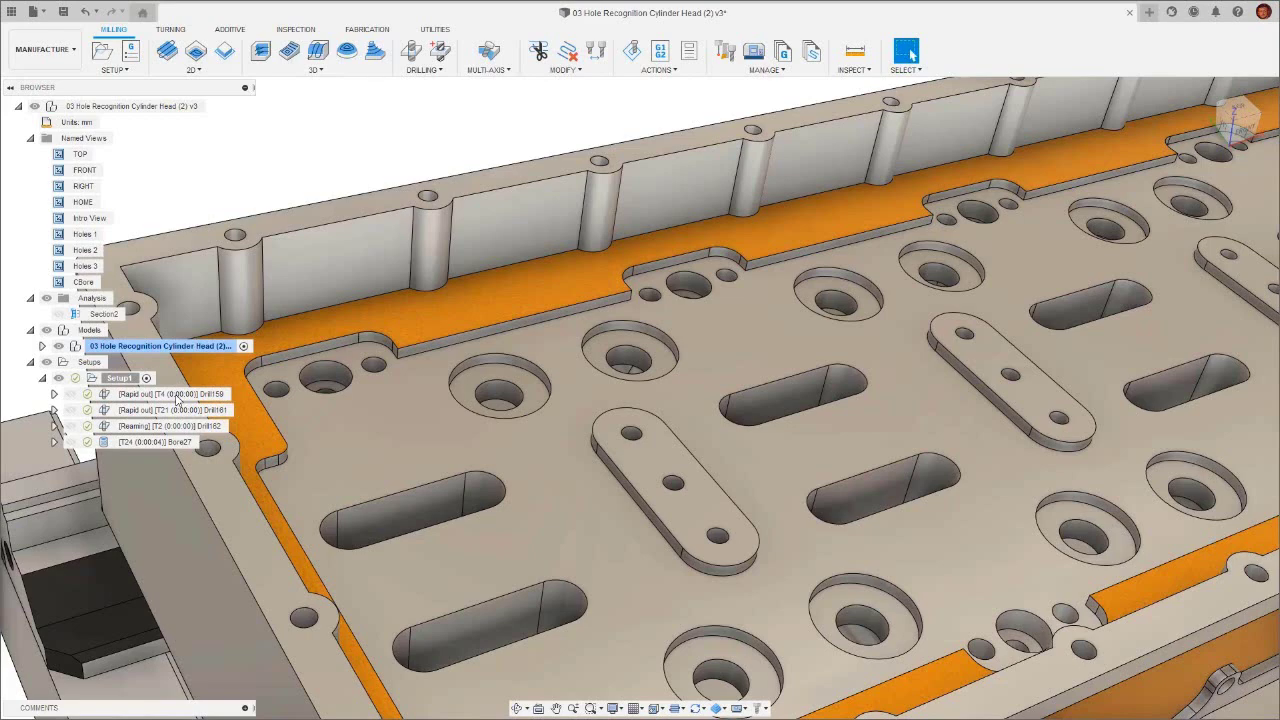
# Store Drill159, Drill161, Drill162 and Bore27 as a cloud hole template named 'CBore Reamed'.
pyautogui.click(177, 395)
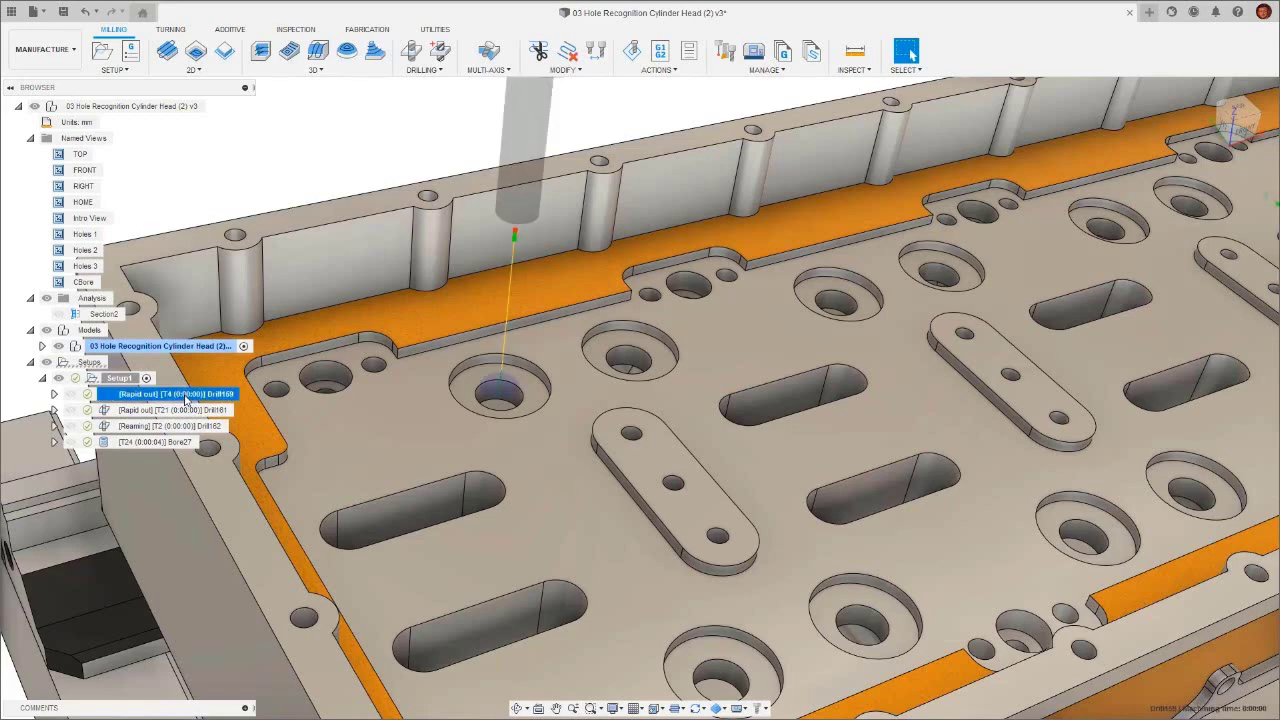
pyautogui.keyDown('ctrl'); pyautogui.click(192, 409); pyautogui.keyUp('ctrl')
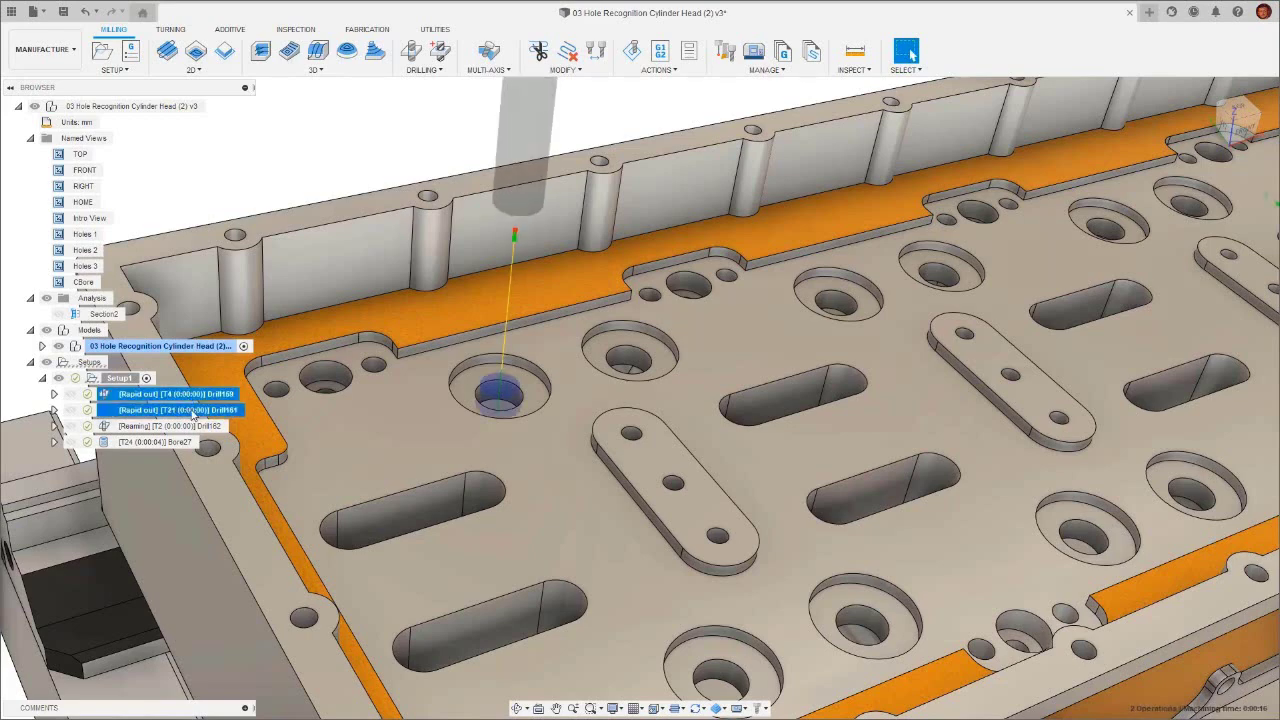
pyautogui.keyDown('ctrl'); pyautogui.click(193, 426); pyautogui.keyUp('ctrl')
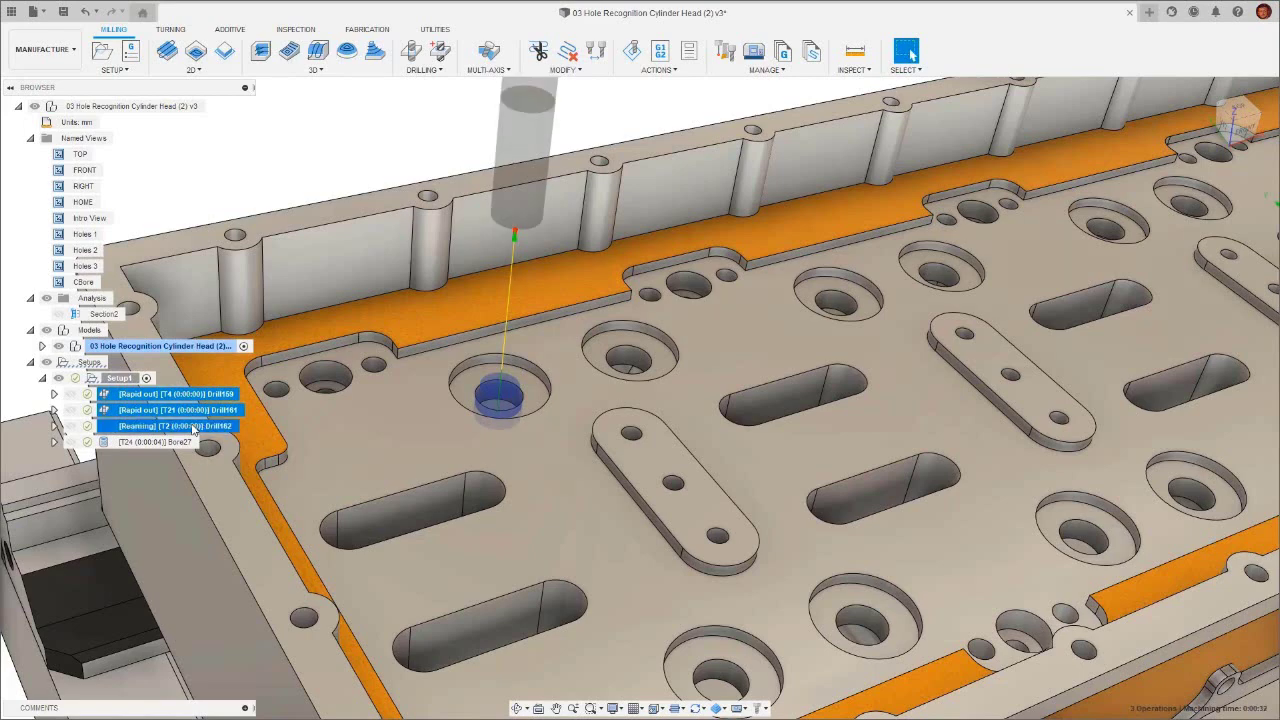
pyautogui.keyDown('ctrl'); pyautogui.click(185, 442); pyautogui.keyUp('ctrl')
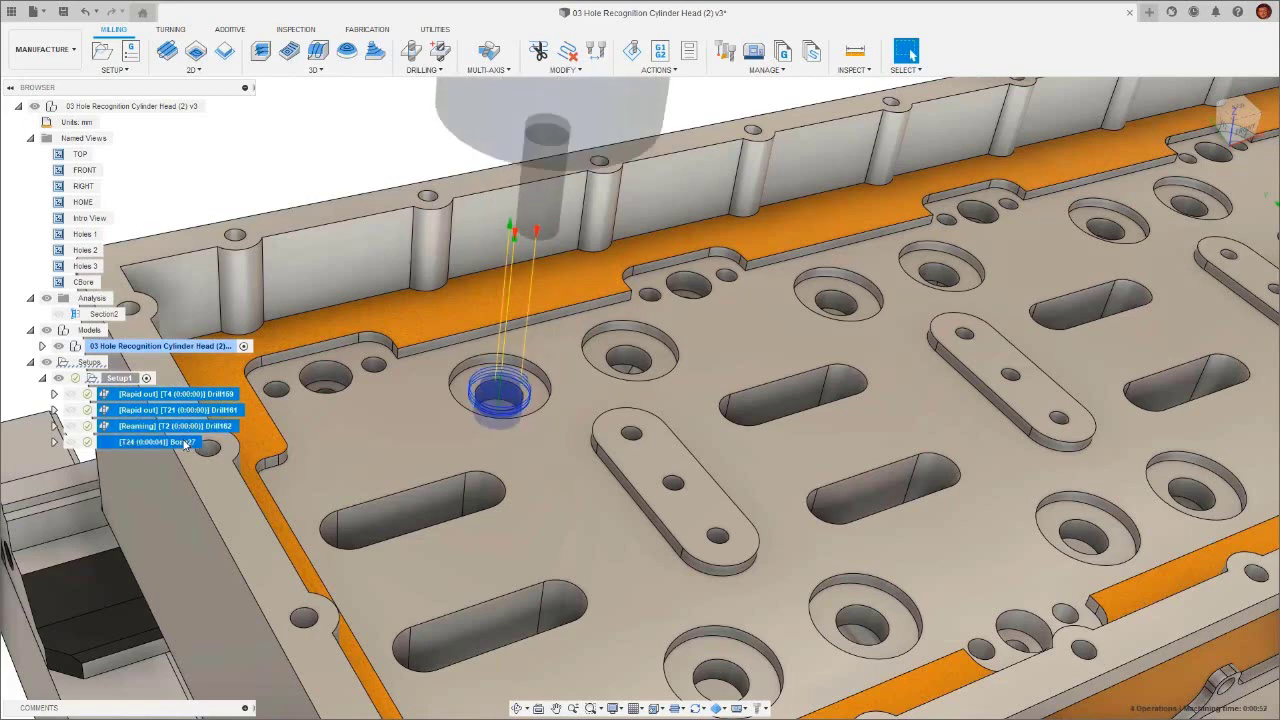
pyautogui.rightClick(185, 444)
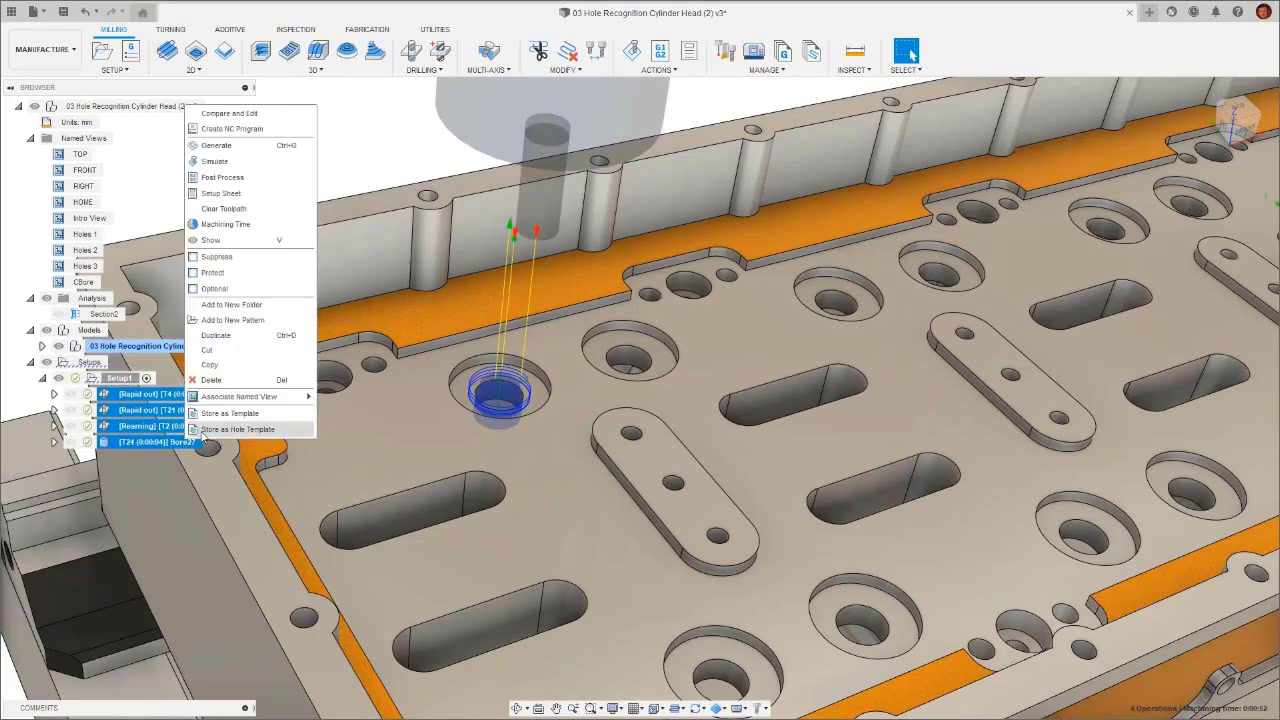
pyautogui.click(237, 429)
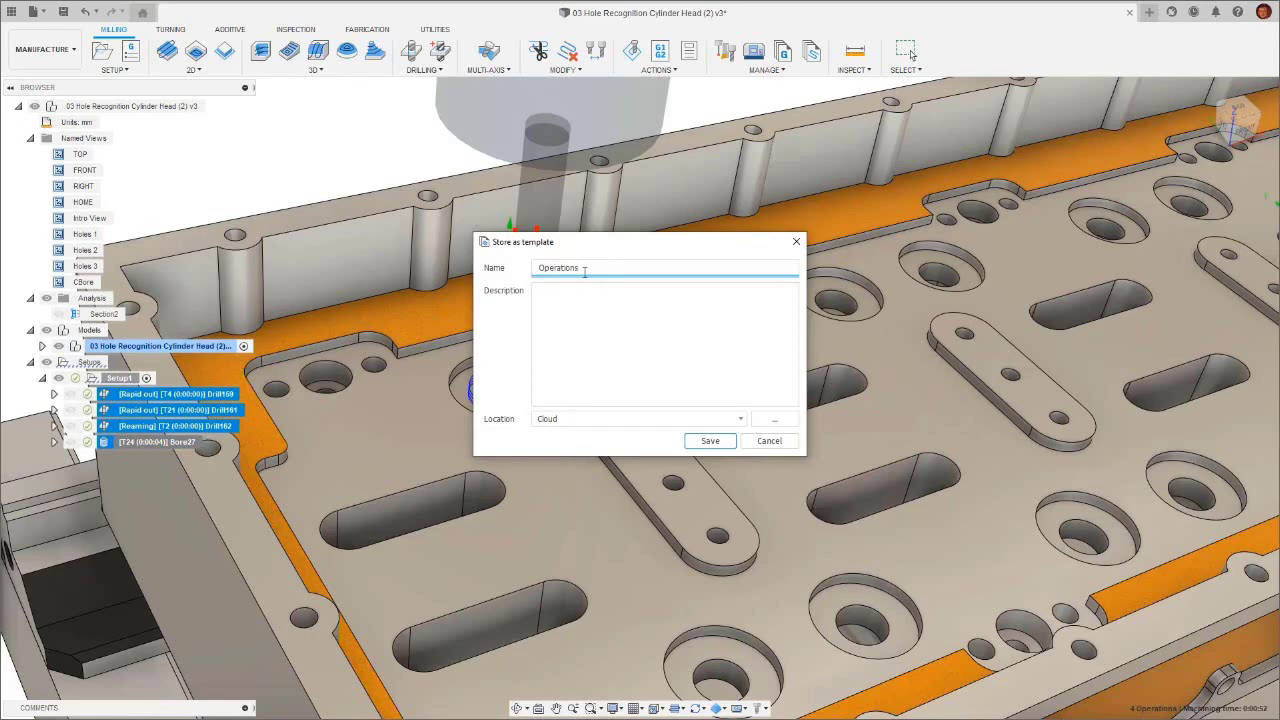
pyautogui.doubleClick(585, 268)
pyautogui.write('CBore Reamed')
pyautogui.click(737, 419)
pyautogui.click(709, 441)
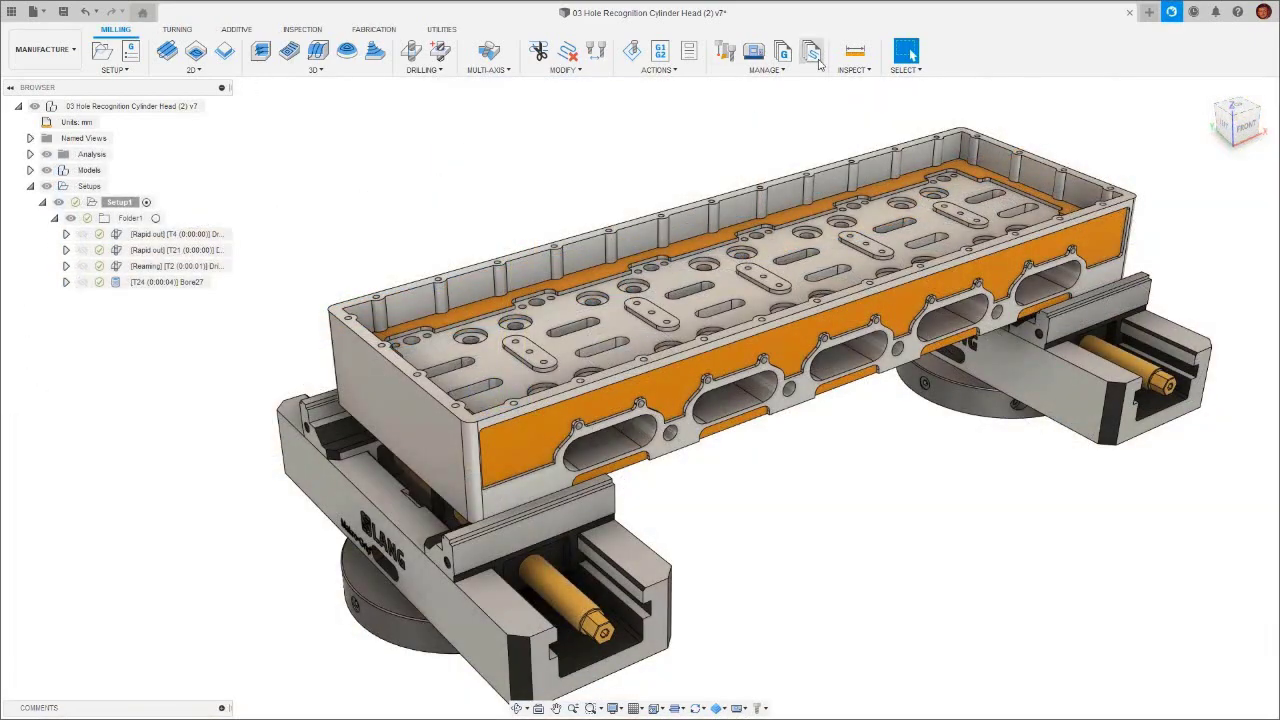
# Import the CBore Reamed template file from TEMP\Libraries\Templates into the Template Library.
pyautogui.click(815, 58)
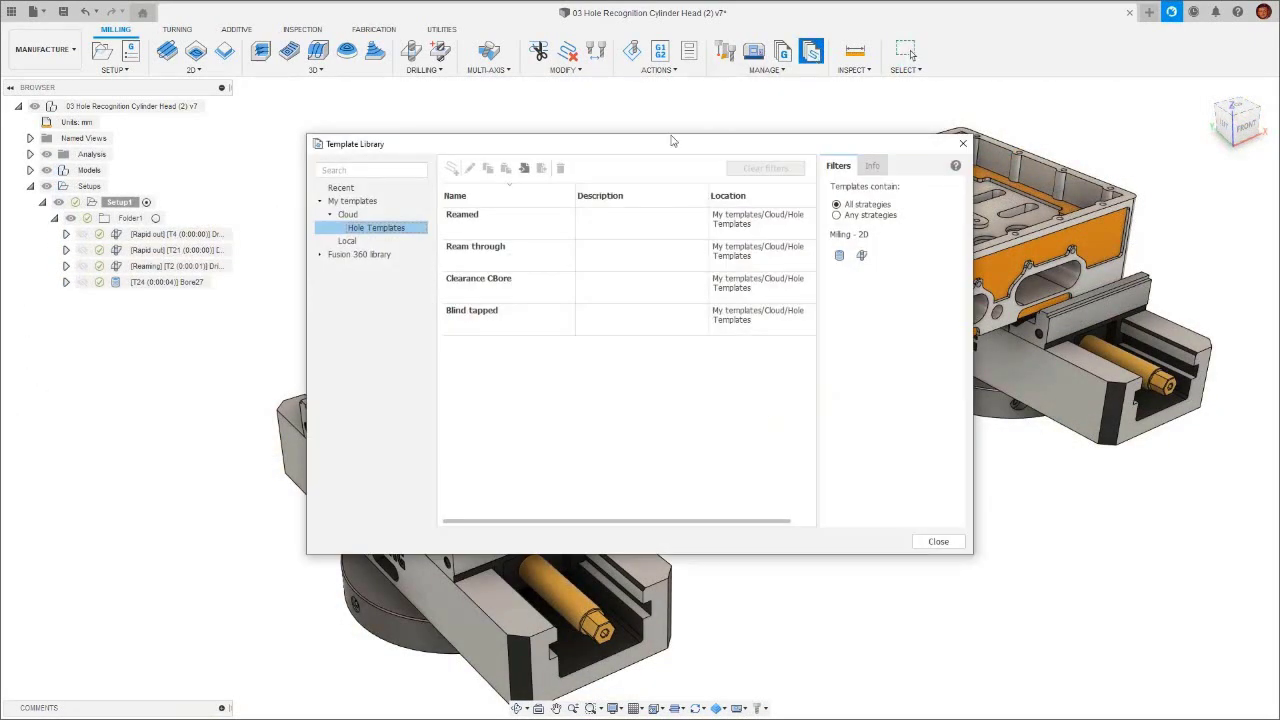
pyautogui.click(533, 174)
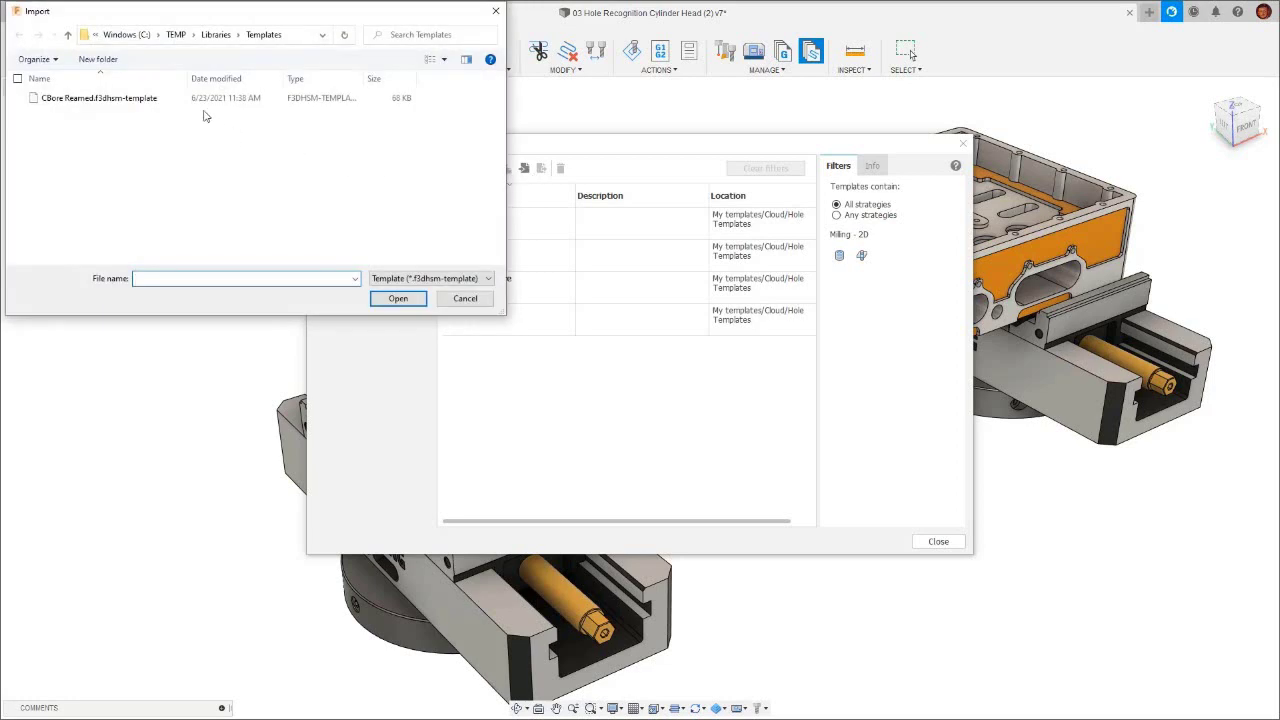
pyautogui.doubleClick(187, 100)
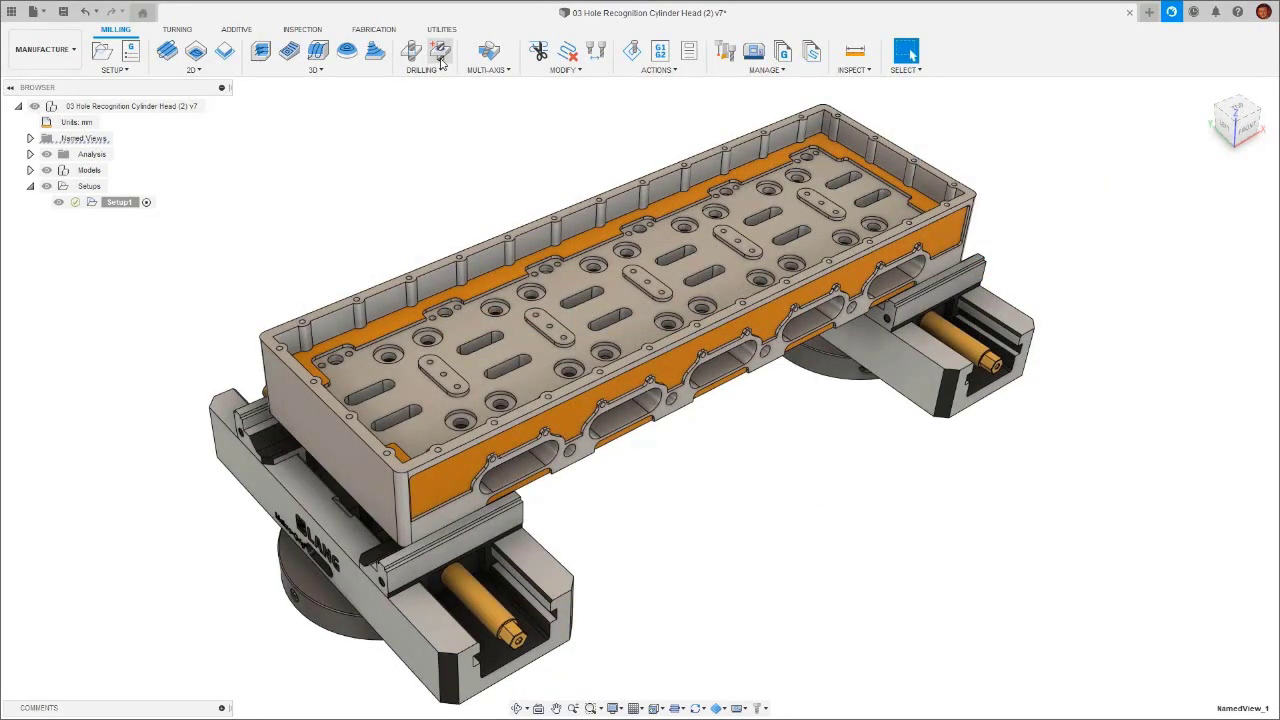
# Run Hole Recognition on the cylinder head and give the first 12.3 mm group Clearance CBore.
pyautogui.click(441, 62)
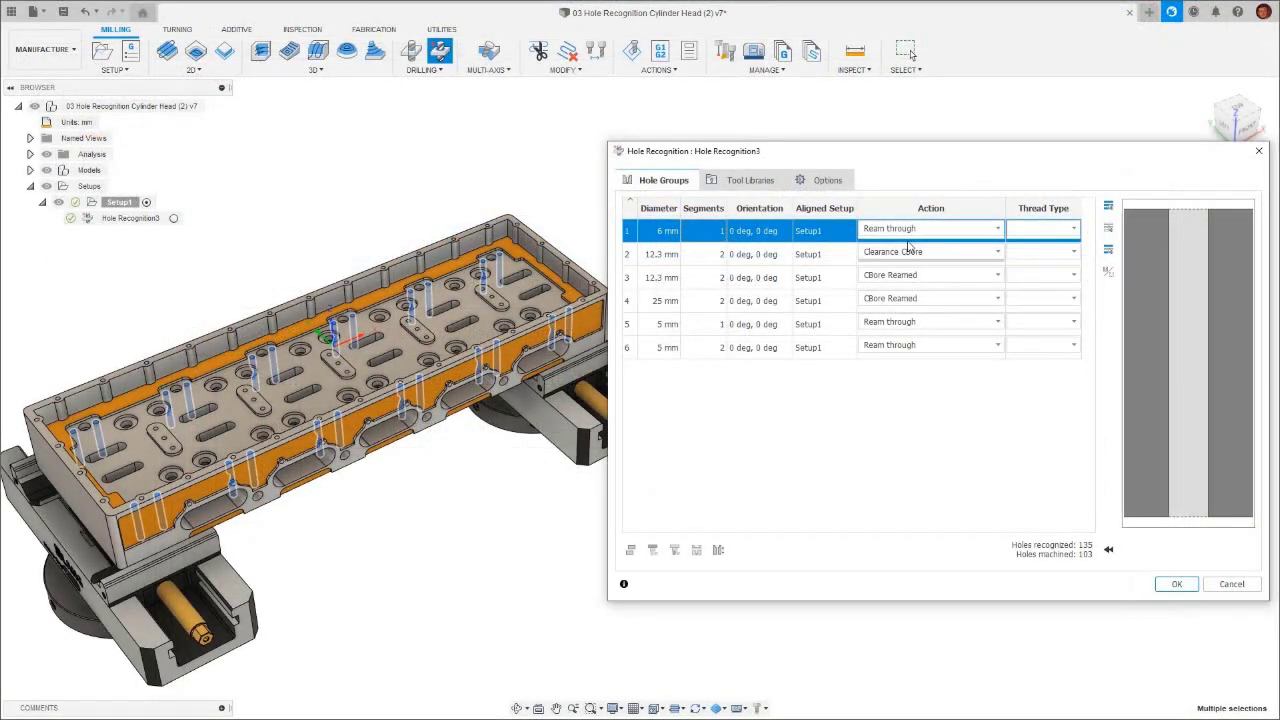
pyautogui.click(911, 229)
pyautogui.click(909, 253)
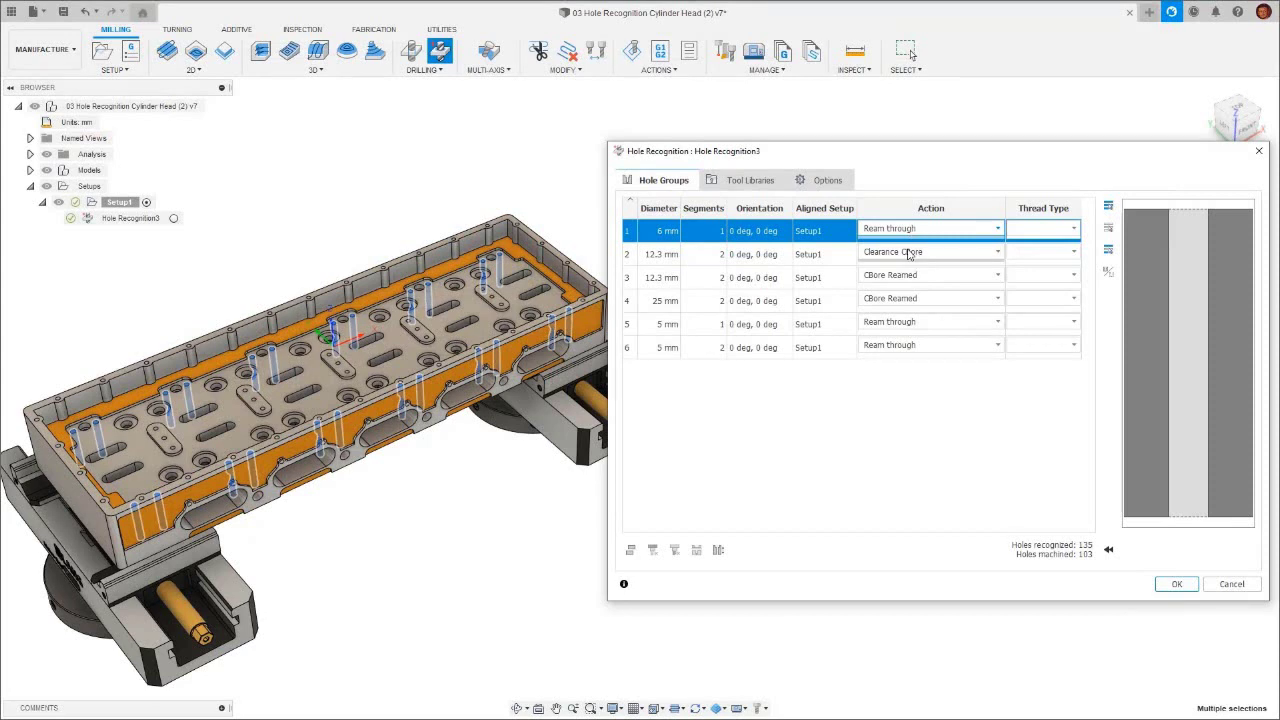
# Set the second 12.3 mm hole group's action to Clearance CBore.
pyautogui.click(660, 255)
pyautogui.click(666, 278)
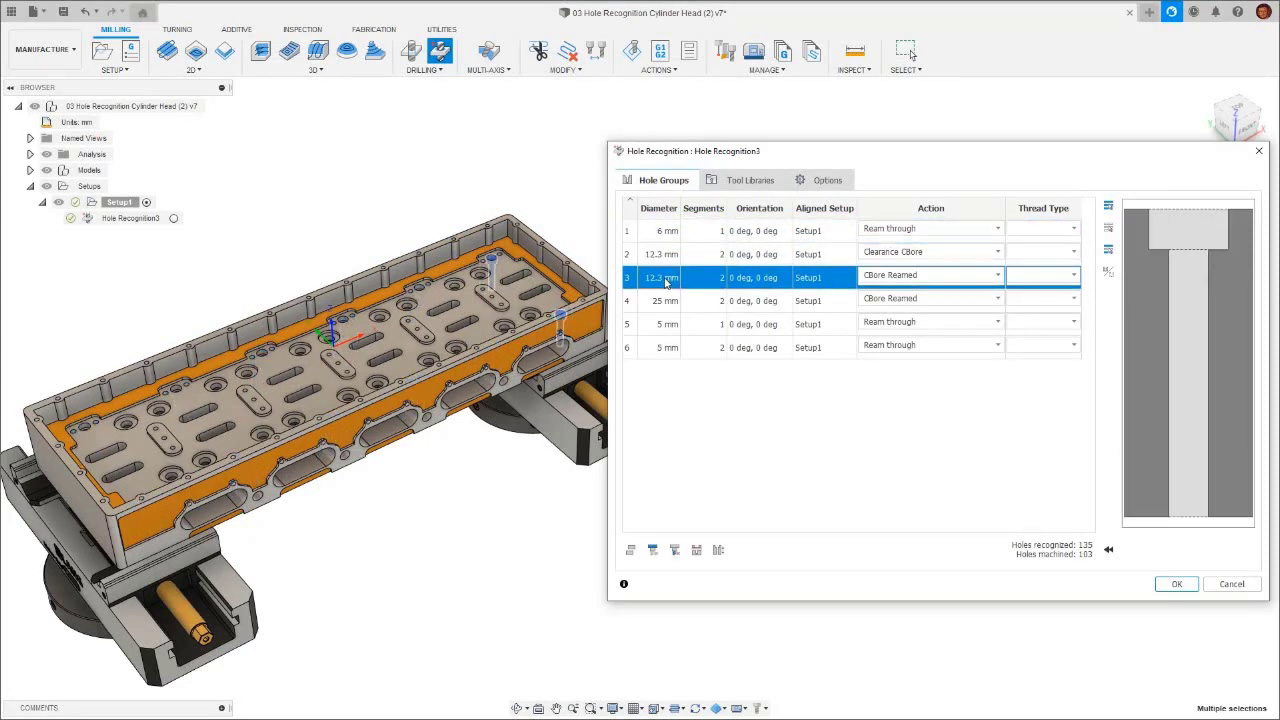
pyautogui.click(911, 276)
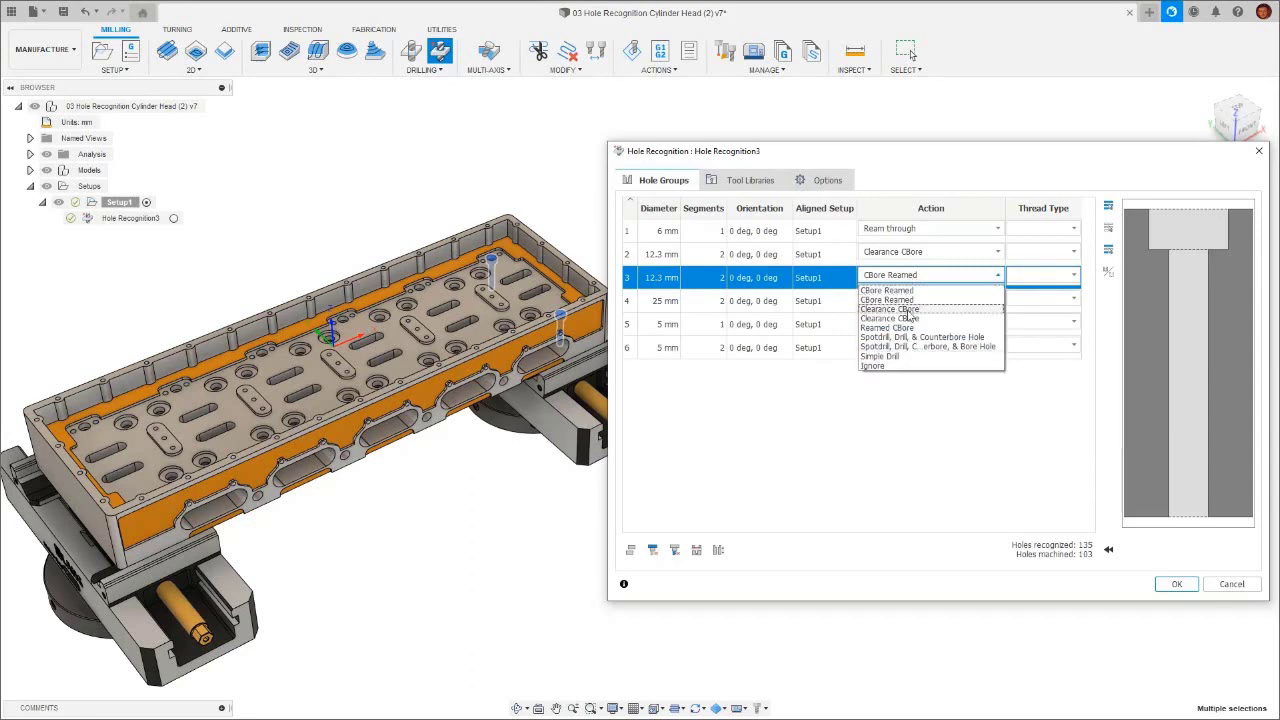
pyautogui.click(910, 310)
# Make 5 mm hole groups 5 and 6 Blind tapped with M6x1 thread size.
pyautogui.click(766, 304)
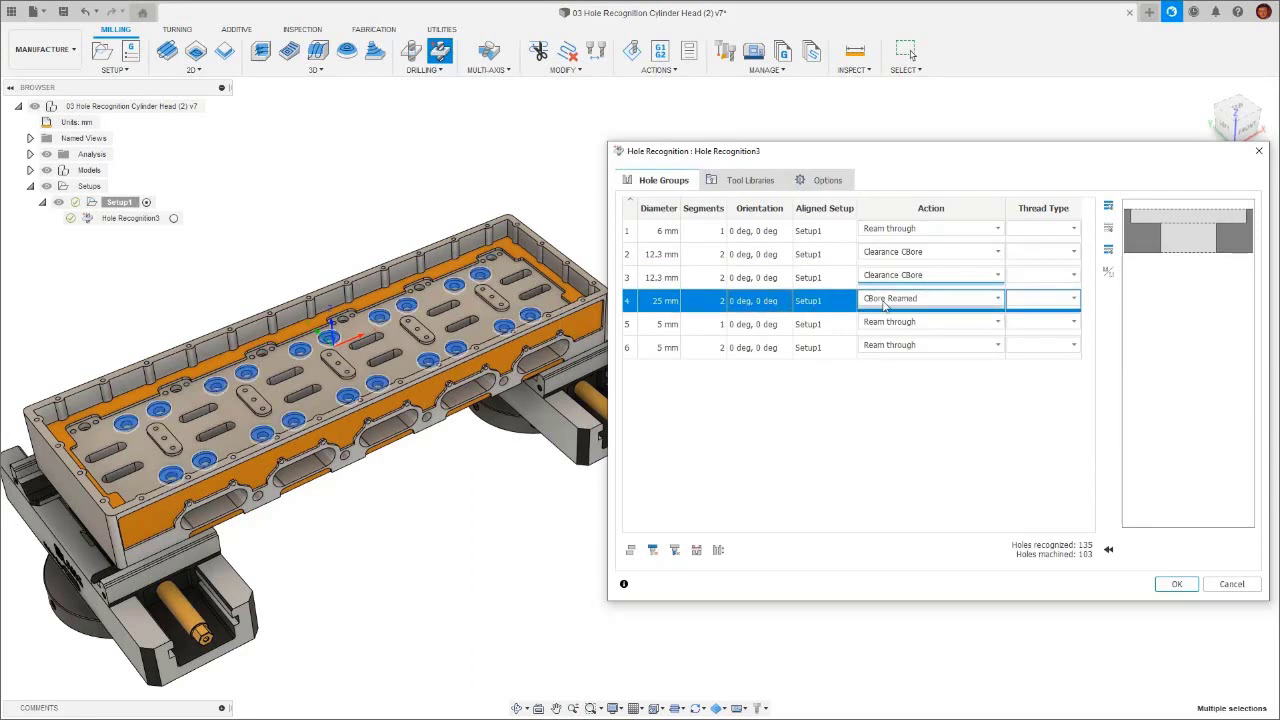
pyautogui.click(790, 337)
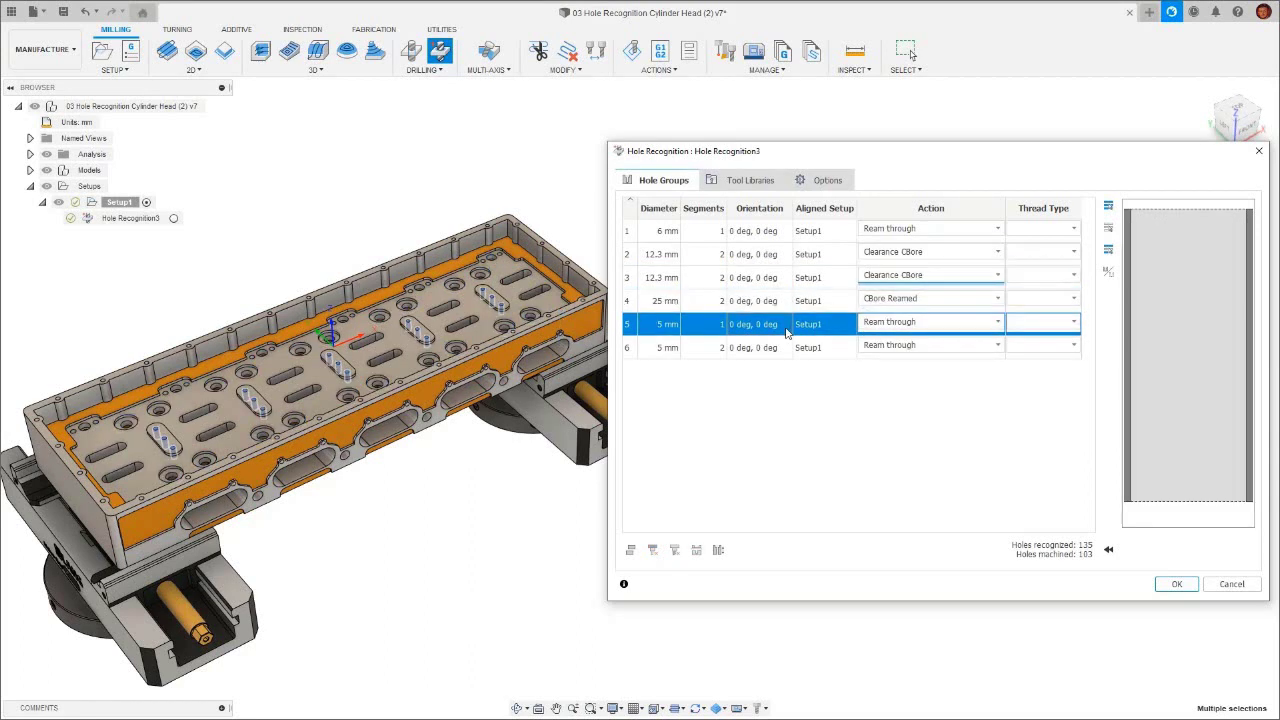
pyautogui.click(894, 322)
pyautogui.click(883, 403)
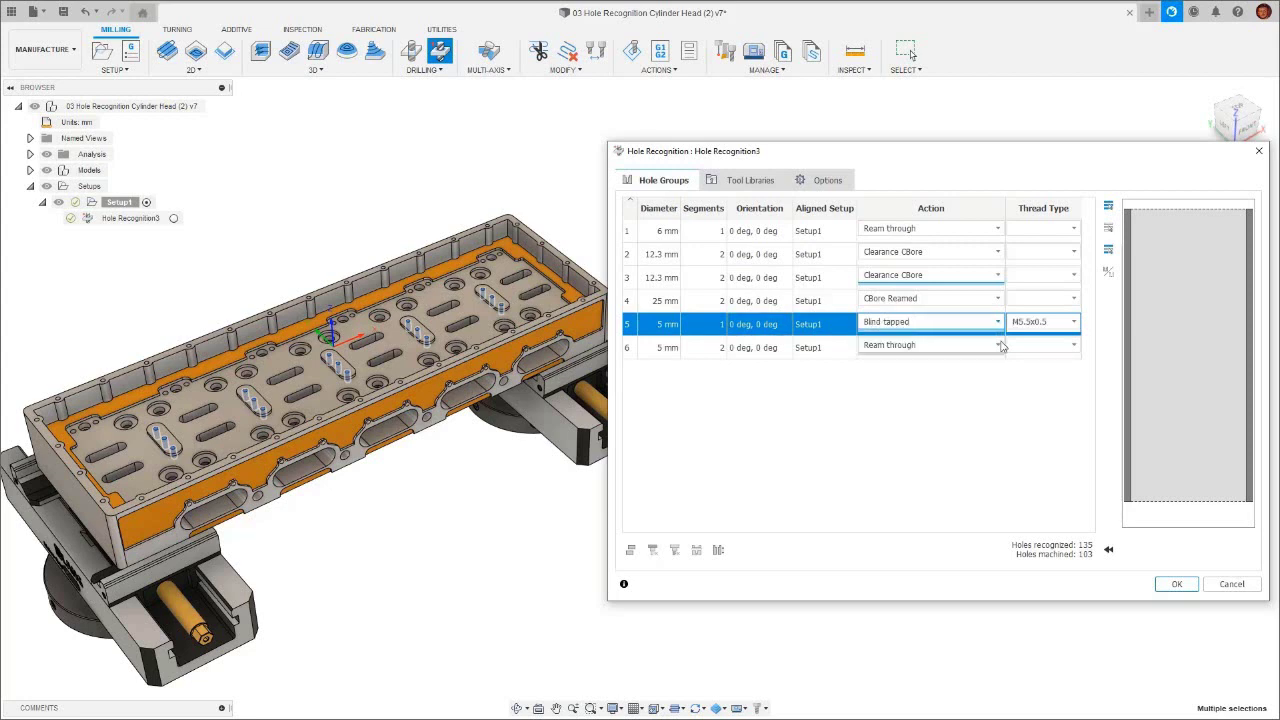
pyautogui.click(1040, 321)
pyautogui.click(1030, 365)
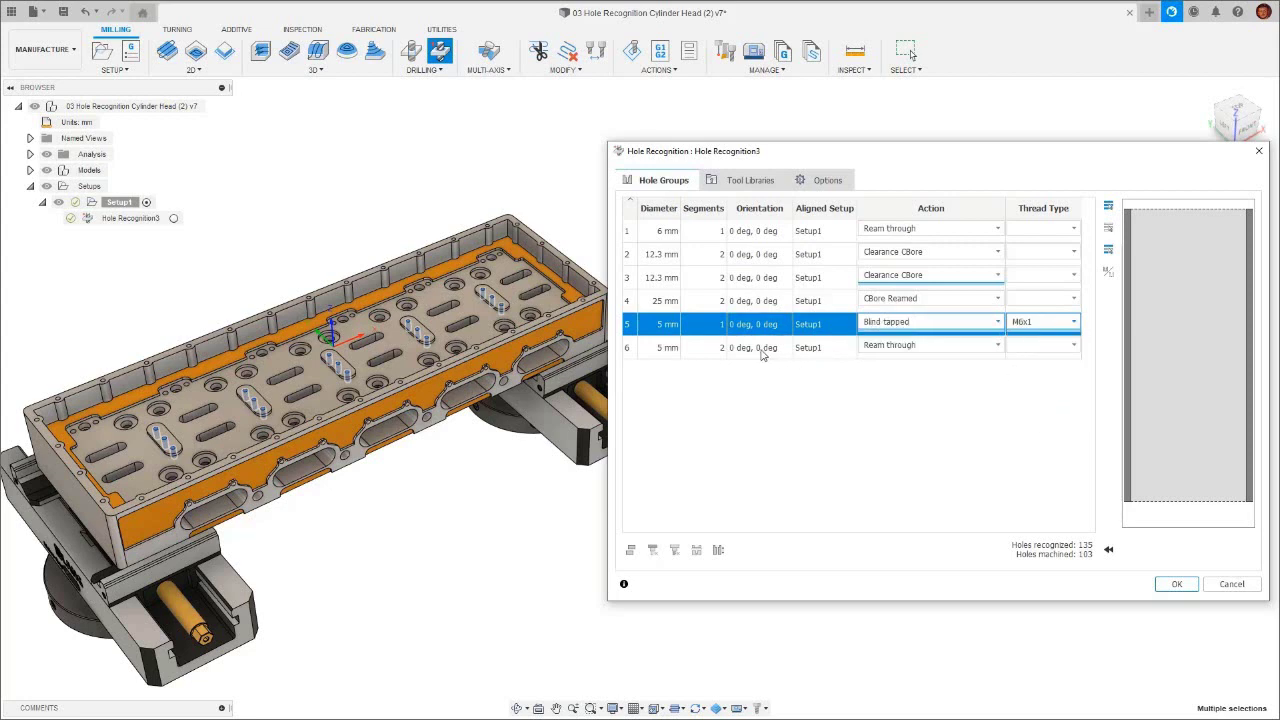
pyautogui.click(763, 350)
pyautogui.click(913, 345)
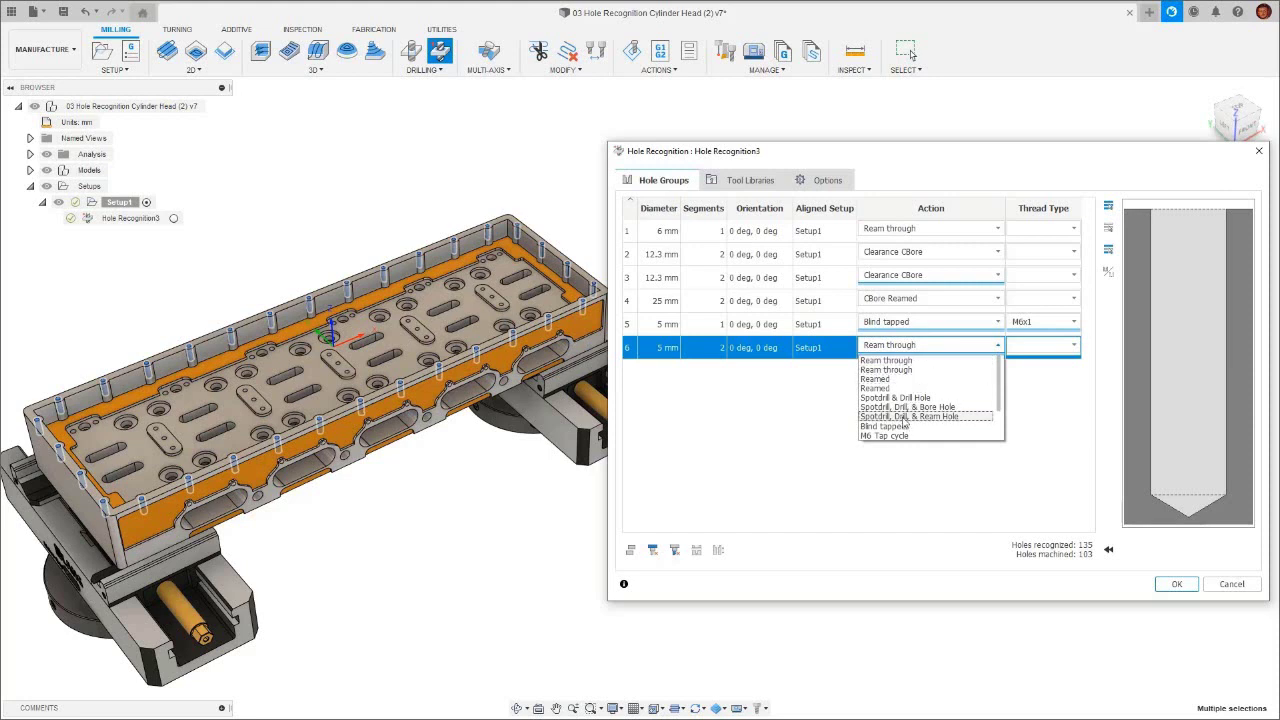
pyautogui.click(884, 410)
pyautogui.click(1017, 347)
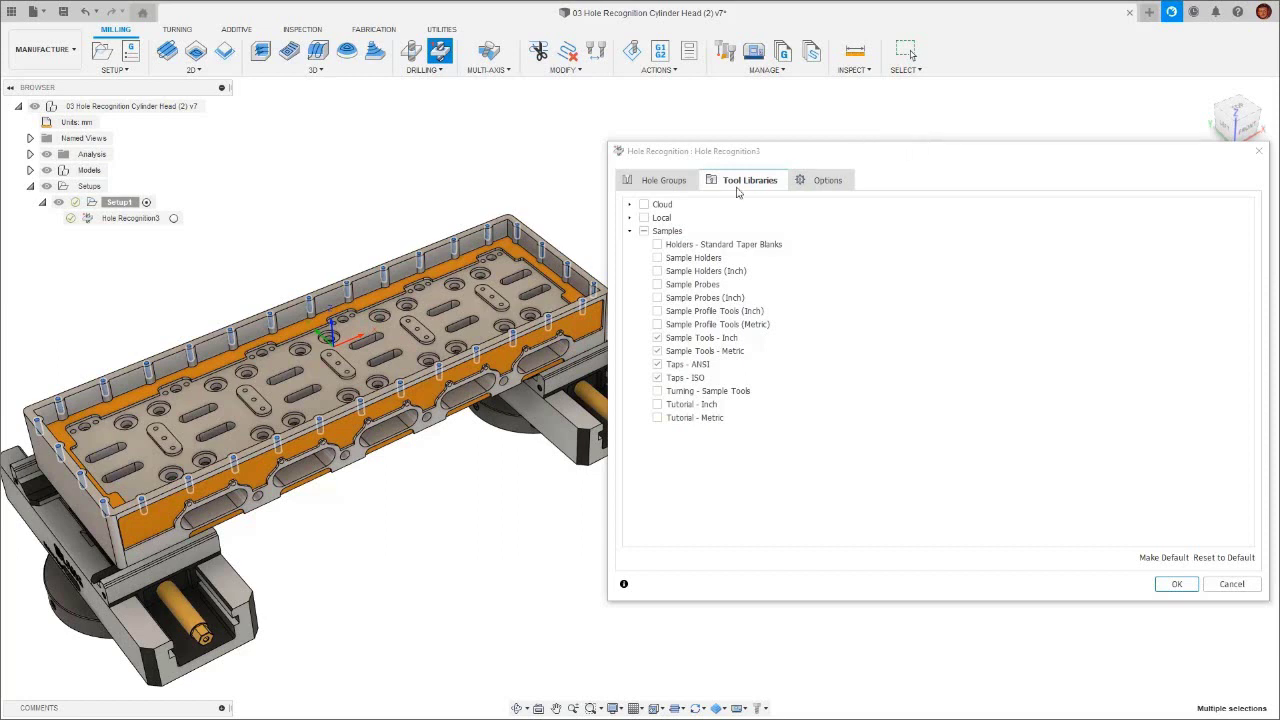
# Toggle the Samples tool libraries on and off, then expand the Local libraries.
pyautogui.click(644, 232)
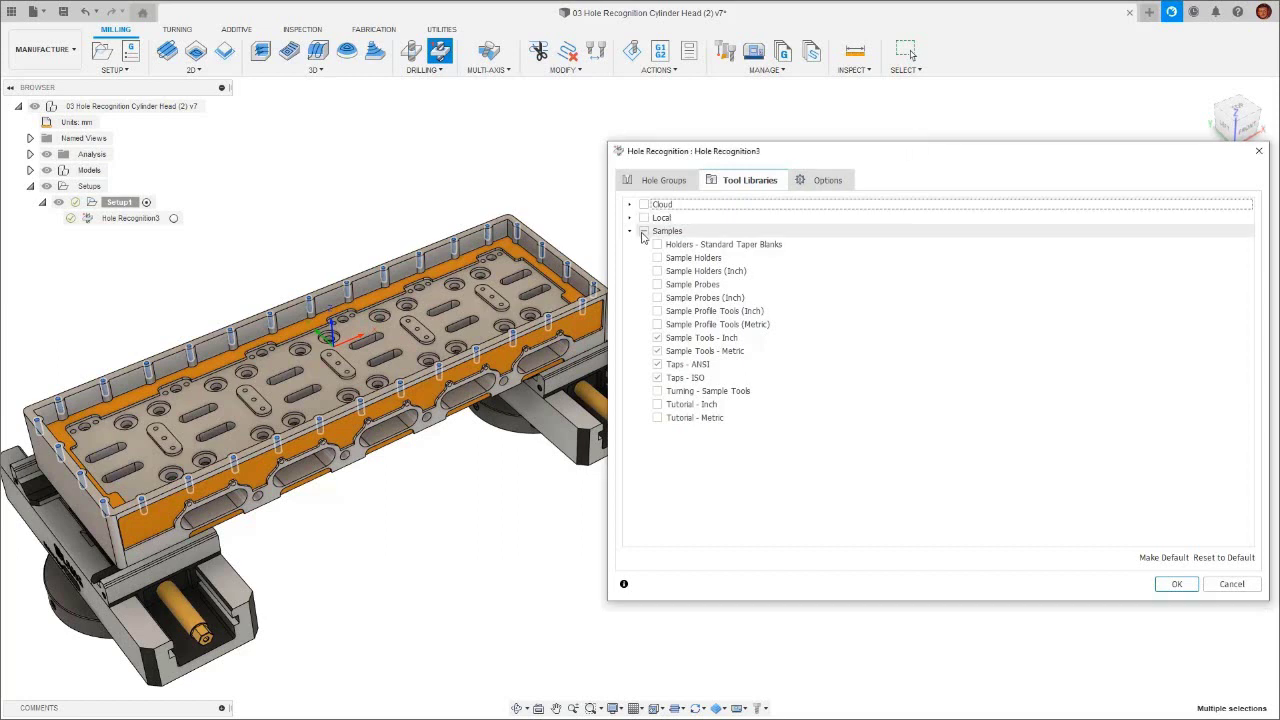
pyautogui.click(644, 231)
pyautogui.click(629, 217)
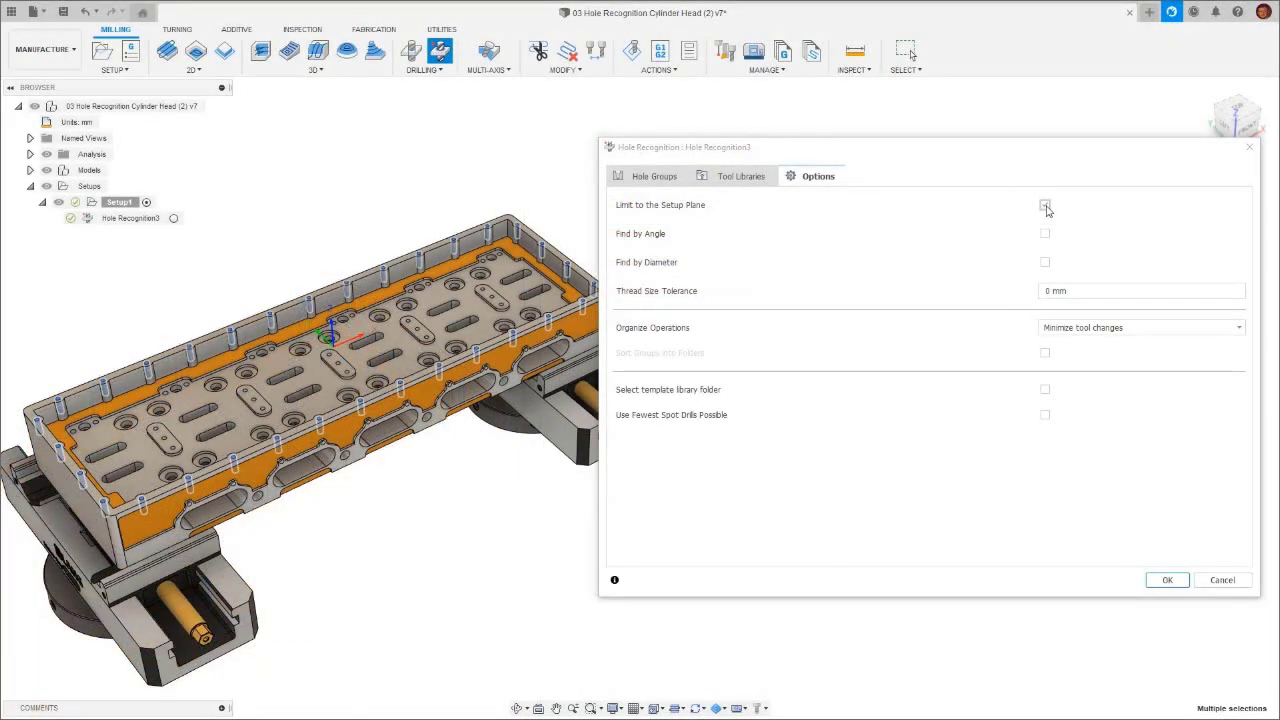
# Uncheck Limit to the Setup Plane in the hole recognition options.
pyautogui.click(1045, 206)
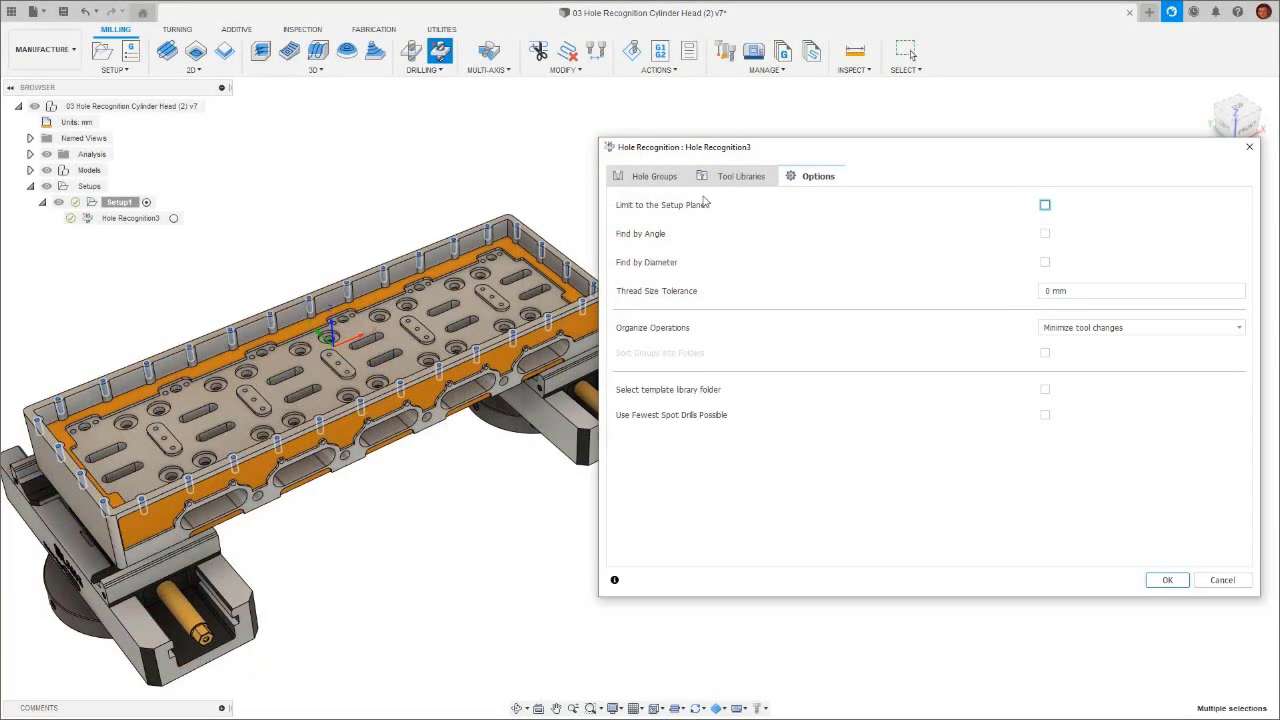
# Preview the newly recognized 90 deg side hole groups 7 through 11.
pyautogui.click(672, 182)
pyautogui.click(681, 371)
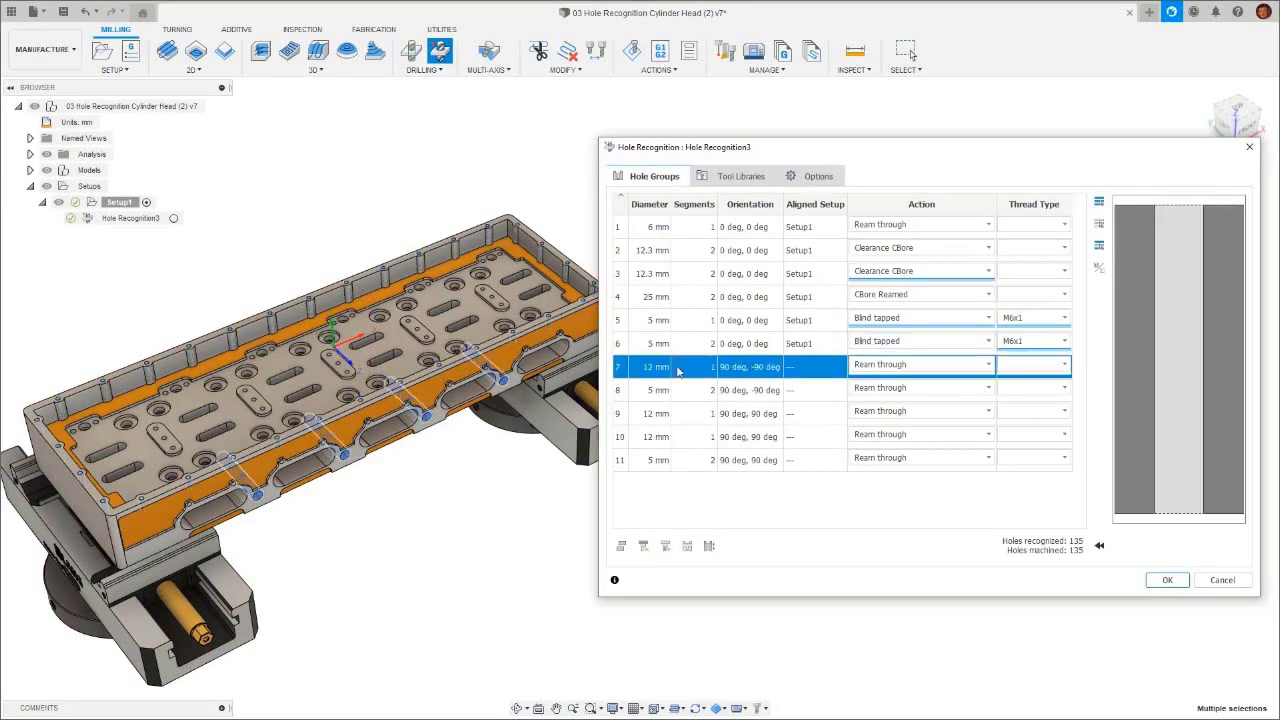
pyautogui.click(680, 390)
pyautogui.click(680, 413)
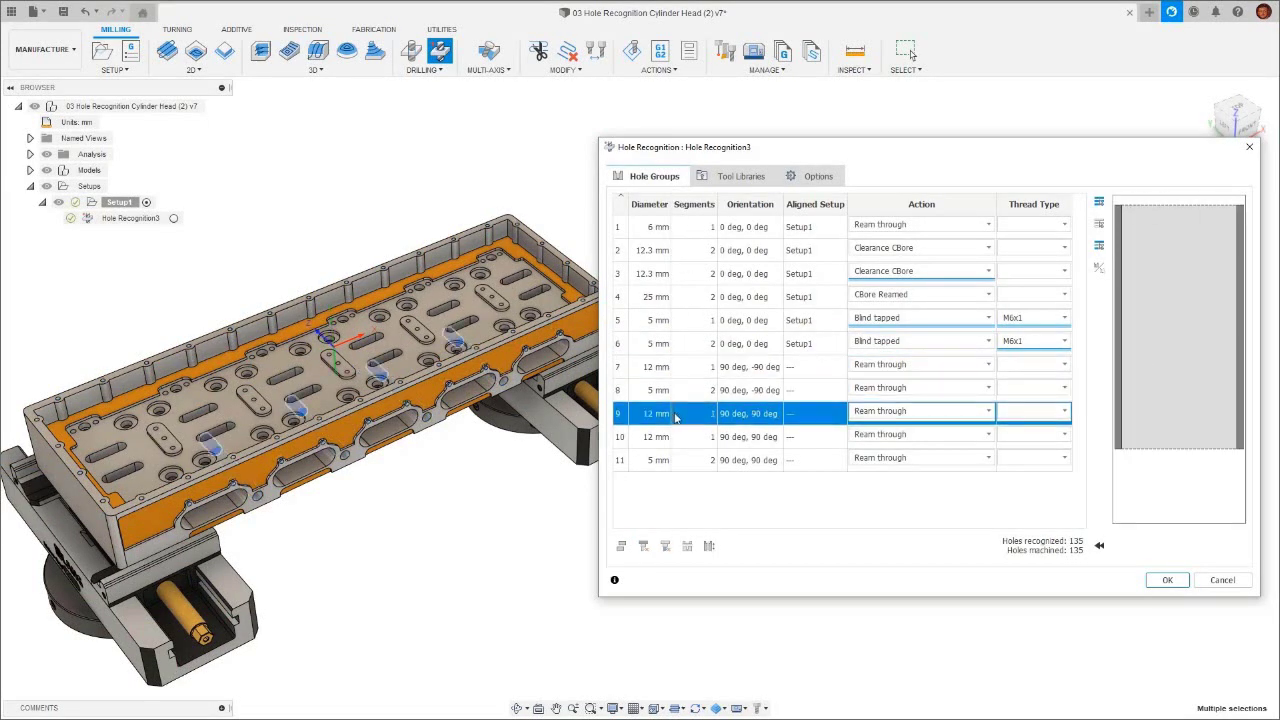
pyautogui.click(682, 438)
pyautogui.click(680, 460)
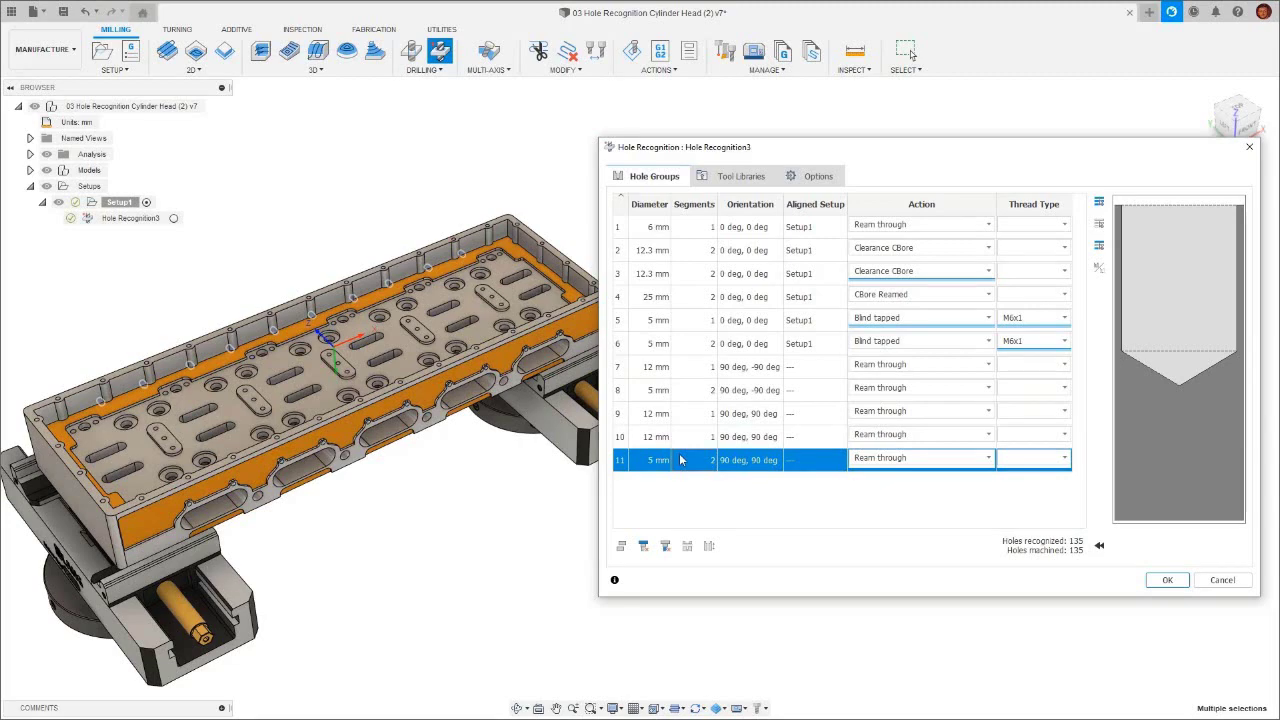
pyautogui.click(818, 176)
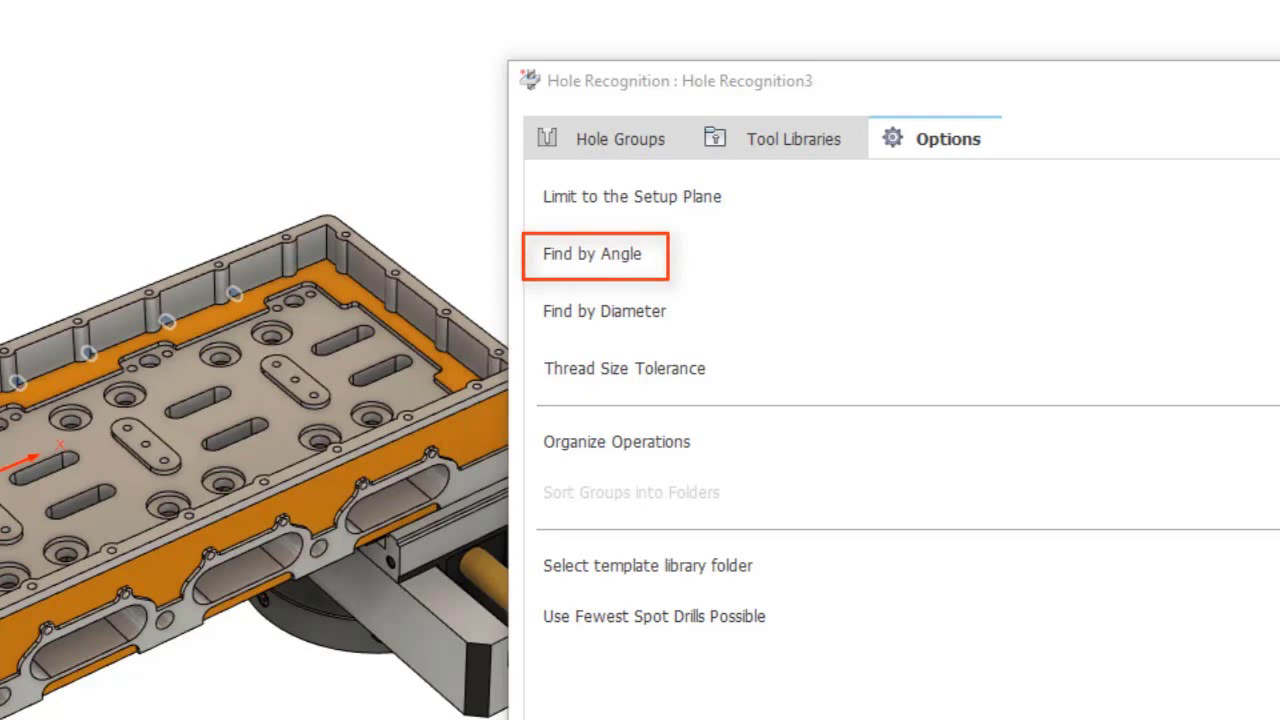
# Preview angle-found hole groups 7 through 11, then return to the recognition options.
pyautogui.click(1045, 234)
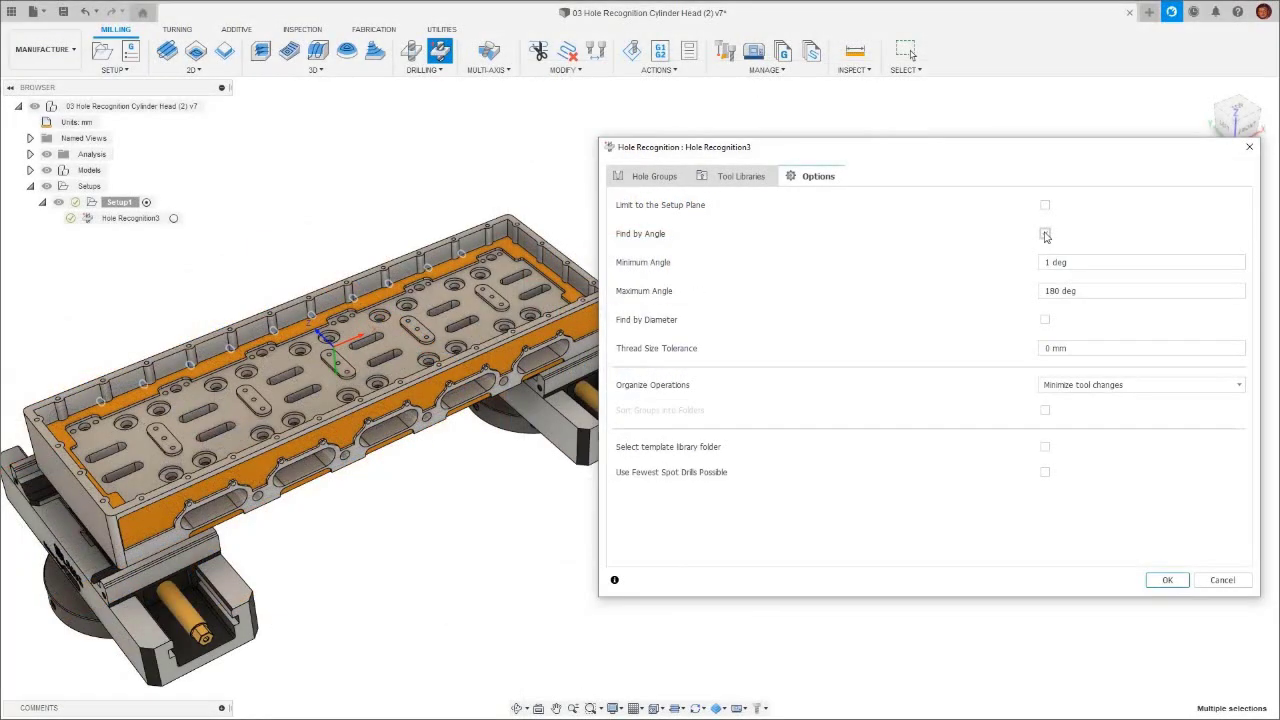
pyautogui.click(1045, 234)
pyautogui.click(656, 184)
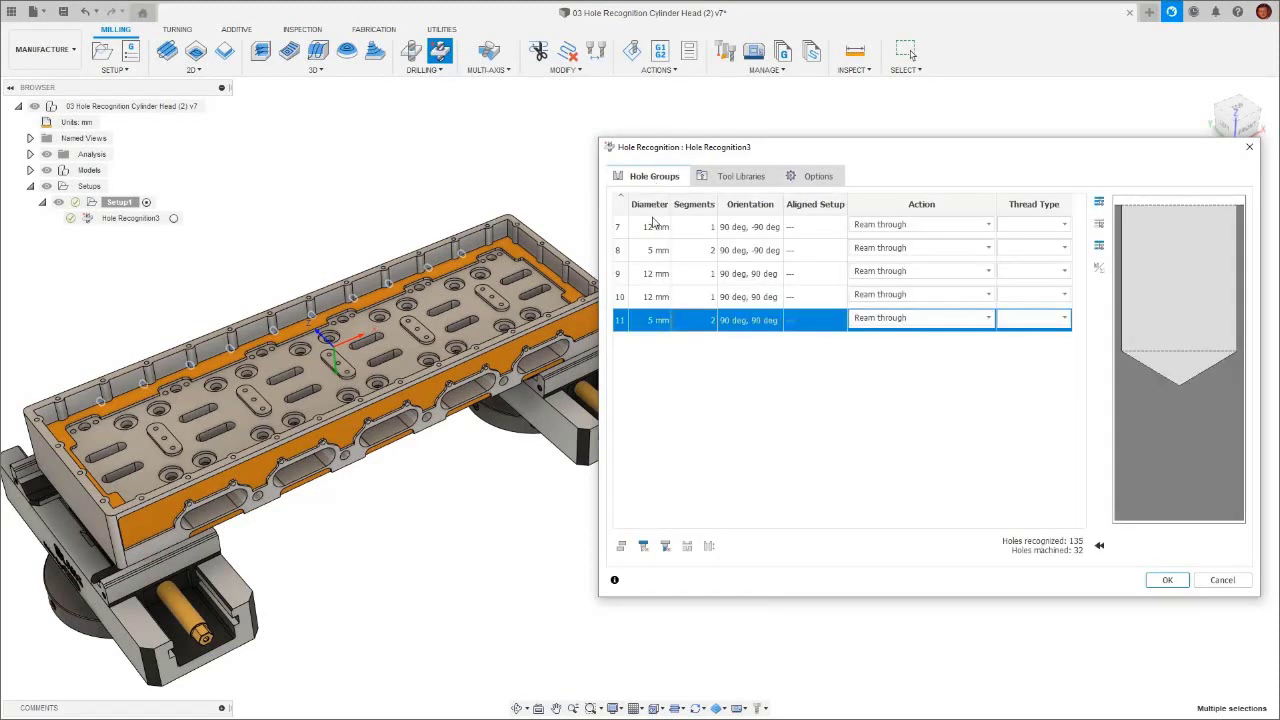
pyautogui.click(655, 226)
pyautogui.click(659, 250)
pyautogui.click(667, 273)
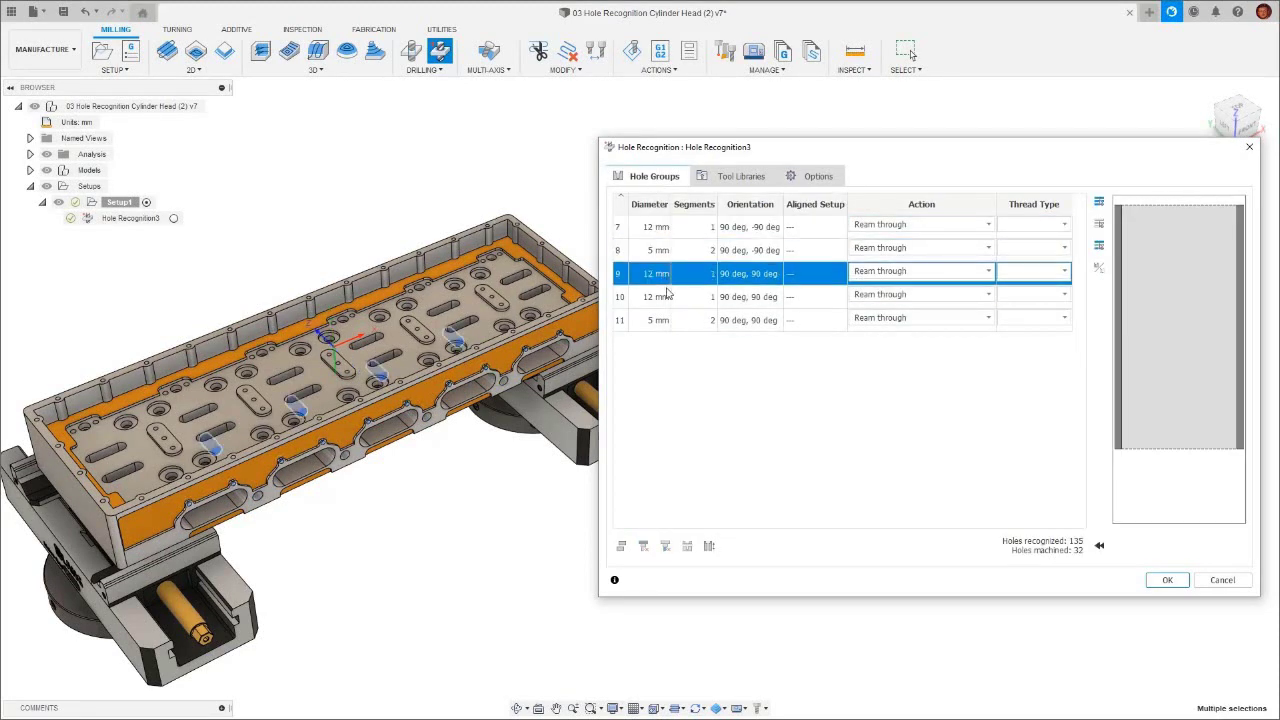
pyautogui.click(670, 297)
pyautogui.click(671, 318)
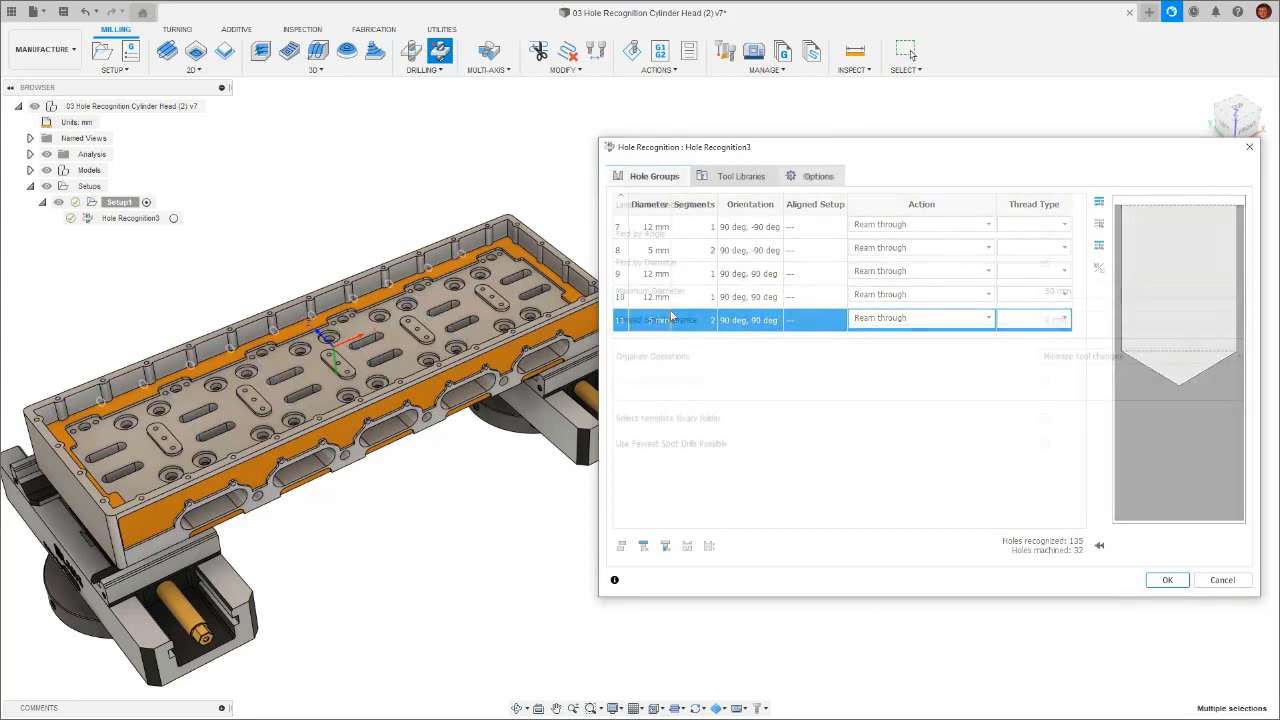
pyautogui.click(818, 176)
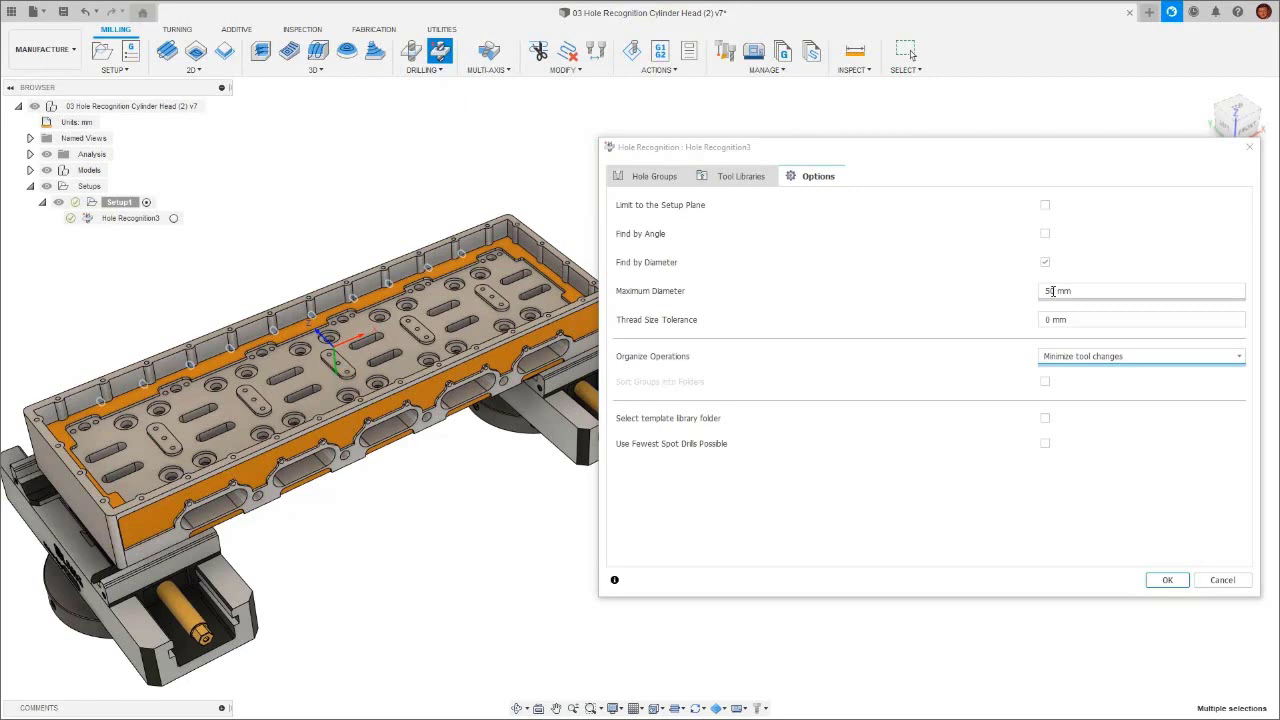
# Set Maximum Diameter to 100 mm and organize operations by group size.
pyautogui.doubleClick(1052, 291)
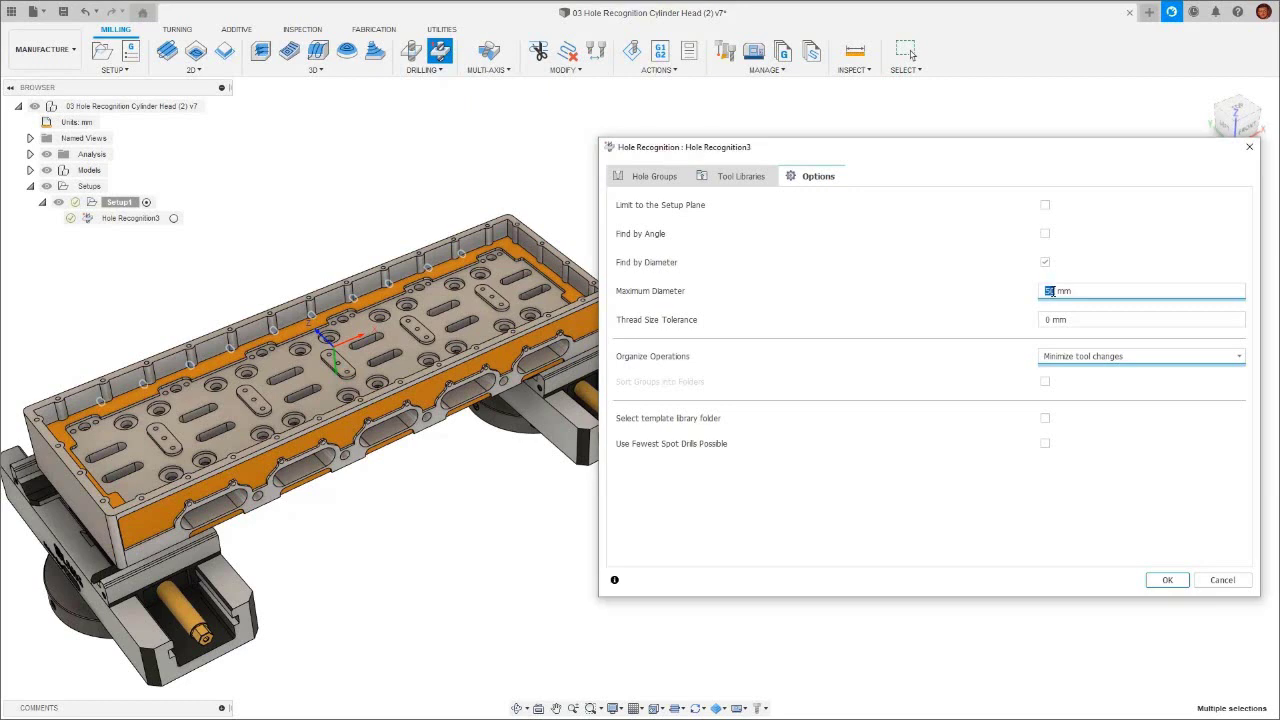
pyautogui.write('100')
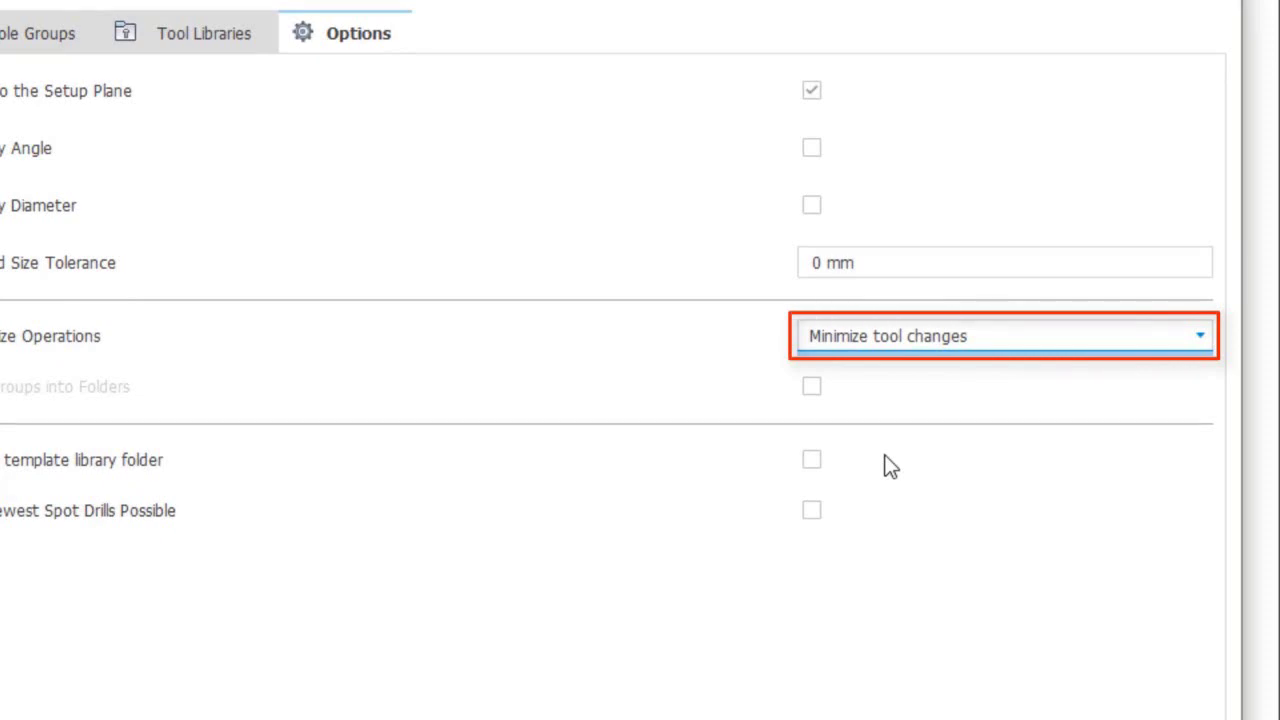
pyautogui.click(908, 352)
pyautogui.click(909, 388)
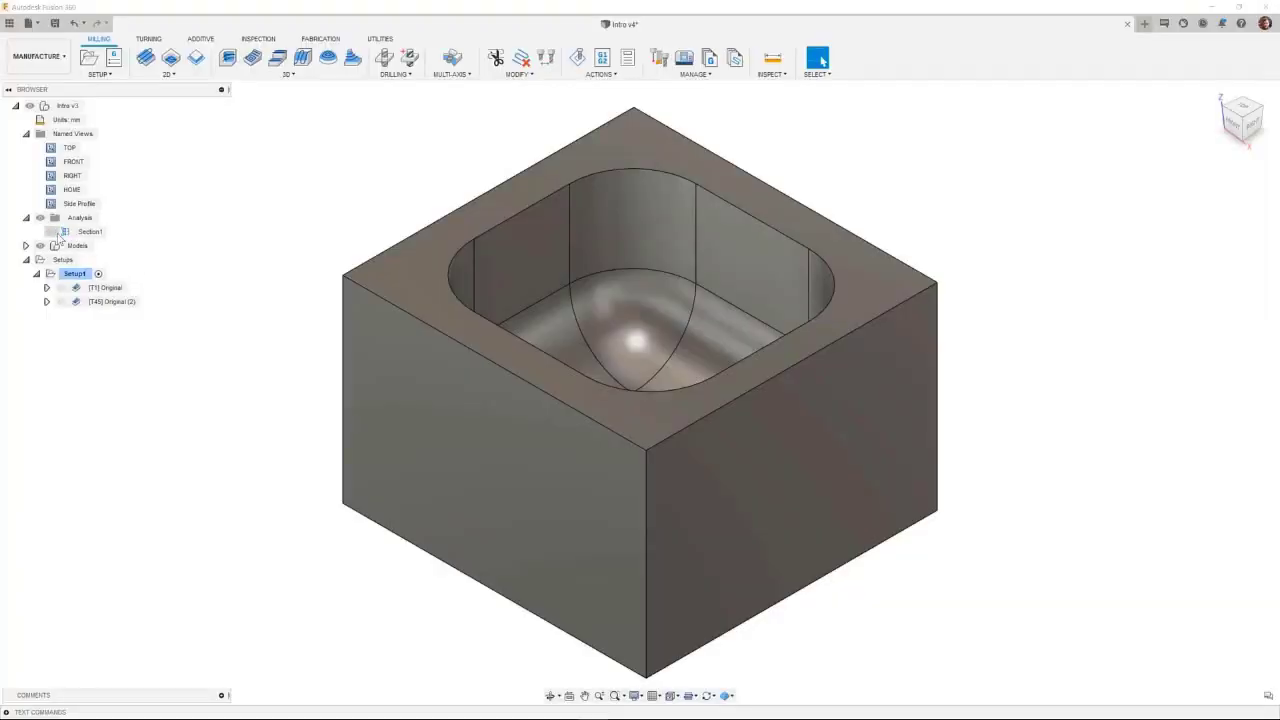
# Show Section1 in the Side Profile view and simulate Setup1 from a collision point.
pyautogui.click(50, 232)
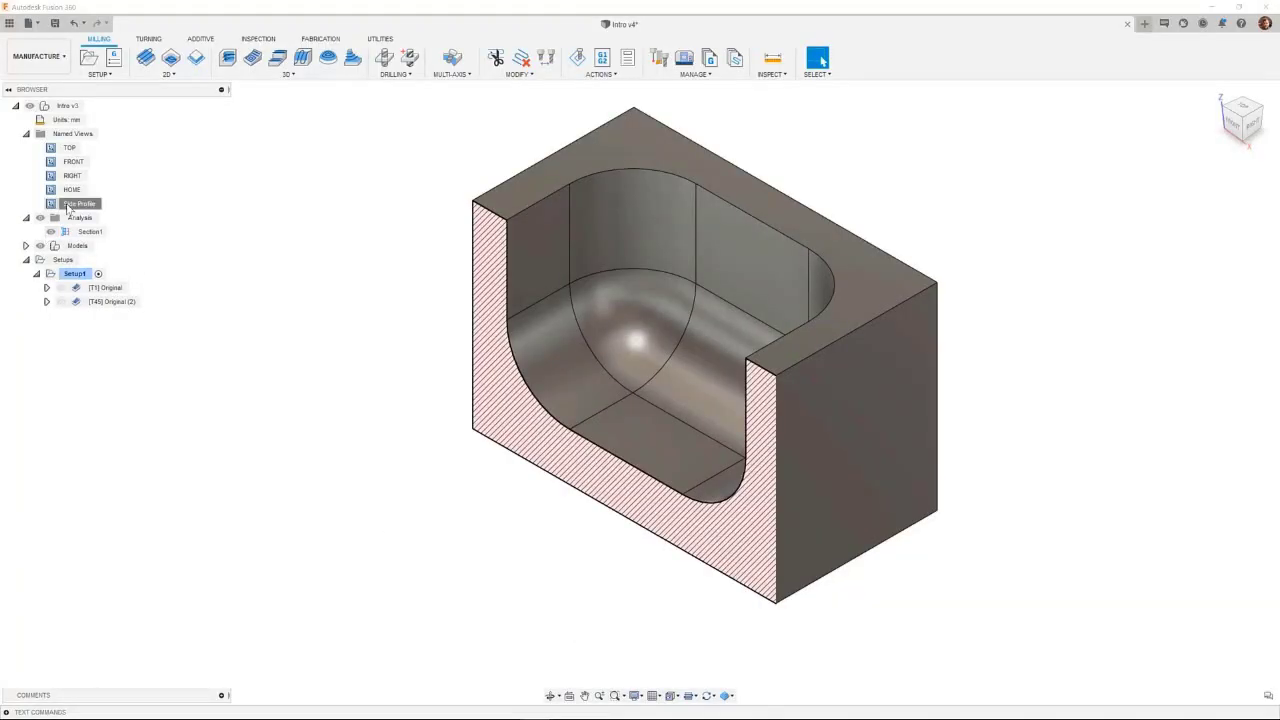
pyautogui.doubleClick(78, 203)
pyautogui.rightClick(72, 274)
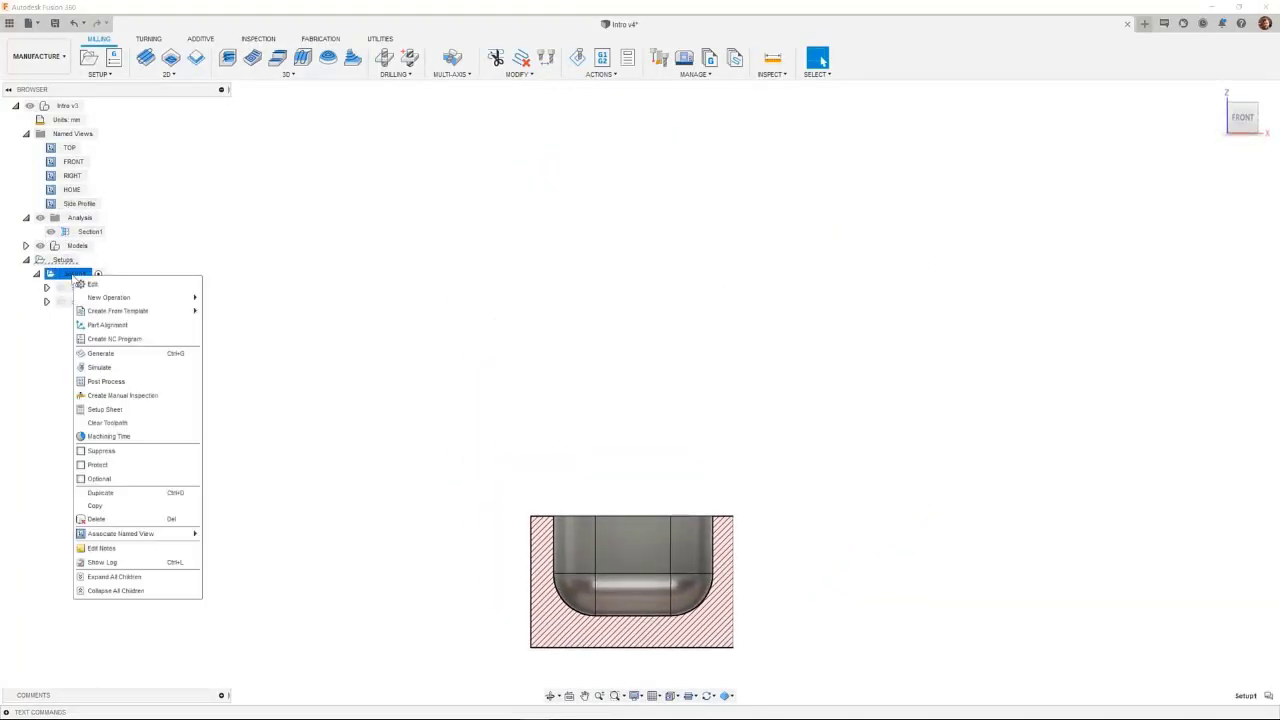
pyautogui.click(104, 368)
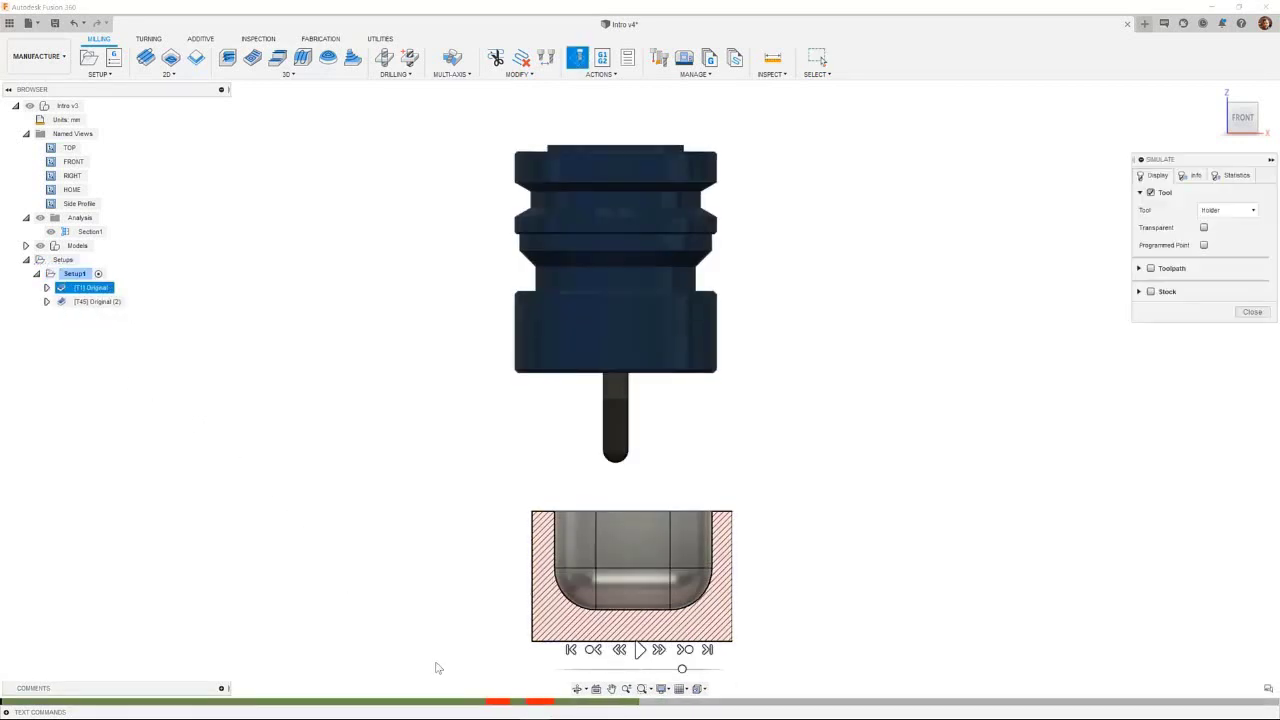
pyautogui.click(484, 703)
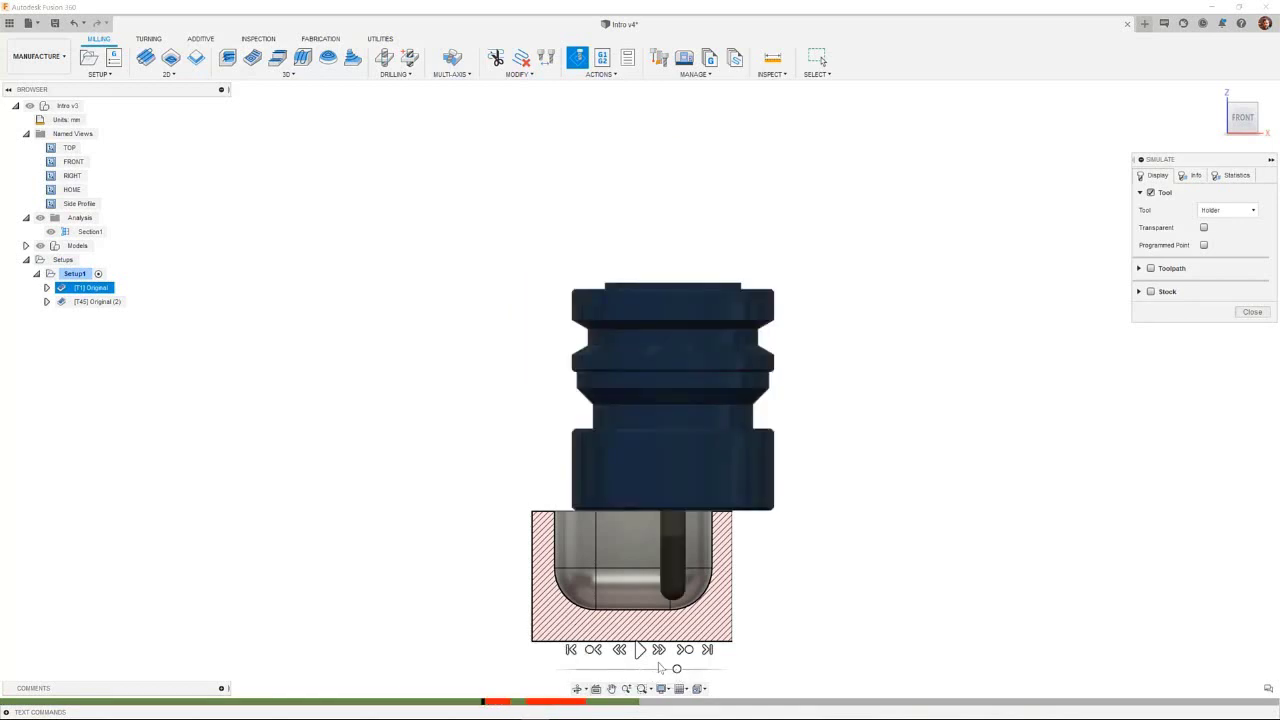
pyautogui.click(641, 651)
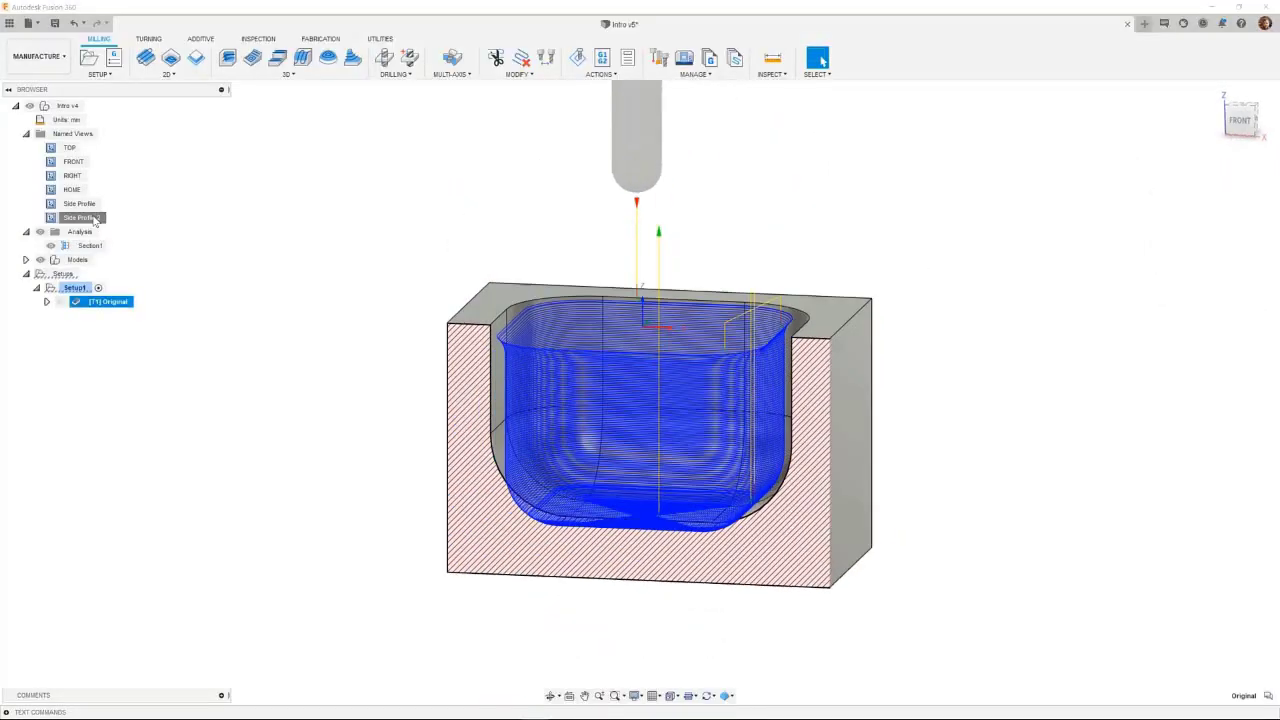
# Simulate the Original toolpath from Side Profile 2 to inspect the holder collision.
pyautogui.doubleClick(90, 218)
pyautogui.rightClick(112, 302)
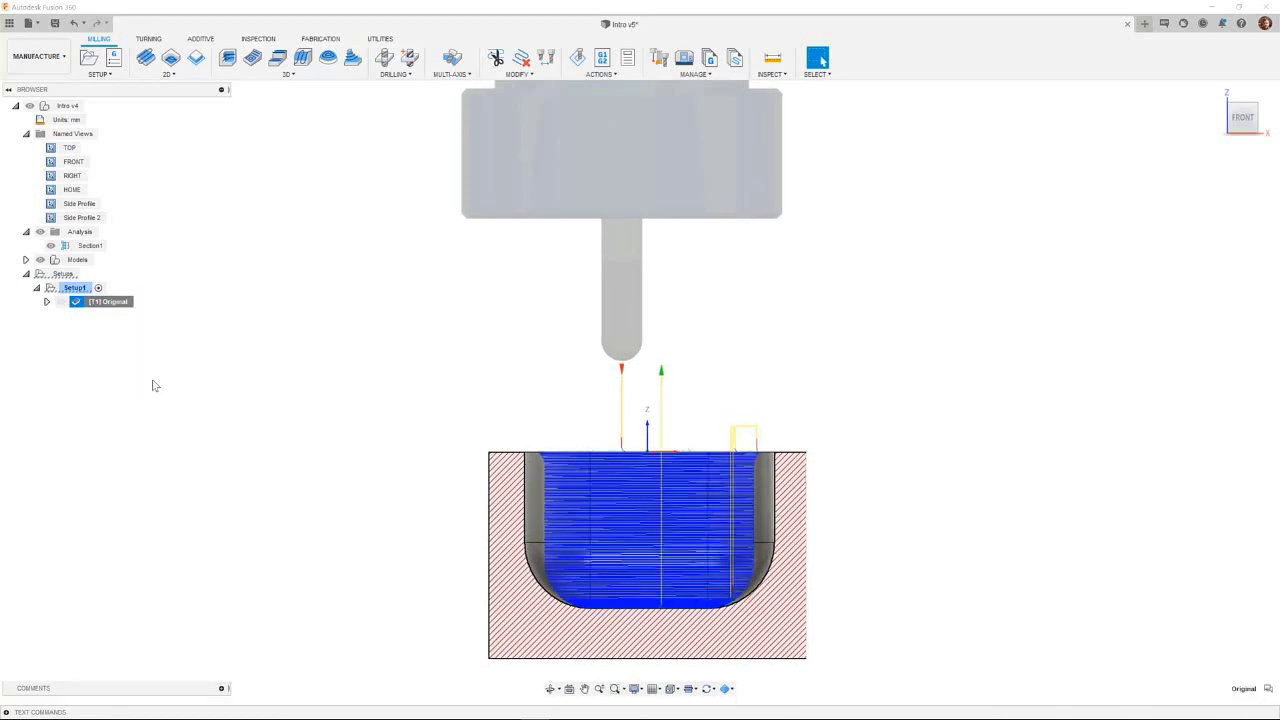
pyautogui.click(155, 386)
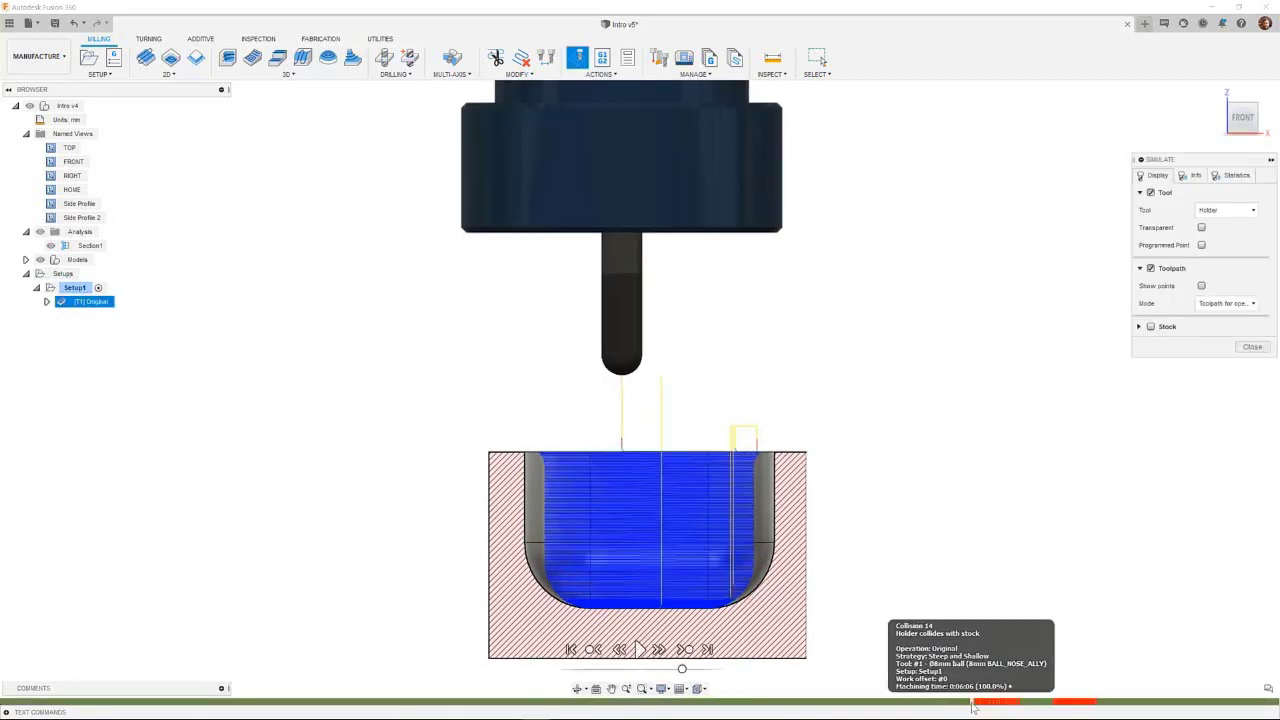
pyautogui.click(970, 702)
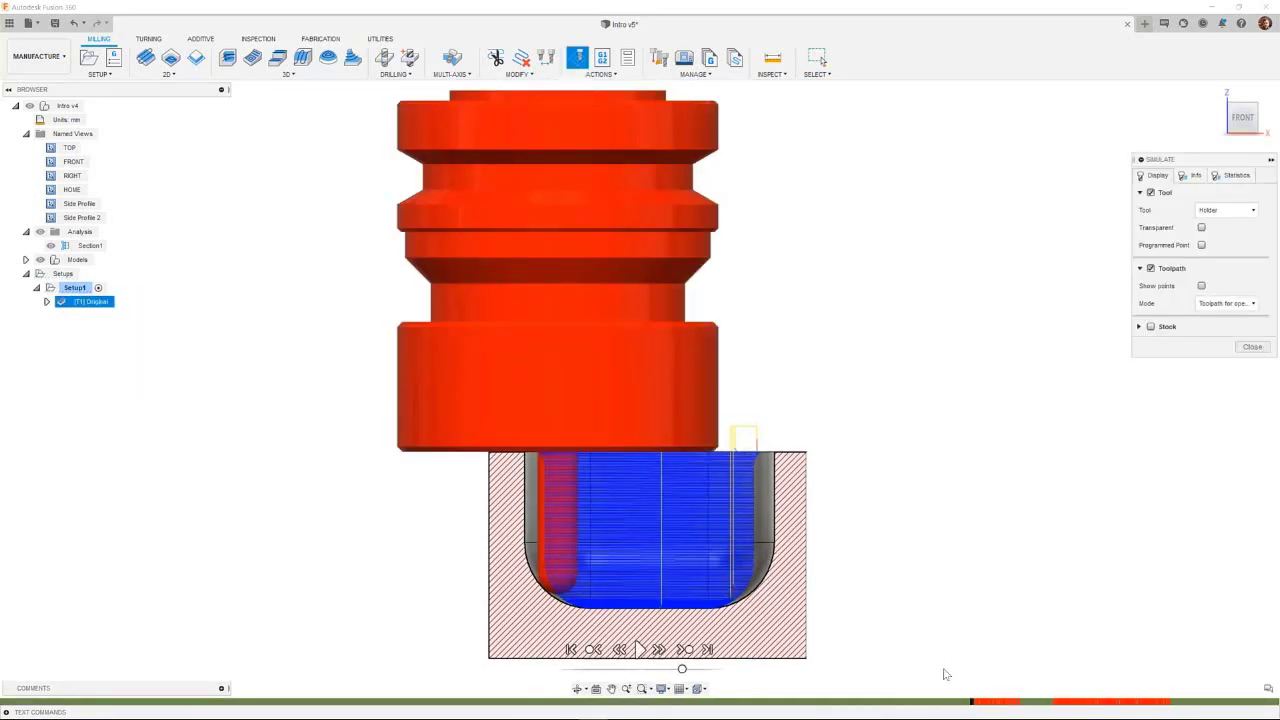
pyautogui.click(1252, 348)
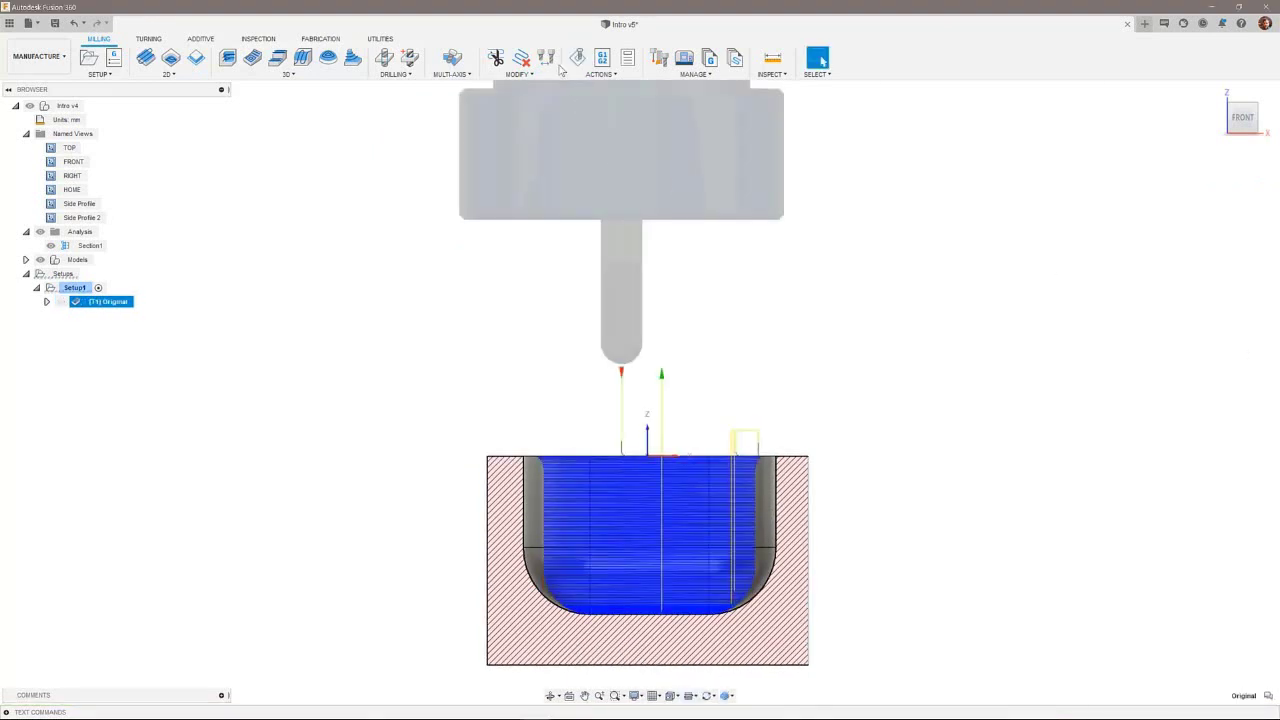
# Change the Original toolpath's tool to tool 2, the Ø8mm L25mm ball mill.
pyautogui.click(547, 58)
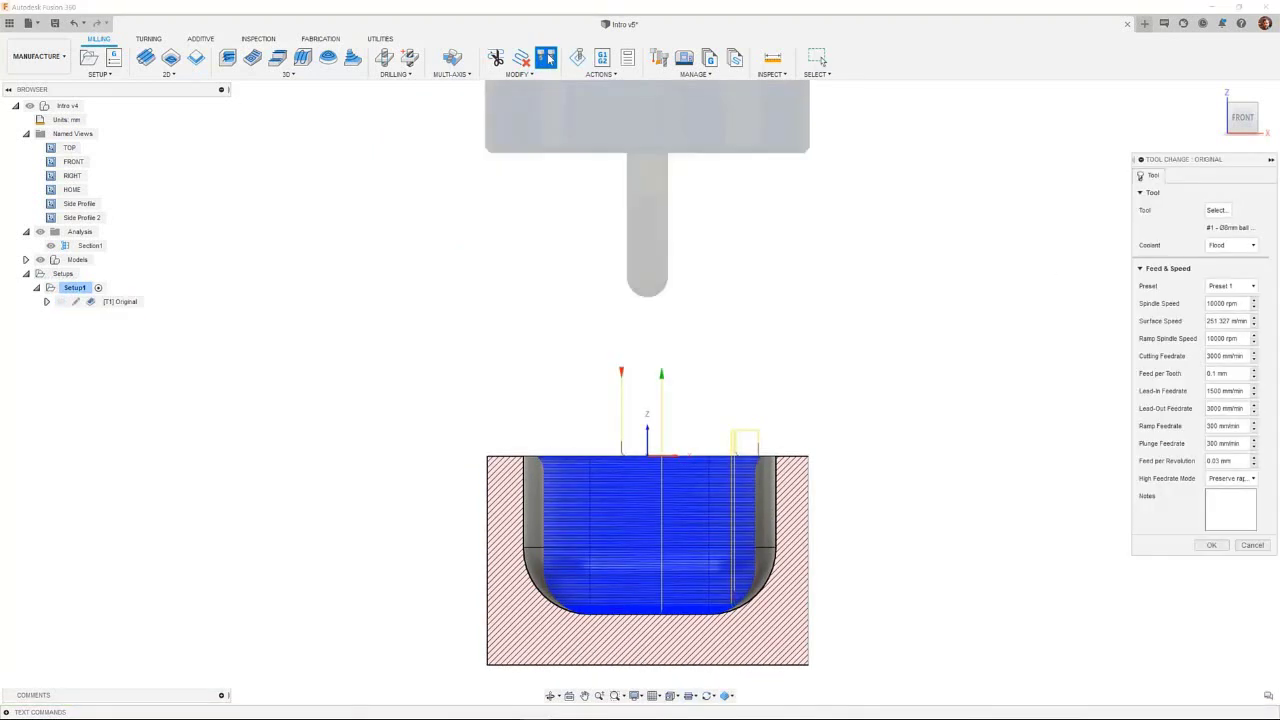
pyautogui.click(1221, 208)
pyautogui.click(597, 192)
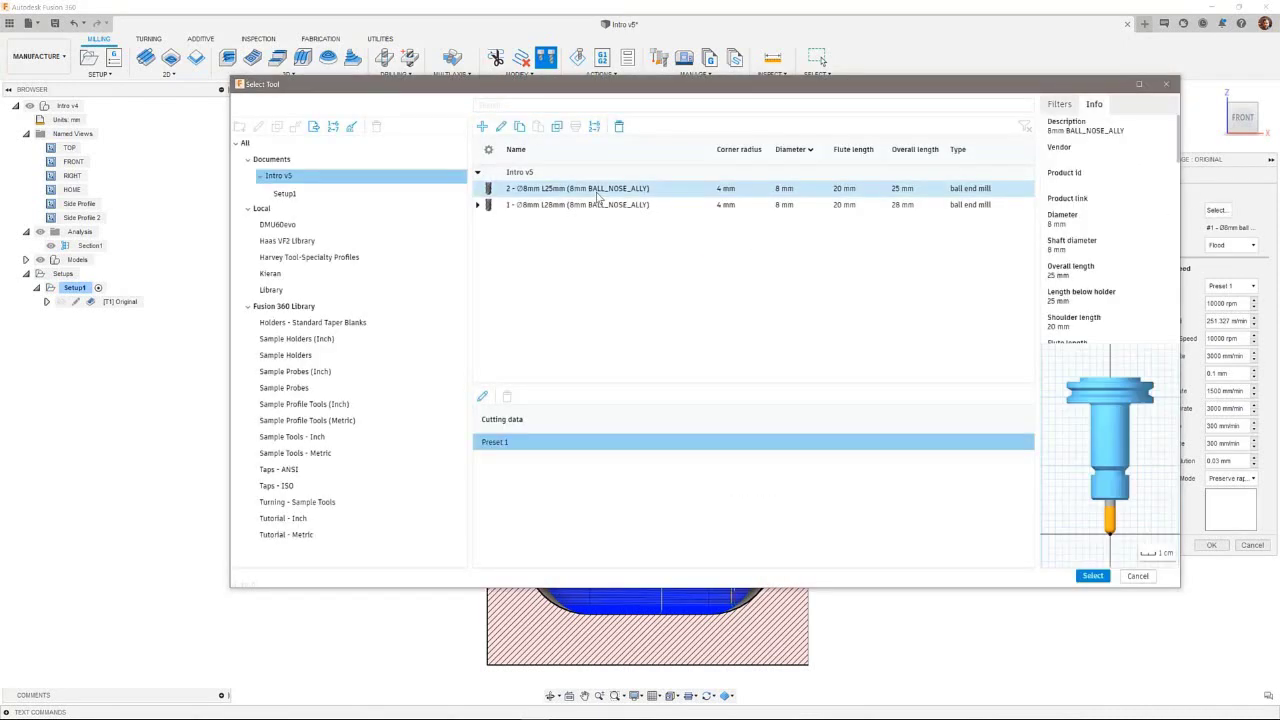
pyautogui.click(1092, 576)
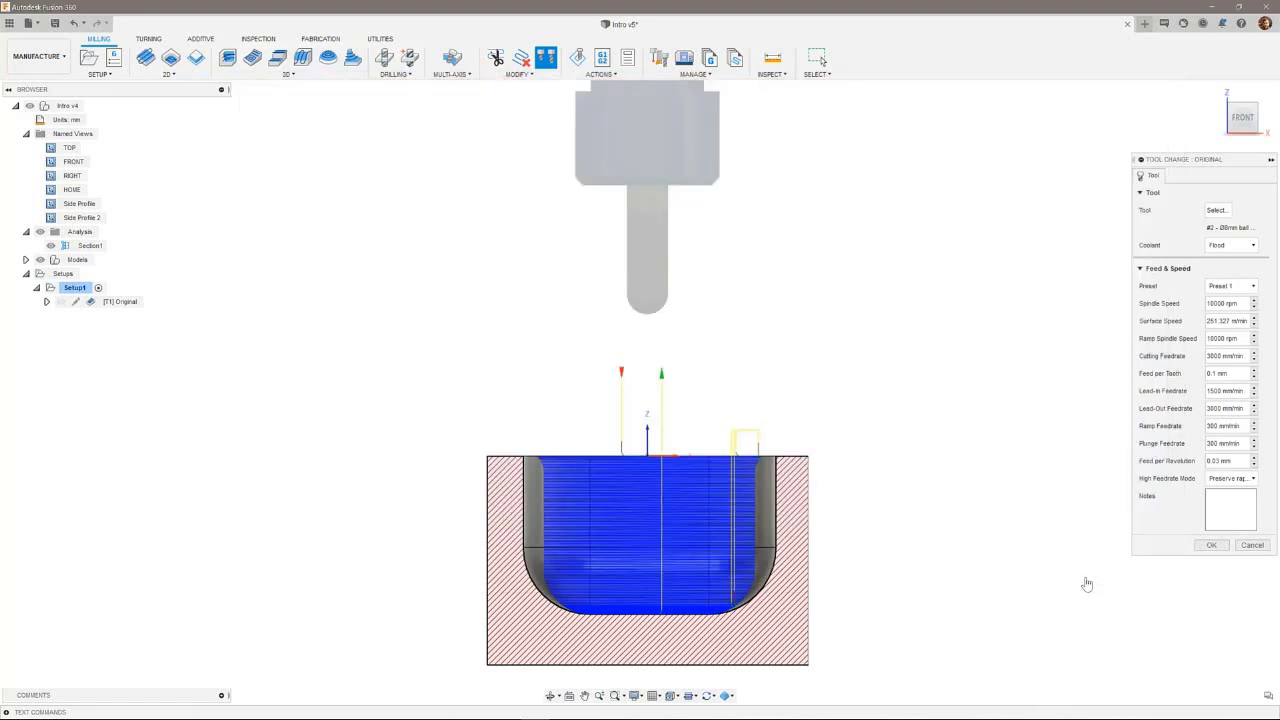
pyautogui.click(1212, 547)
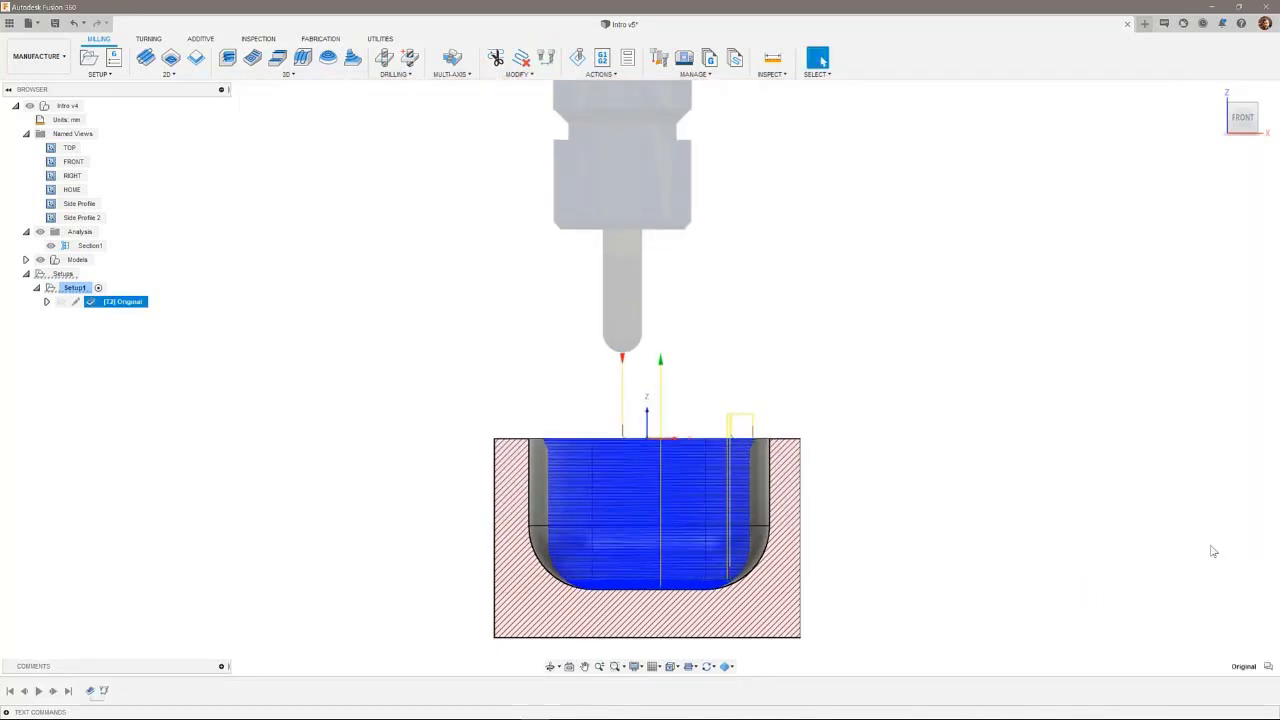
# Simulate the [T2] Original toolpath to check the remaining holder collision.
pyautogui.rightClick(129, 315)
pyautogui.click(163, 382)
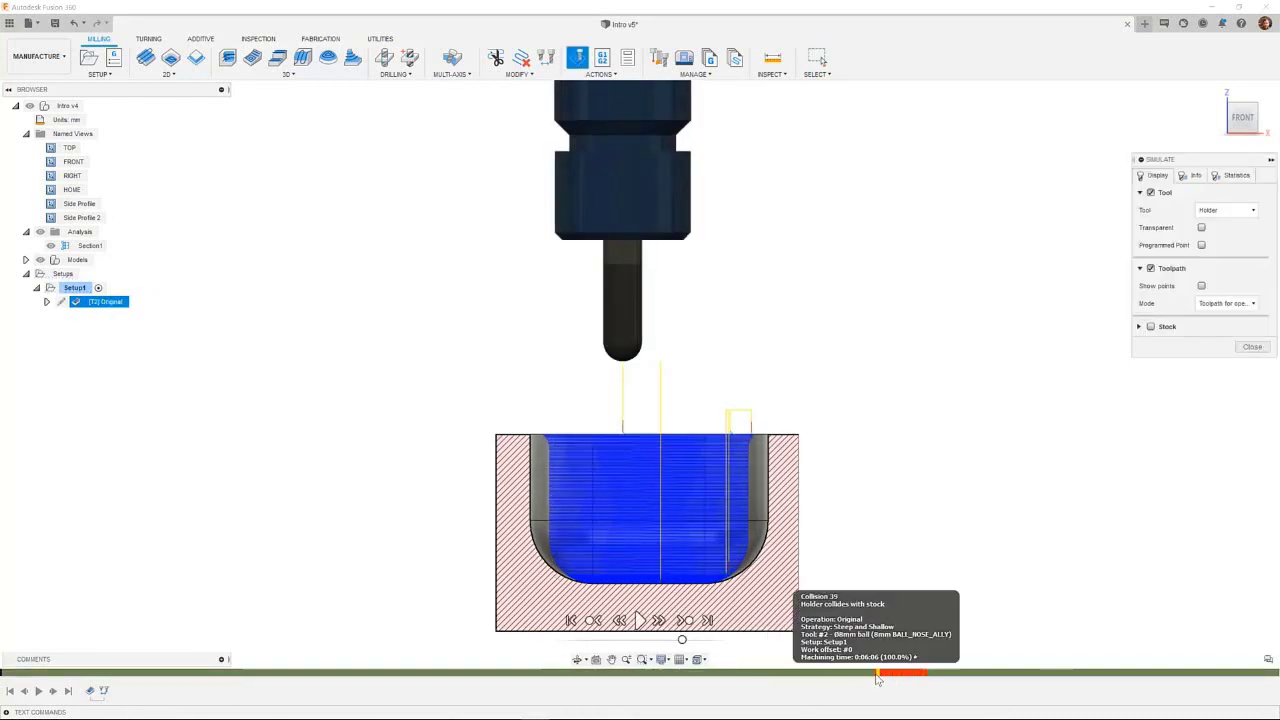
pyautogui.click(876, 676)
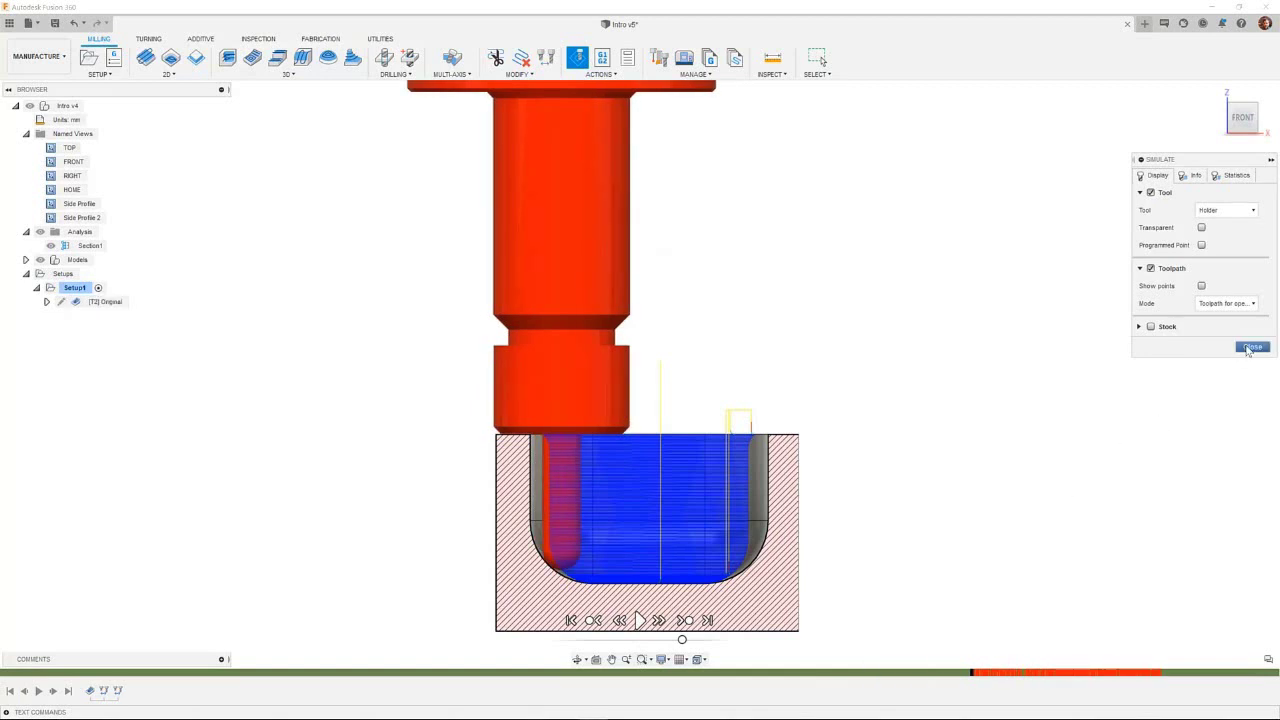
pyautogui.click(1252, 346)
# Switch the Original toolpath to the Ø8mm L32mm ball-nose tool and replay its simulation.
pyautogui.click(548, 58)
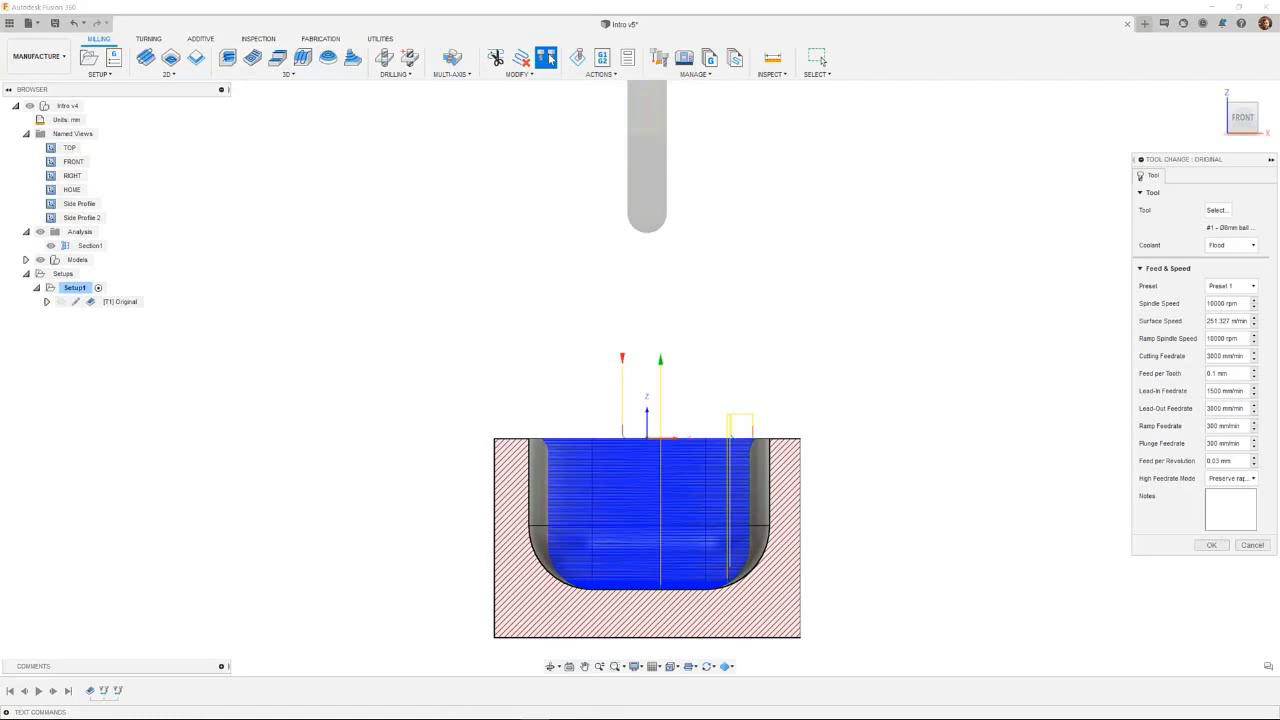
pyautogui.click(1216, 210)
pyautogui.click(600, 224)
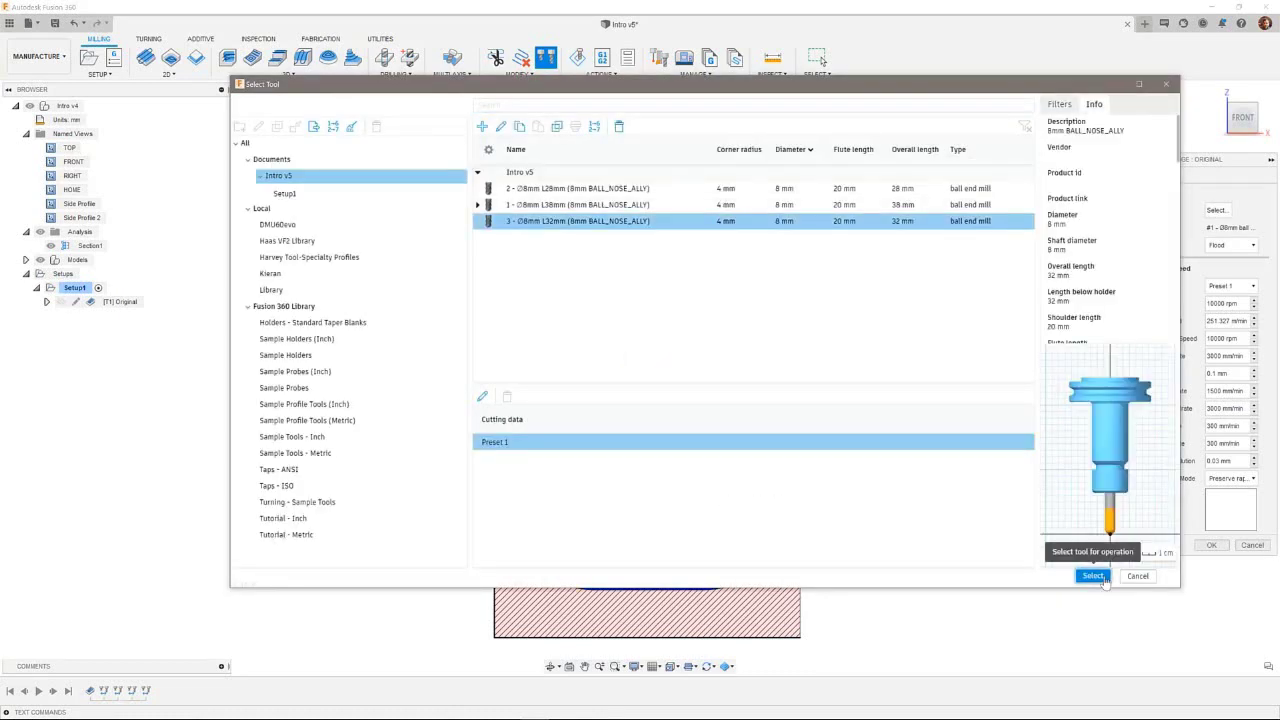
pyautogui.click(1088, 570)
pyautogui.click(1211, 545)
pyautogui.hotkey('alt', 's')
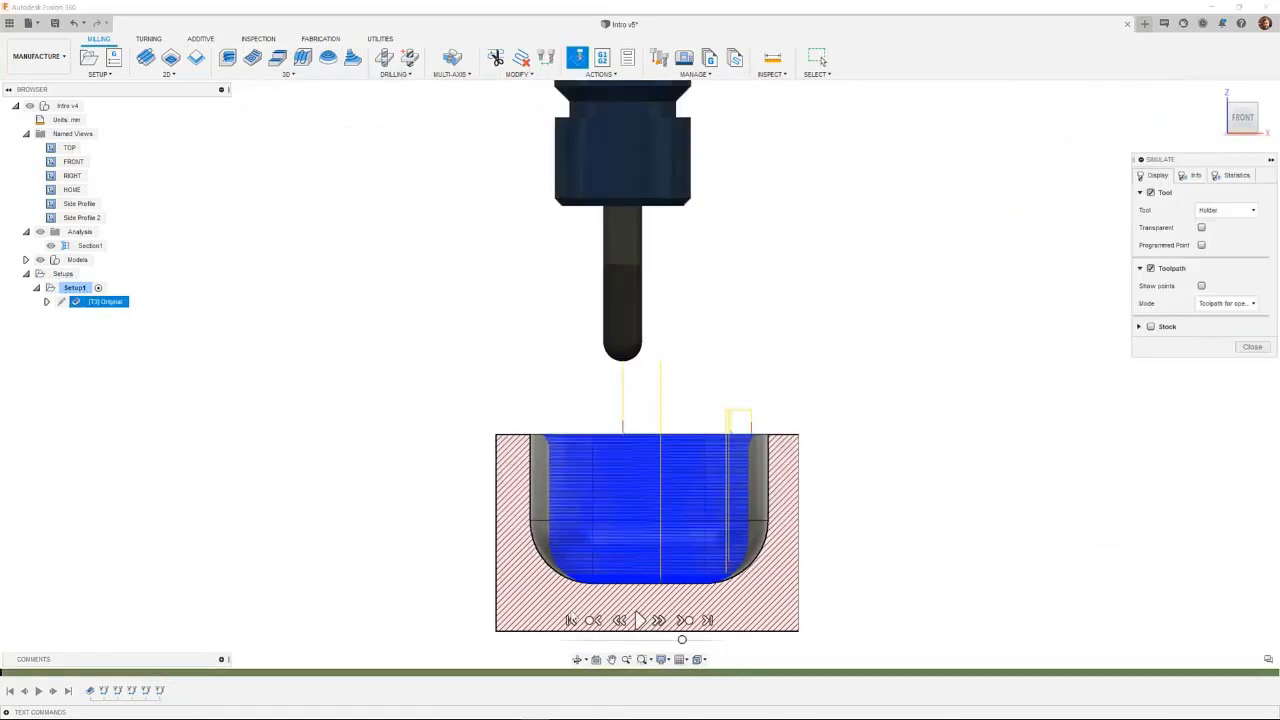
pyautogui.click(639, 620)
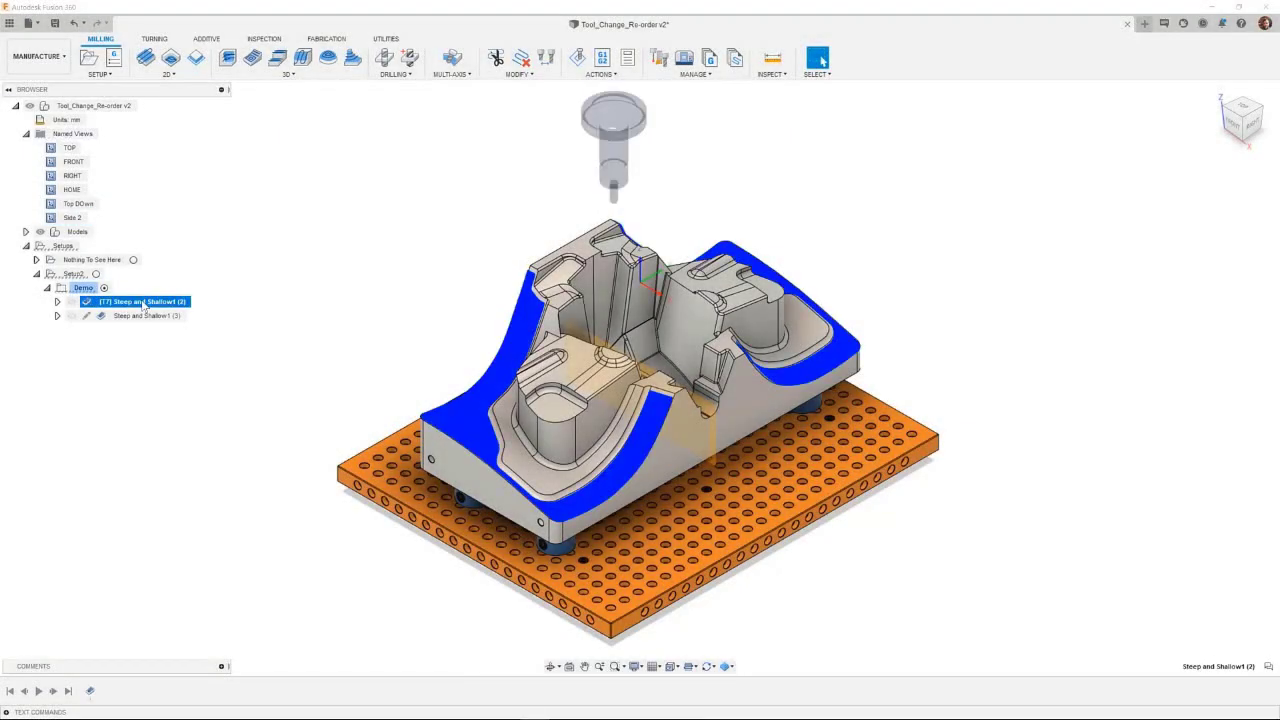
# Check the Top Down and Side 2 views, then simulate Steep and Shallow1 (2).
pyautogui.doubleClick(79, 204)
pyautogui.doubleClick(74, 218)
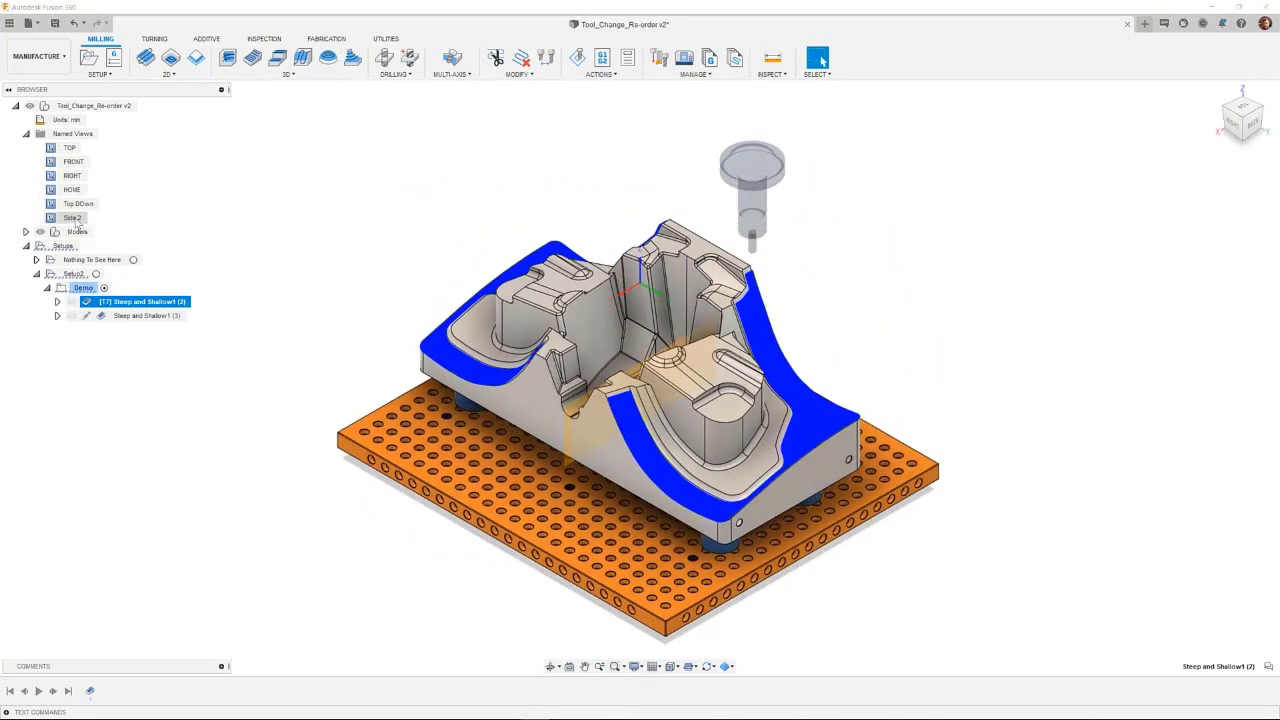
pyautogui.doubleClick(72, 191)
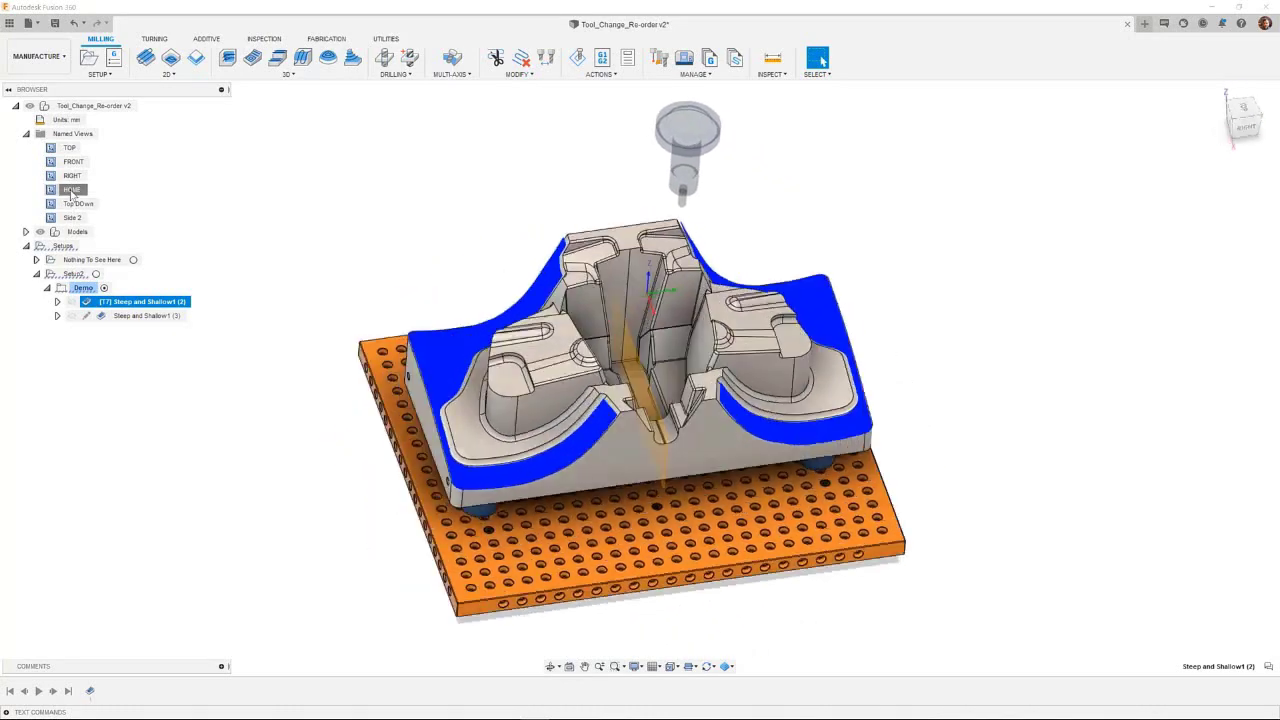
pyautogui.press('Escape')
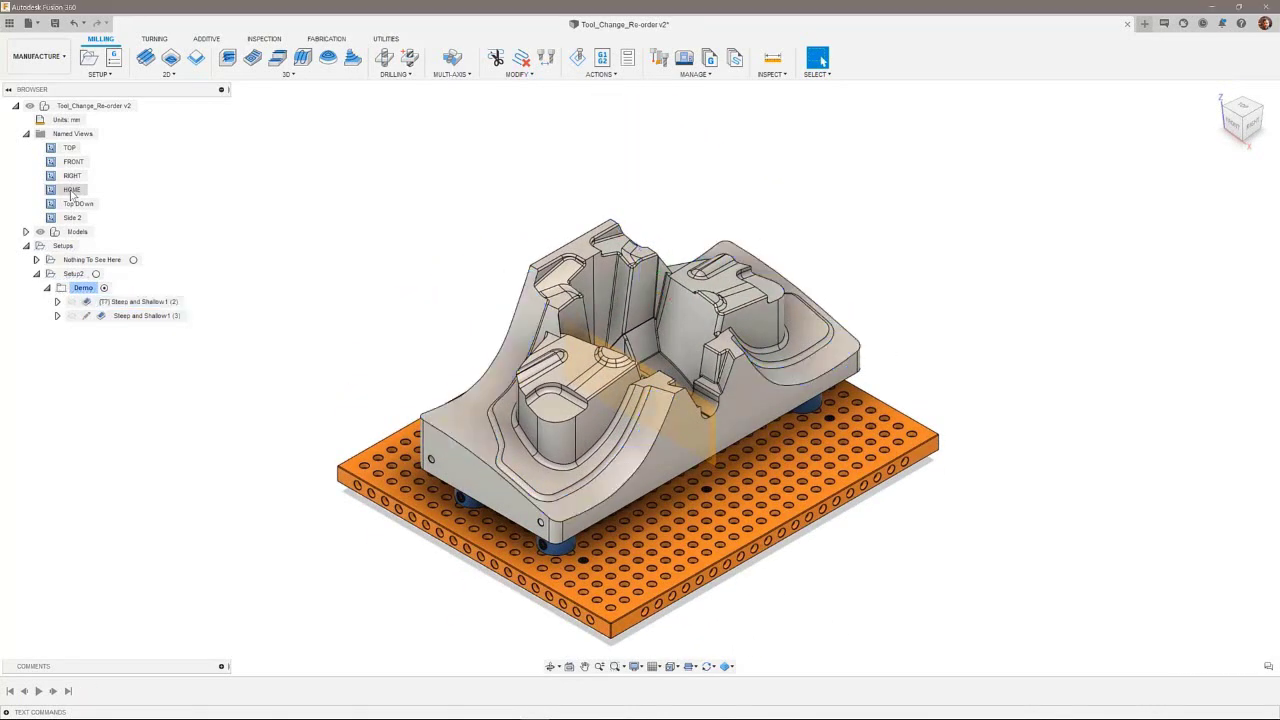
pyautogui.click(122, 301)
pyautogui.rightClick(120, 301)
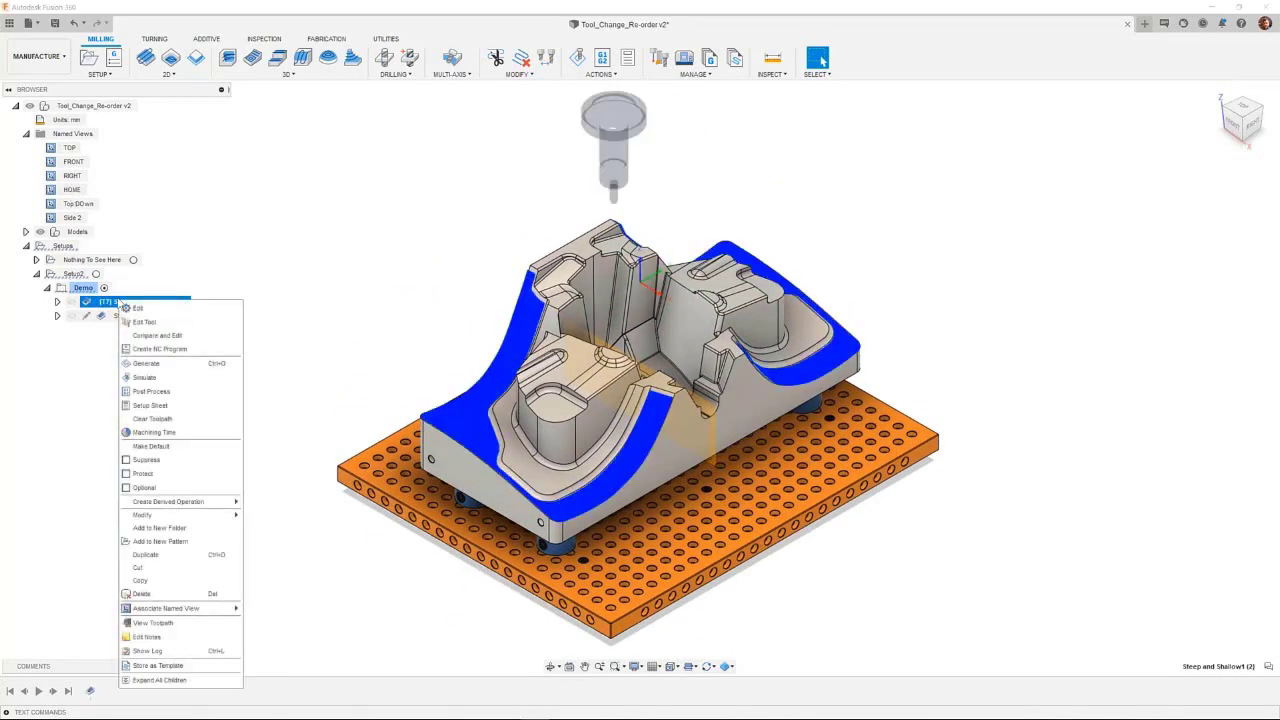
pyautogui.click(146, 377)
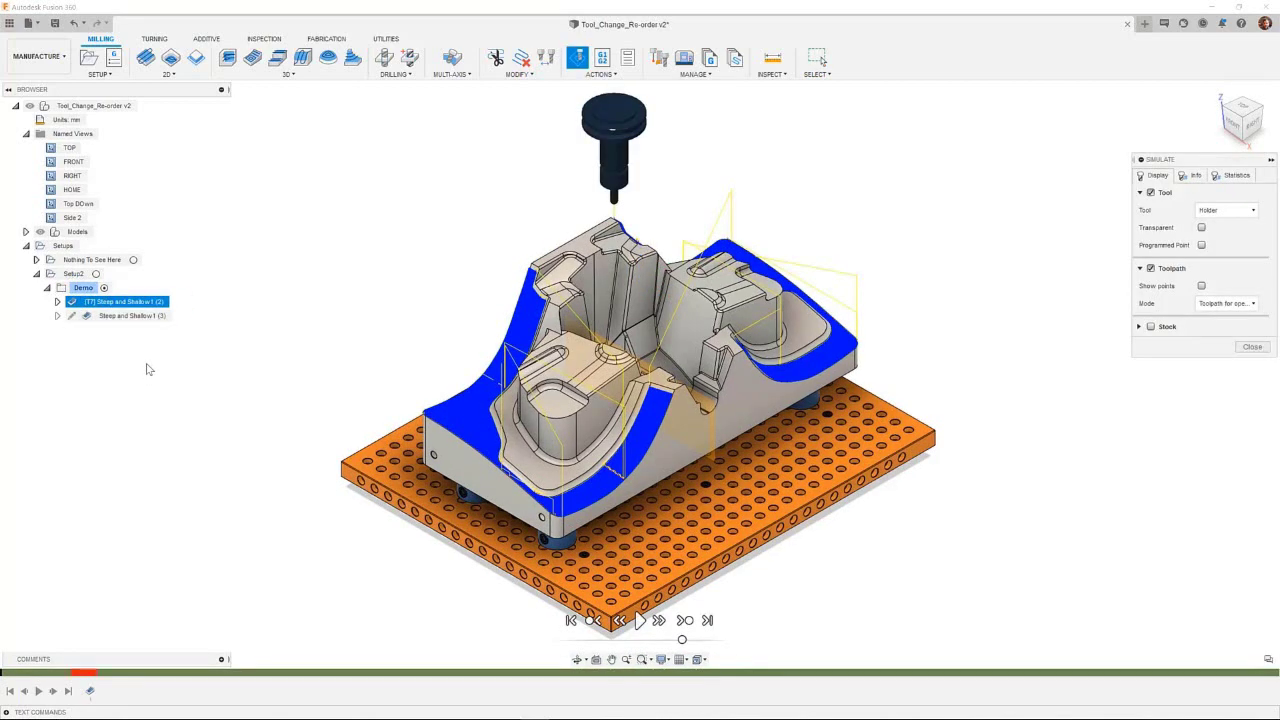
# Step through holder collisions 7, 330 and 626 in the simulation, then exit.
pyautogui.doubleClick(73, 217)
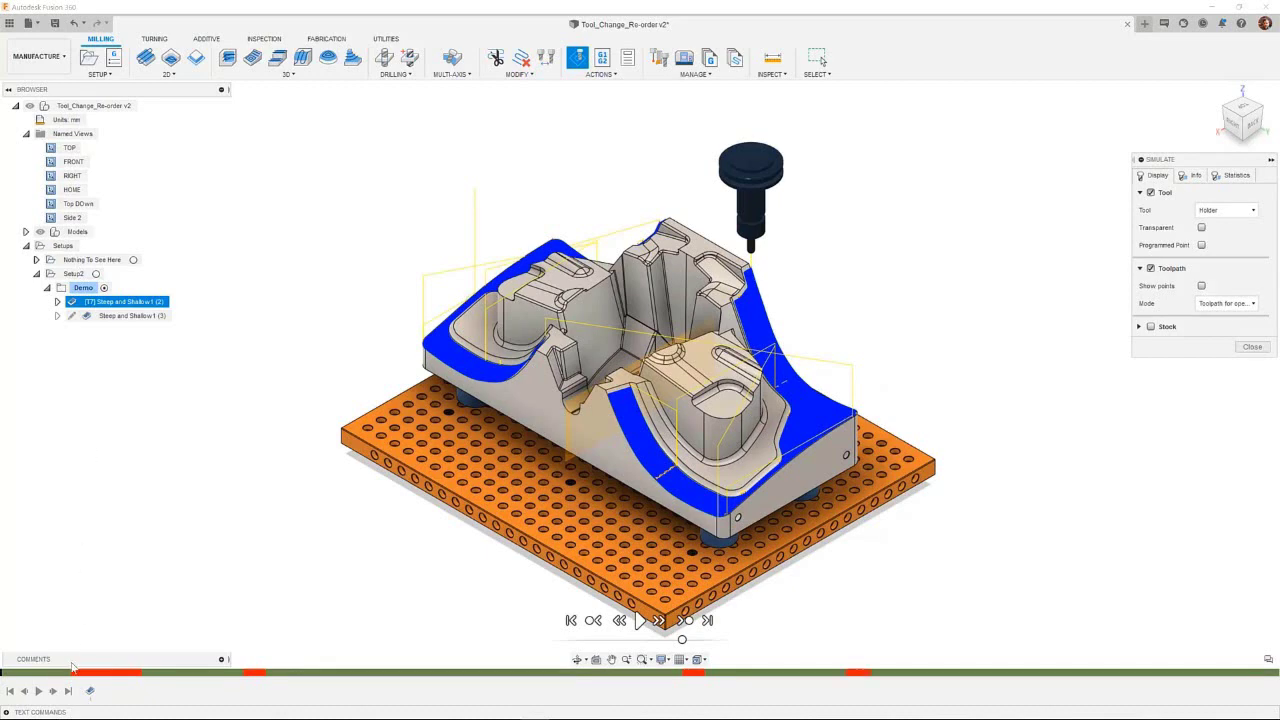
pyautogui.click(71, 672)
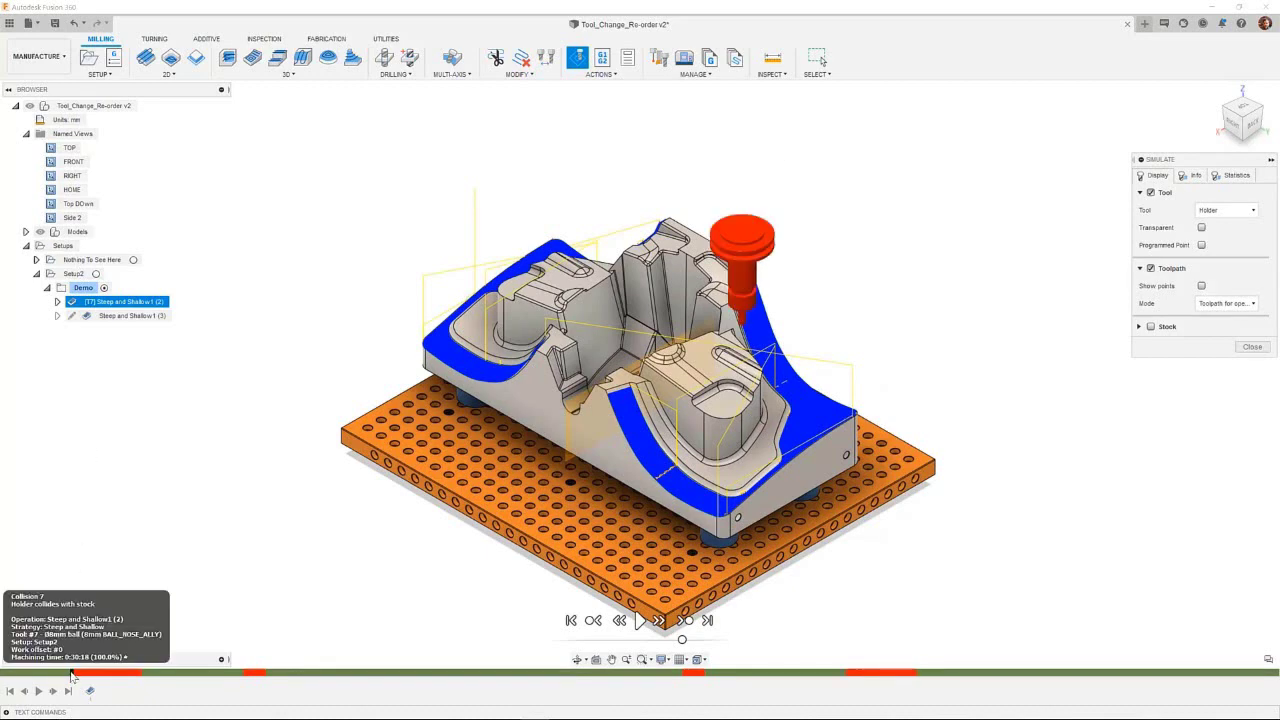
pyautogui.click(244, 673)
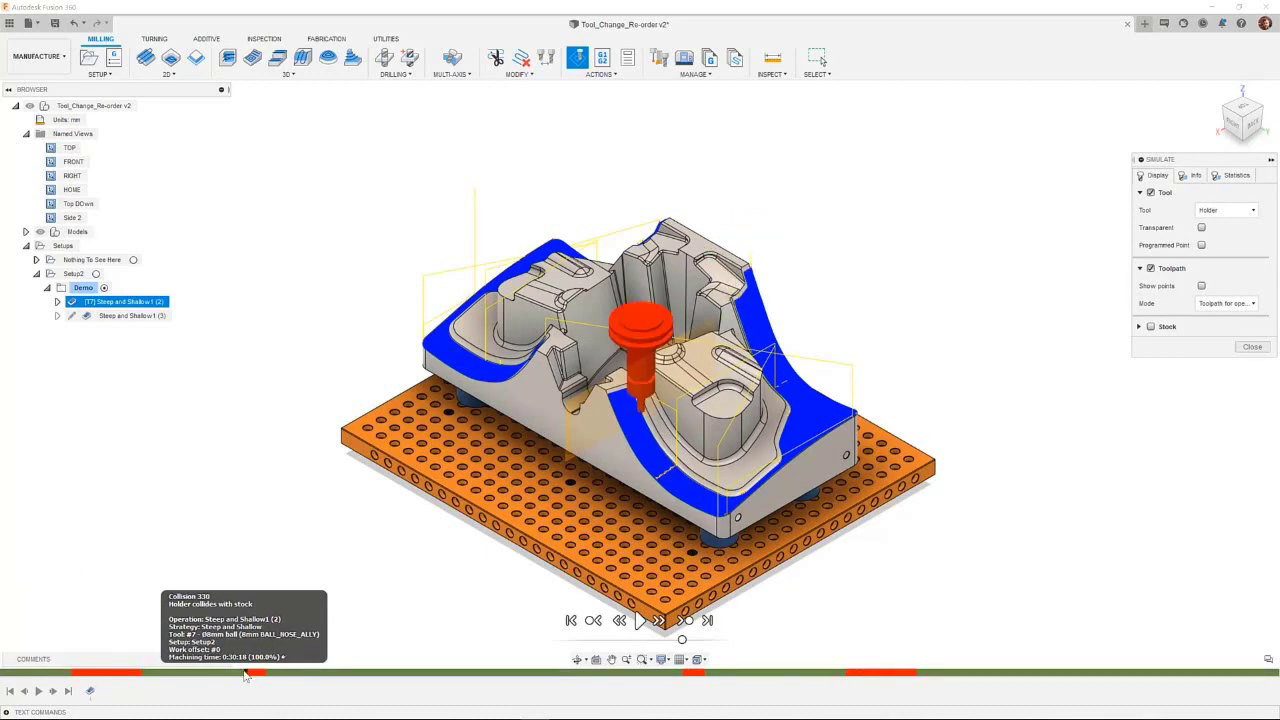
pyautogui.doubleClick(72, 190)
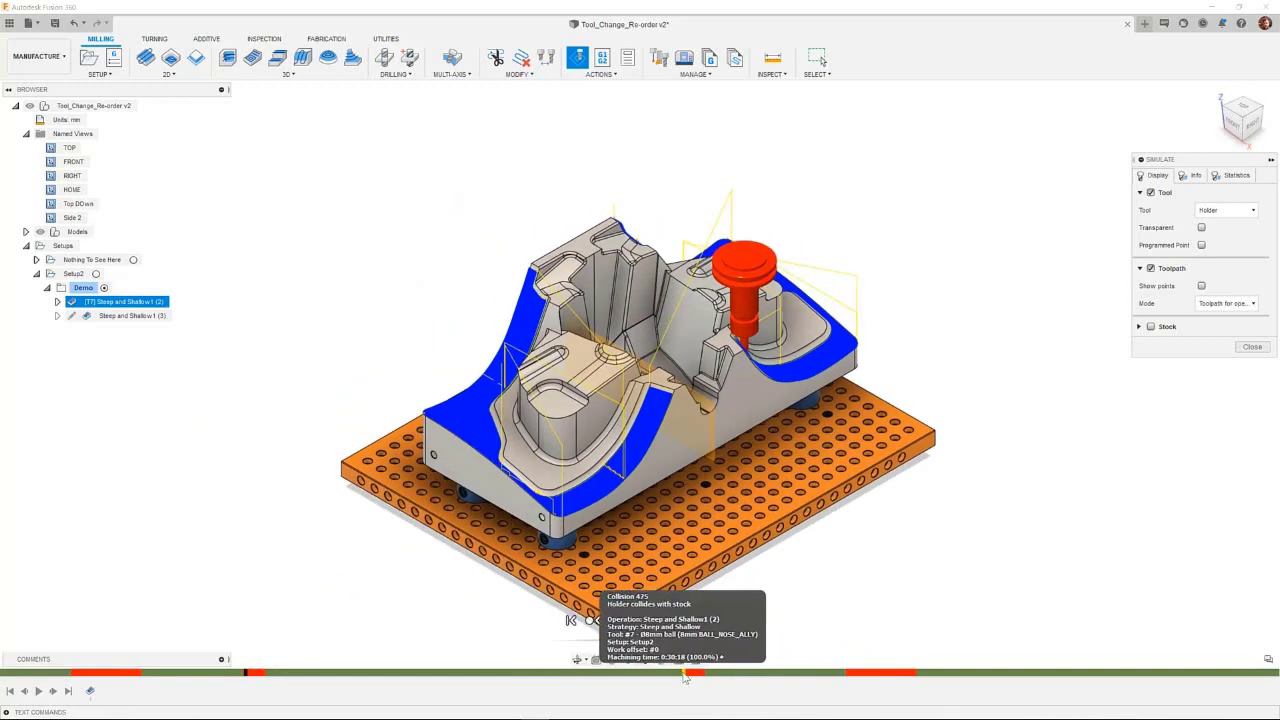
pyautogui.click(684, 678)
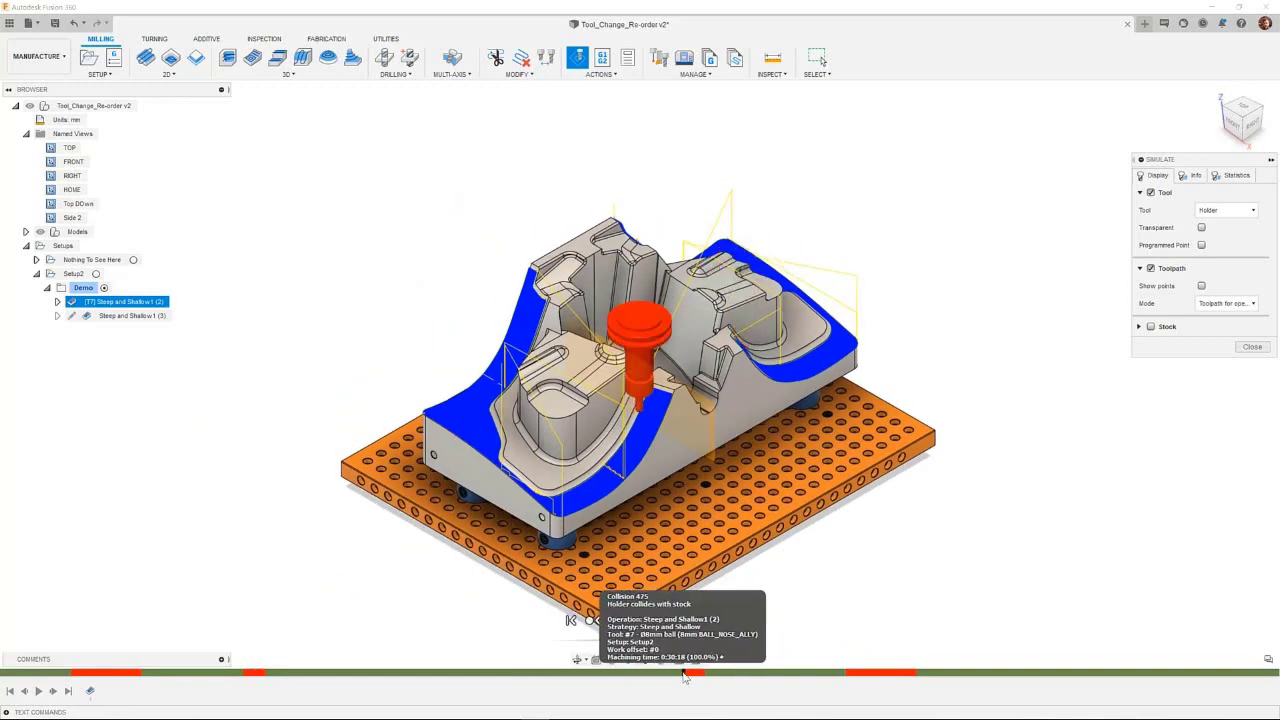
pyautogui.click(848, 678)
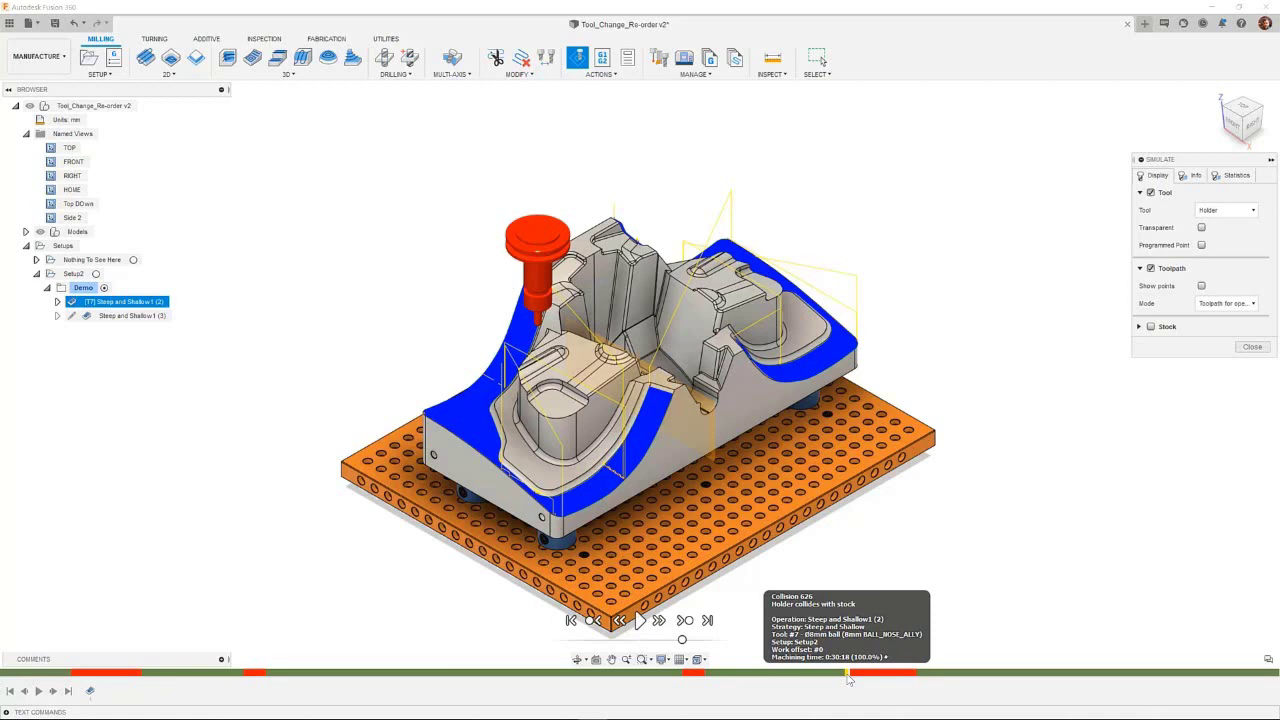
pyautogui.click(1253, 347)
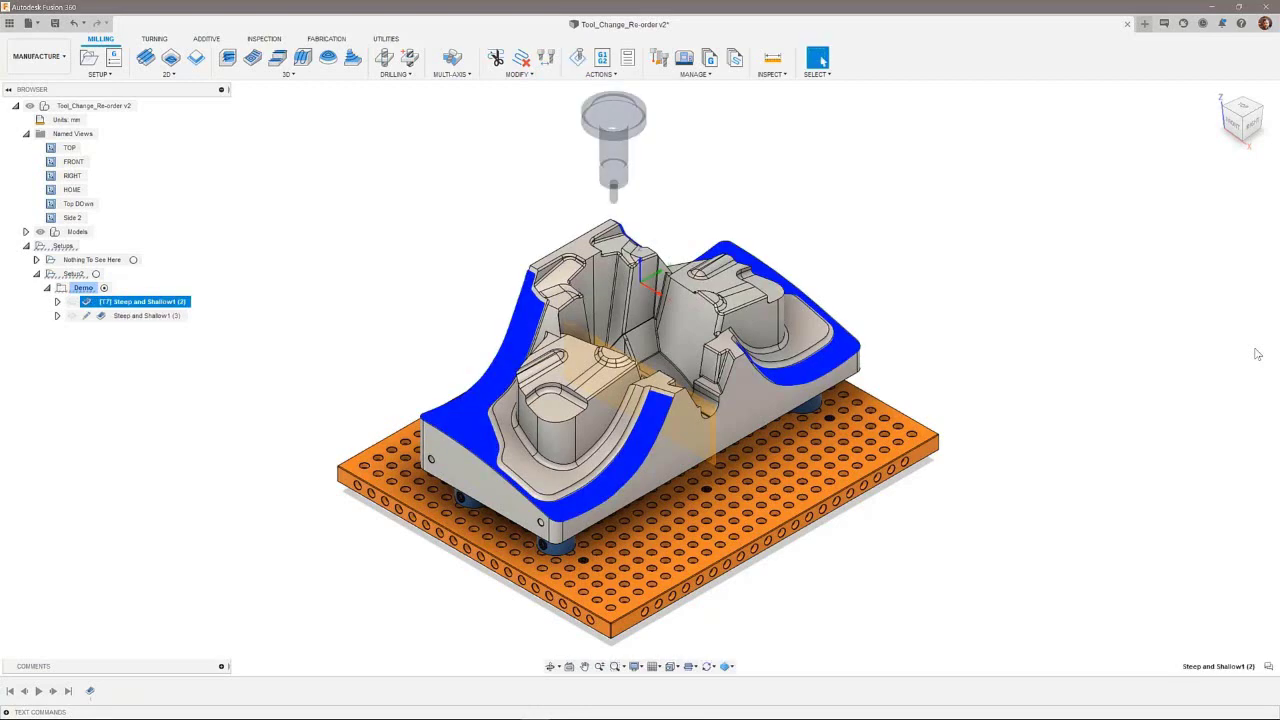
# In the FRONT view, start a toolpath trim and draw the polygon boundary's top edge.
pyautogui.doubleClick(97, 164)
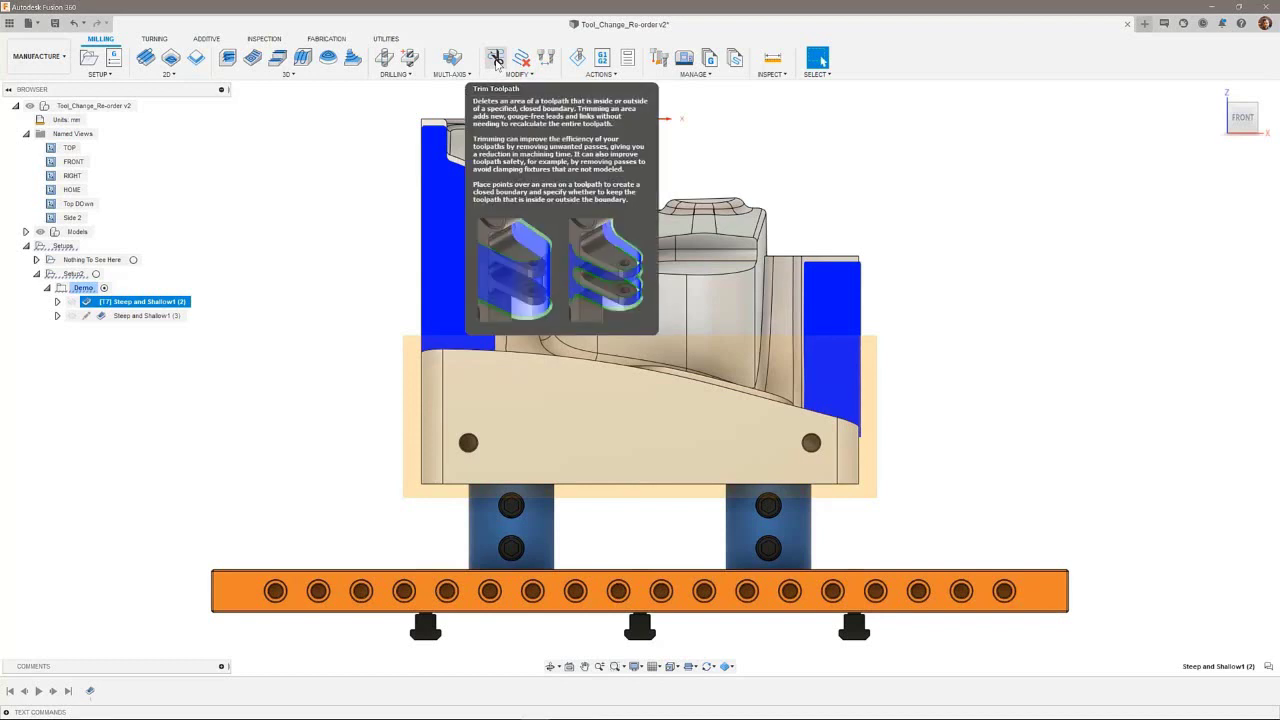
pyautogui.click(496, 60)
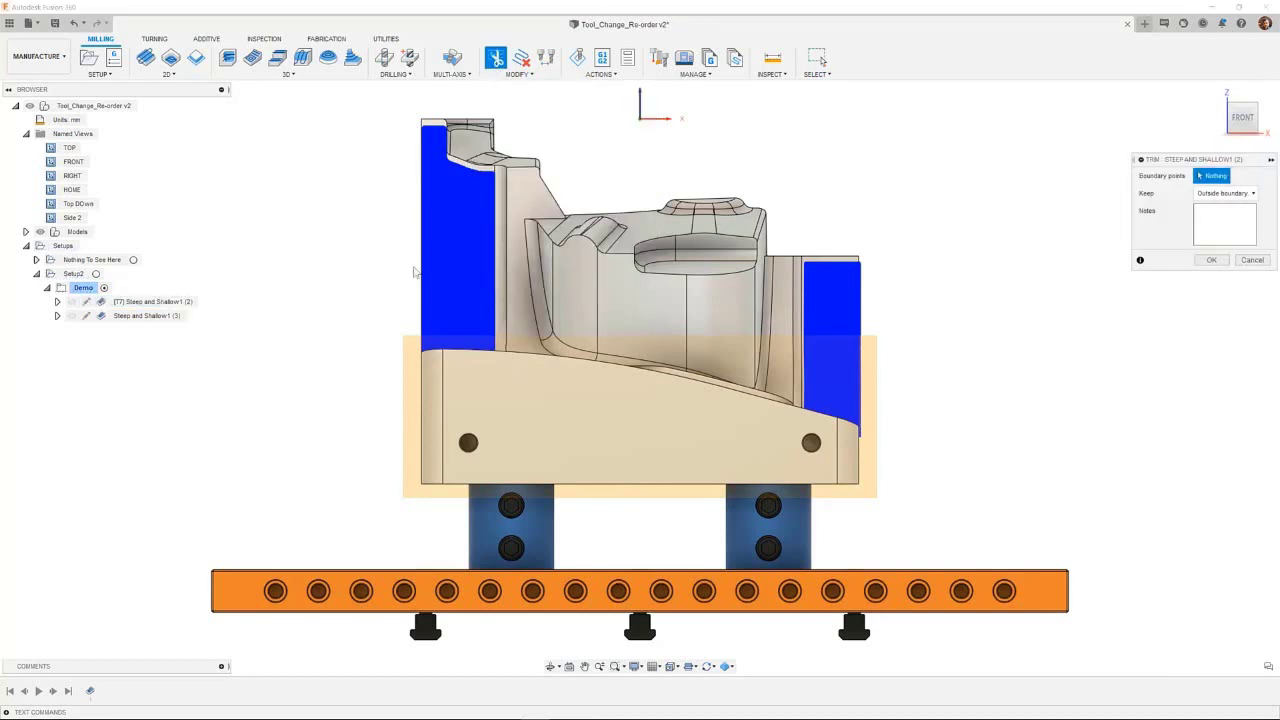
pyautogui.click(405, 305)
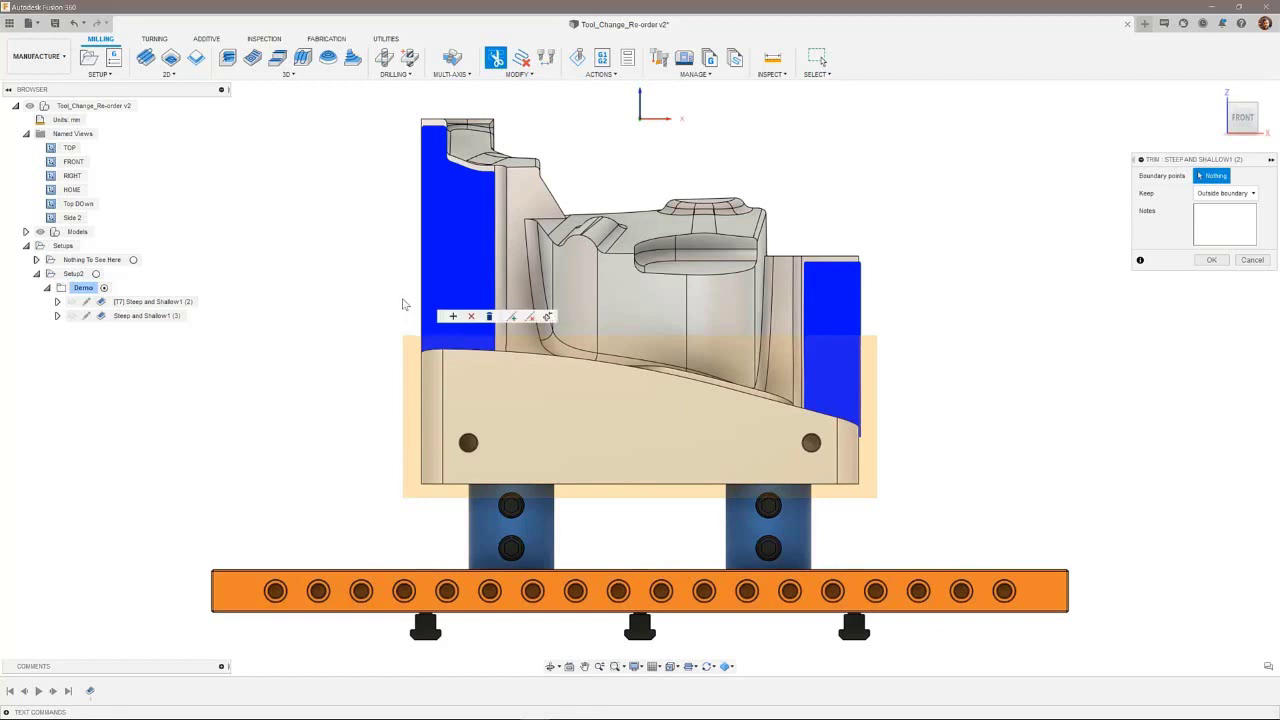
pyautogui.click(513, 299)
pyautogui.click(661, 368)
pyautogui.click(777, 344)
pyautogui.click(890, 338)
# Close the polygon boundary below the fixture and trim, keeping both sides.
pyautogui.click(910, 509)
pyautogui.click(326, 524)
pyautogui.click(330, 321)
pyautogui.click(401, 298)
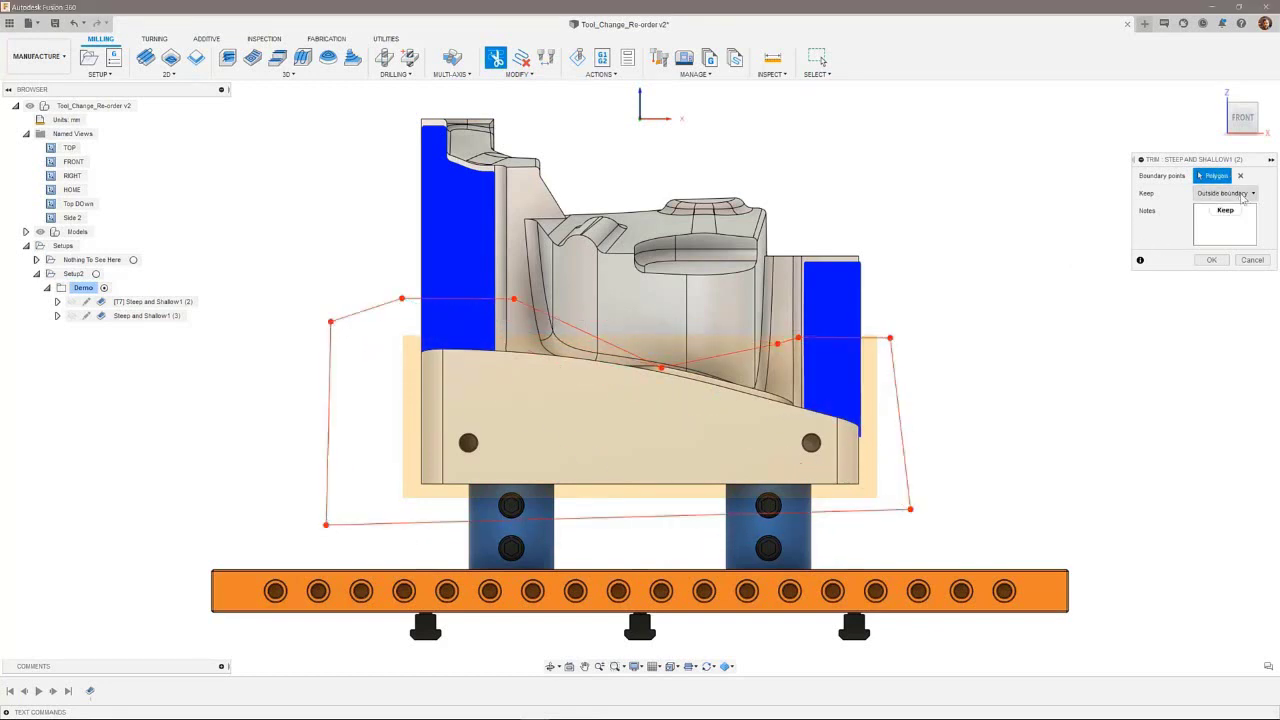
pyautogui.click(1225, 193)
pyautogui.click(1214, 234)
pyautogui.click(1212, 260)
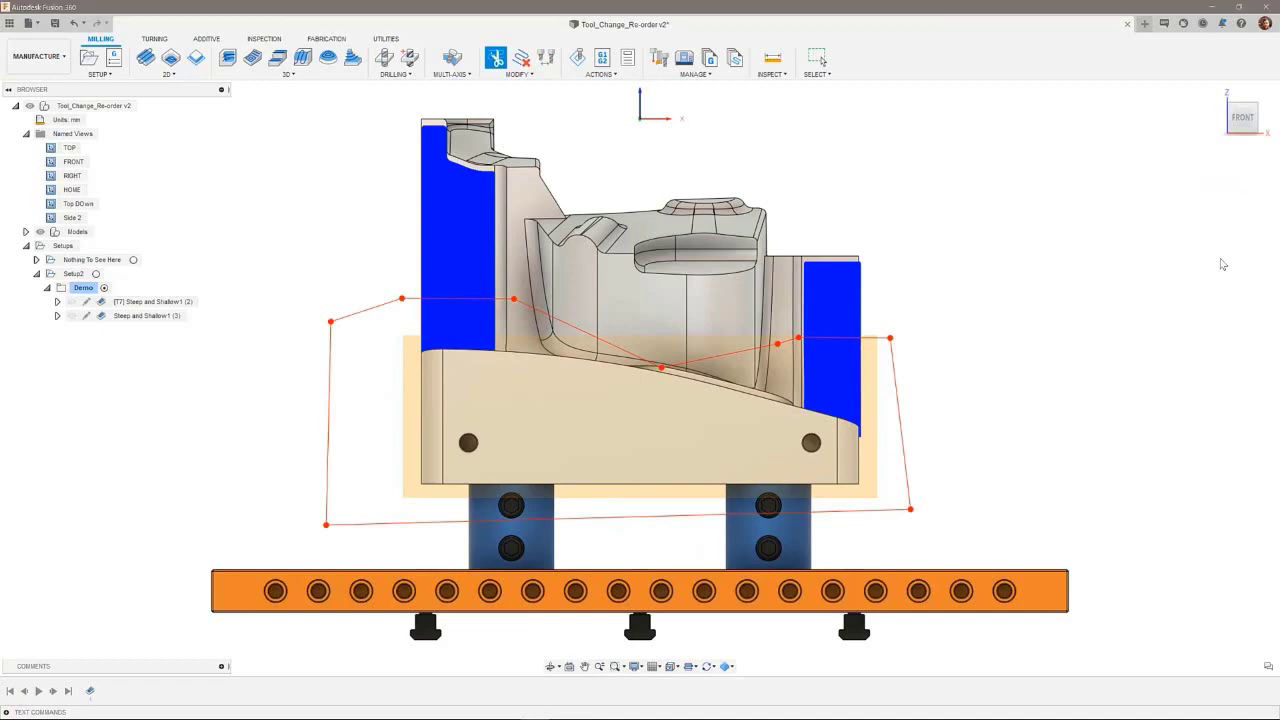
# Change the tool of Steep and Shallow1 (2):2 to another 8 mm ball-nose tool.
pyautogui.doubleClick(71, 190)
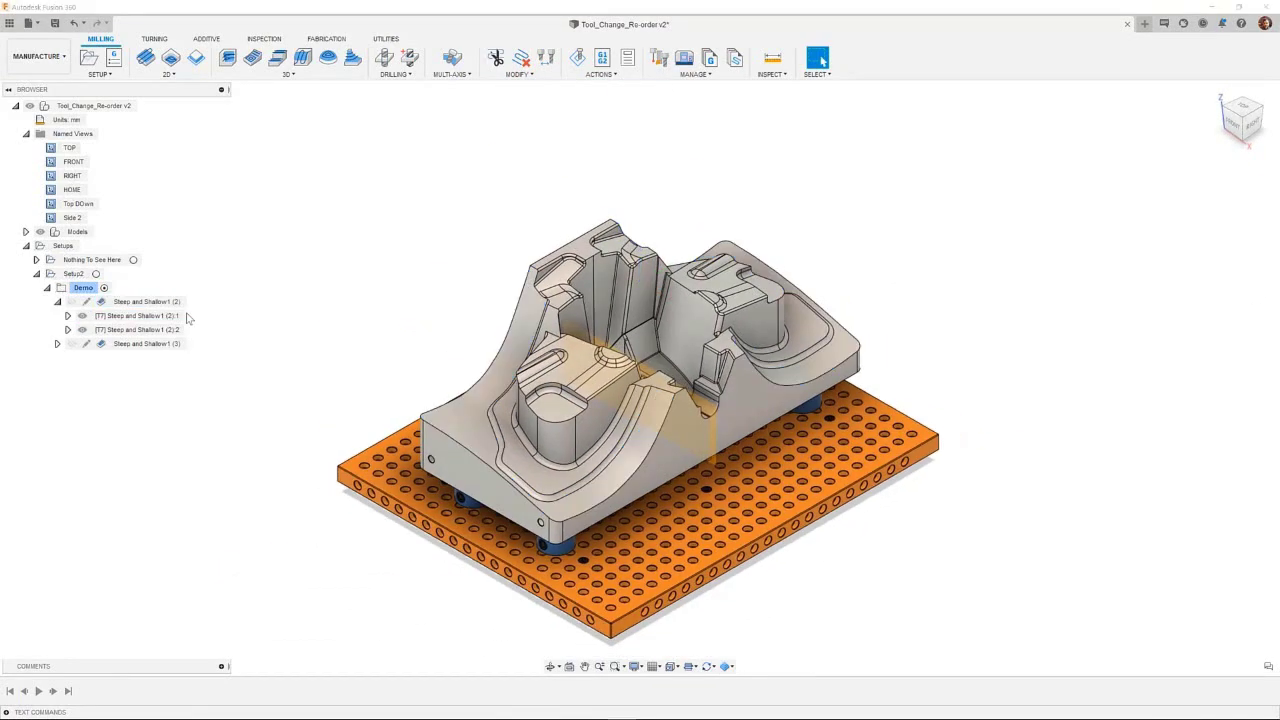
pyautogui.click(170, 316)
pyautogui.click(176, 330)
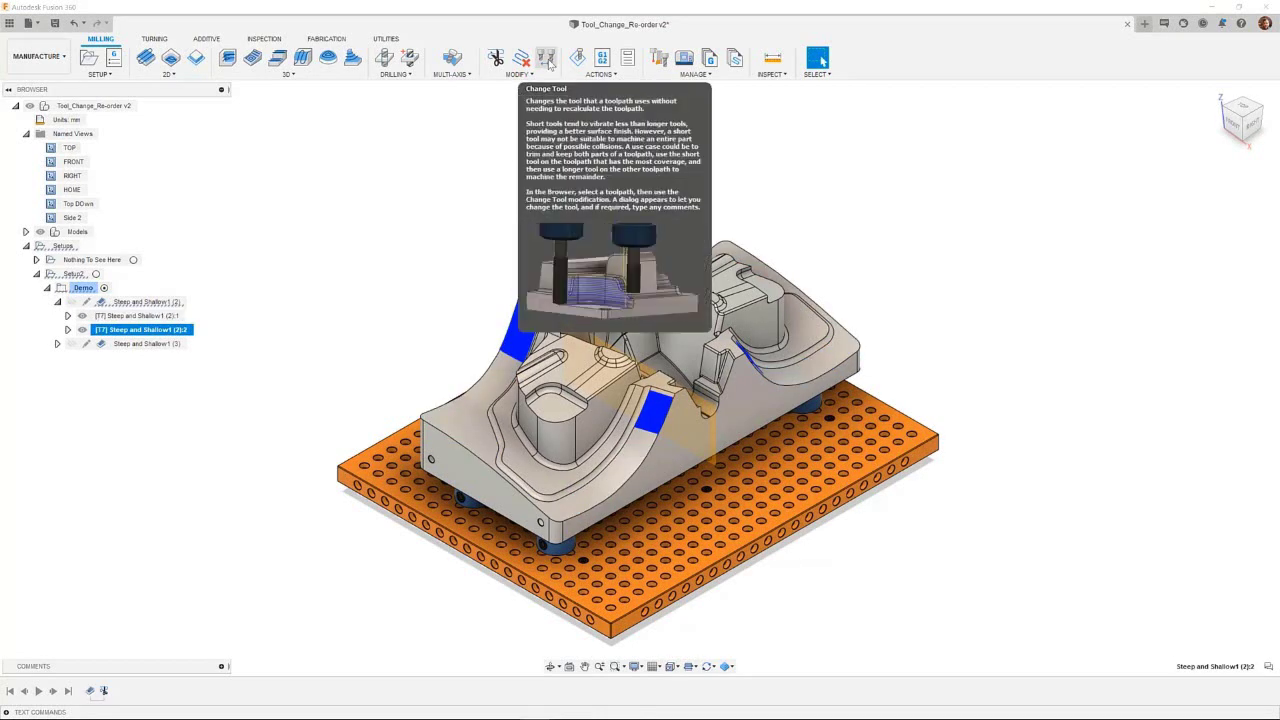
pyautogui.rightClick(176, 330)
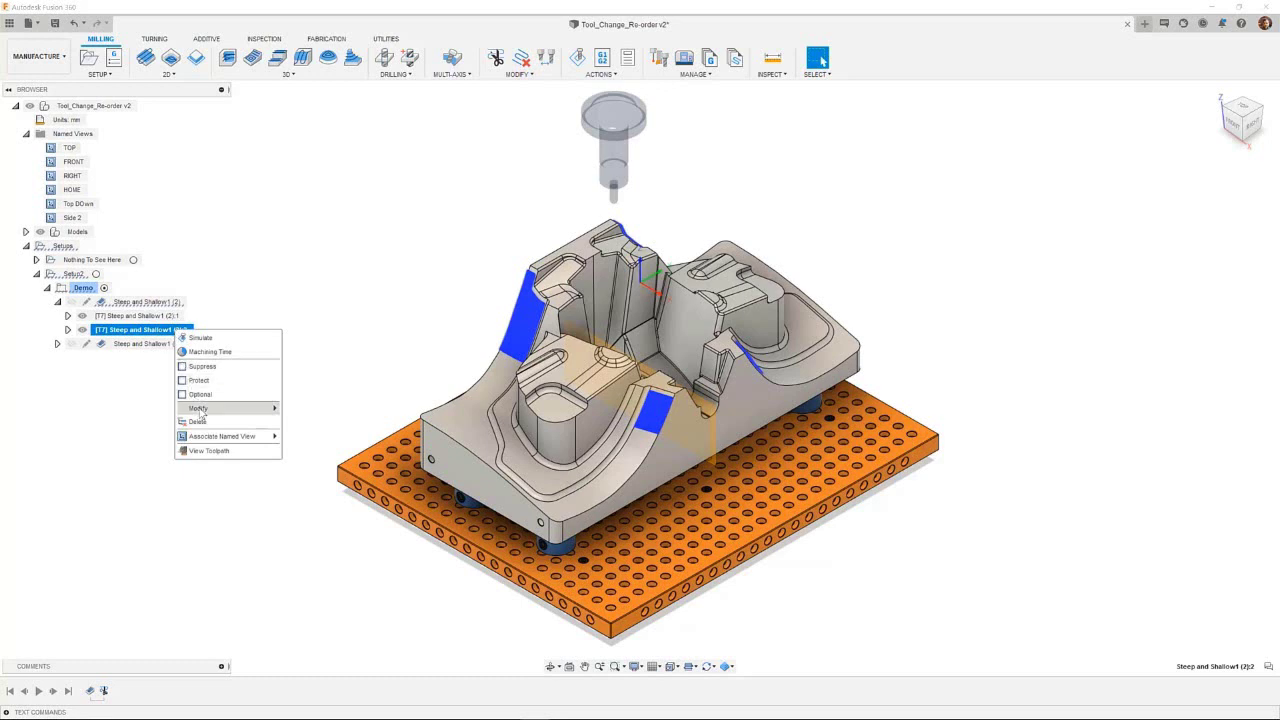
pyautogui.moveTo(232, 410)
pyautogui.click(314, 443)
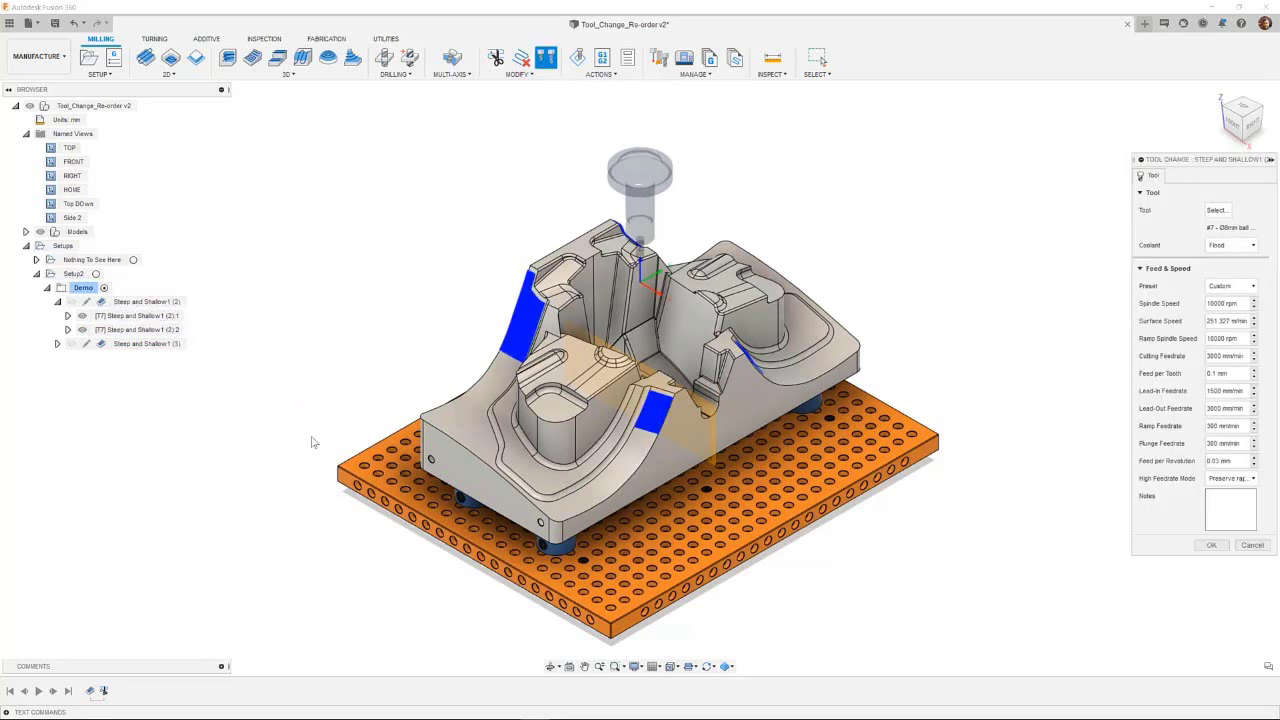
pyautogui.click(1214, 210)
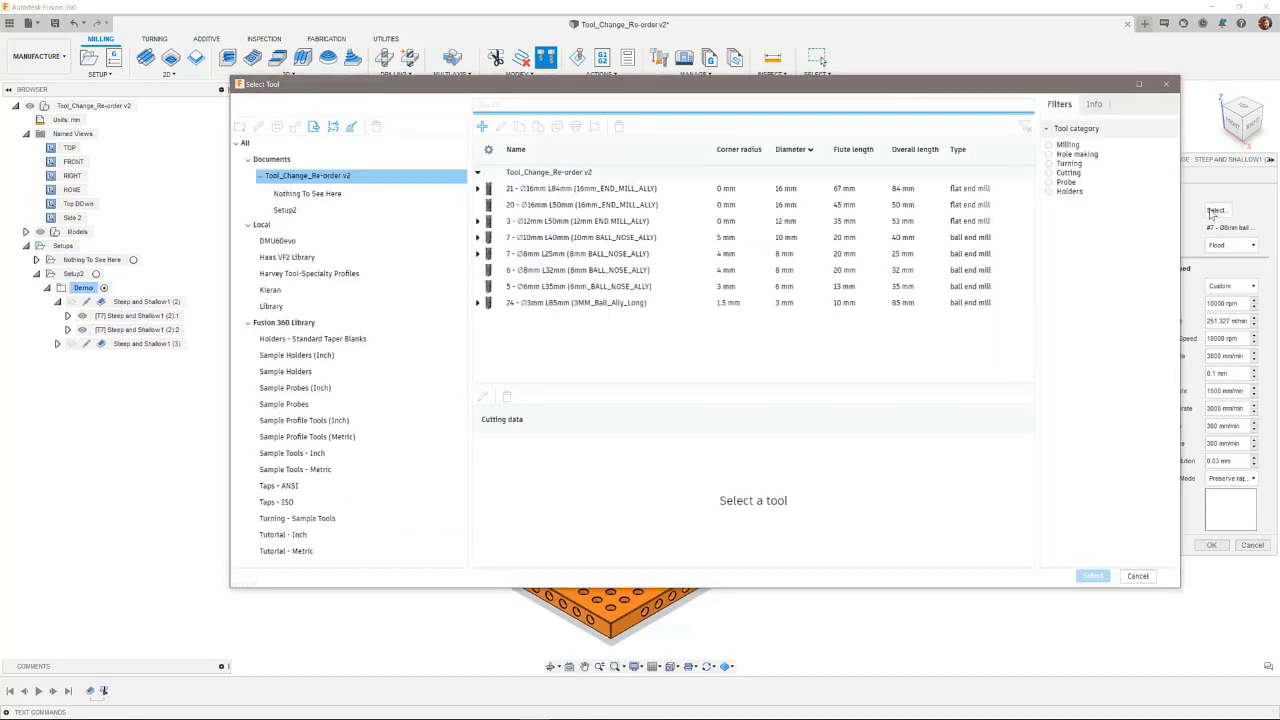
pyautogui.click(580, 270)
pyautogui.click(1091, 576)
pyautogui.click(1211, 545)
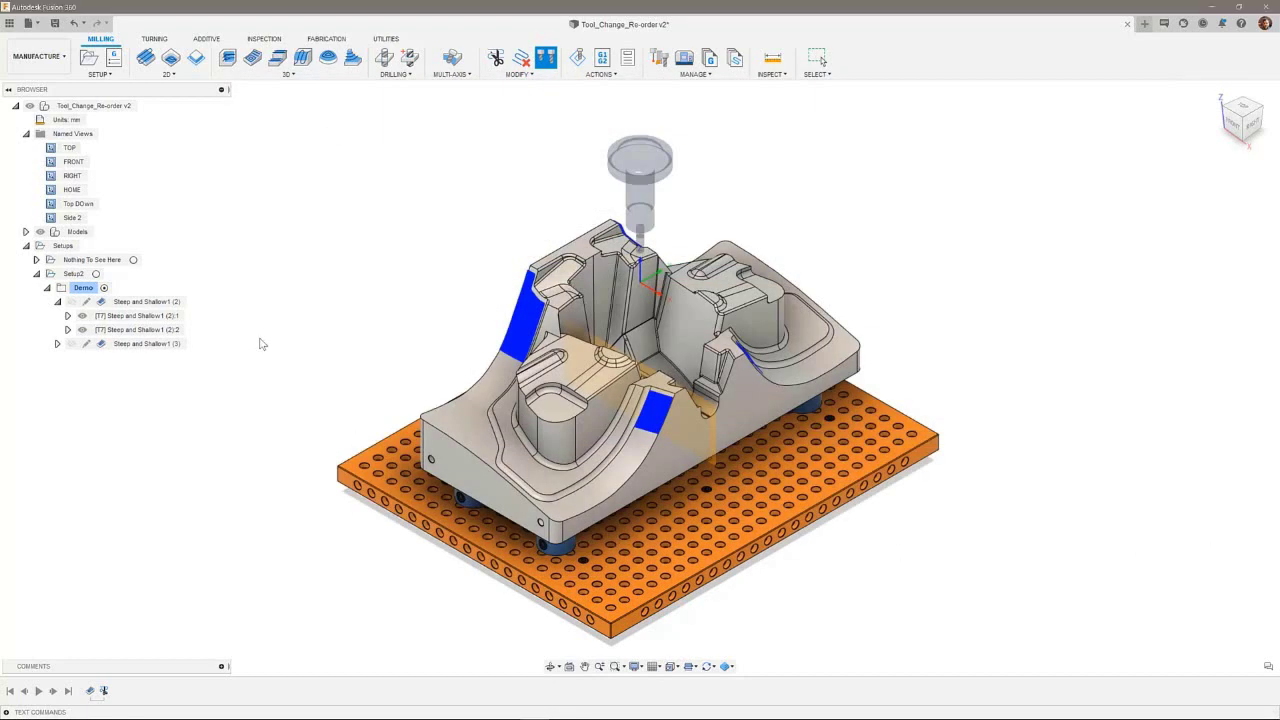
# Simulate and play the first trimmed piece, Steep and Shallow1 (2):1.
pyautogui.rightClick(160, 315)
pyautogui.click(250, 460)
pyautogui.click(640, 620)
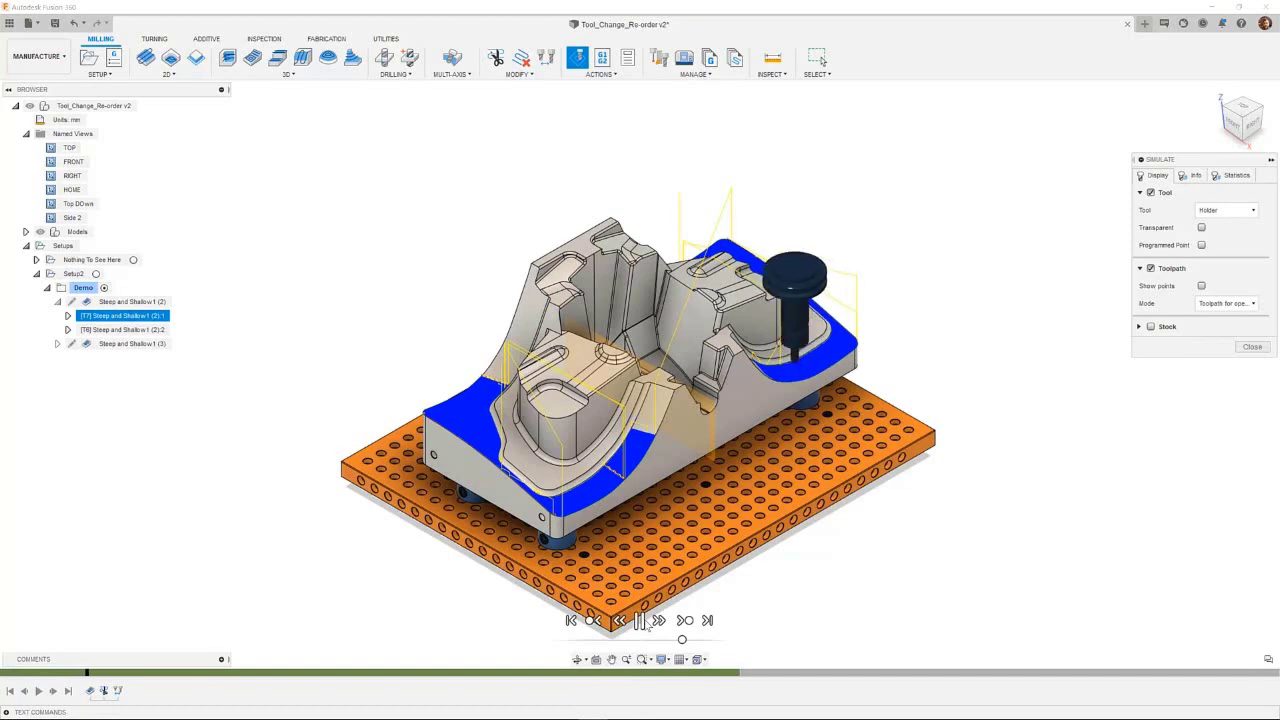
# Speed up the simulation playback, return to the home view, and select piece (2):1:1.
pyautogui.moveTo(682, 641); pyautogui.dragTo(698, 641)
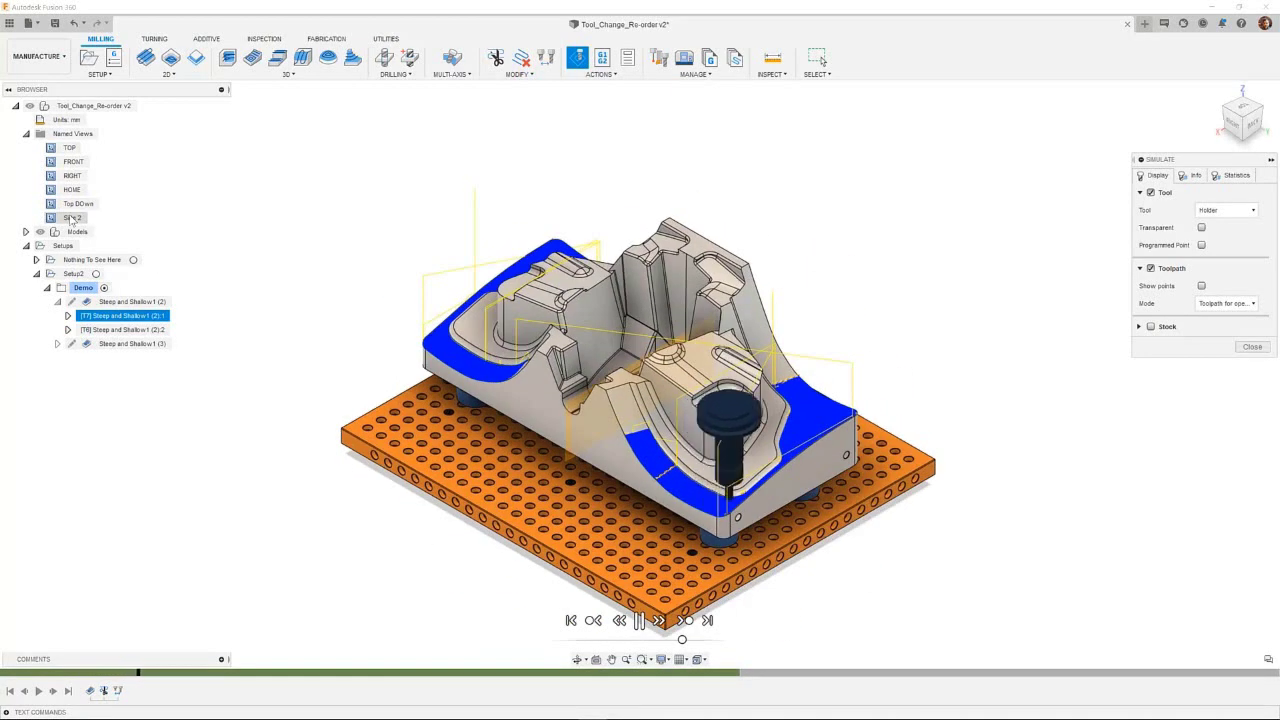
pyautogui.doubleClick(72, 217)
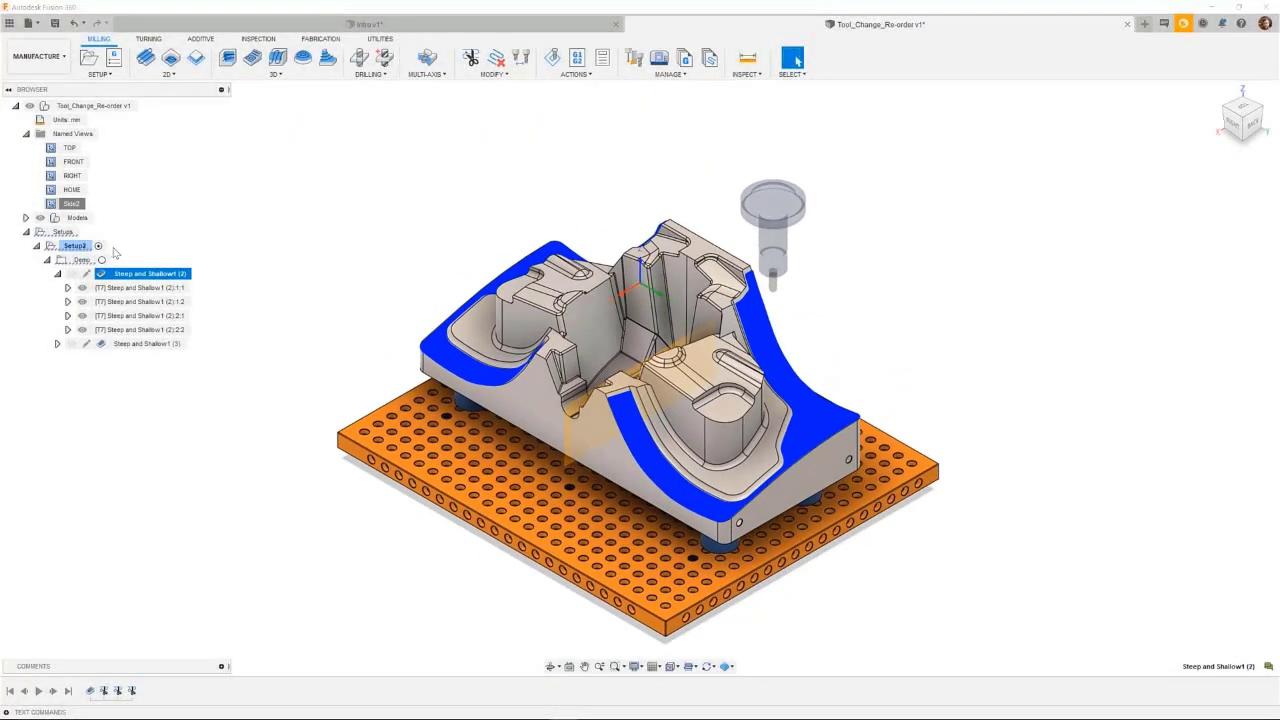
pyautogui.click(130, 288)
# Preview the :1:2, :2:1 and :2:2 segments and drag :2:2 up to machine earlier.
pyautogui.click(134, 302)
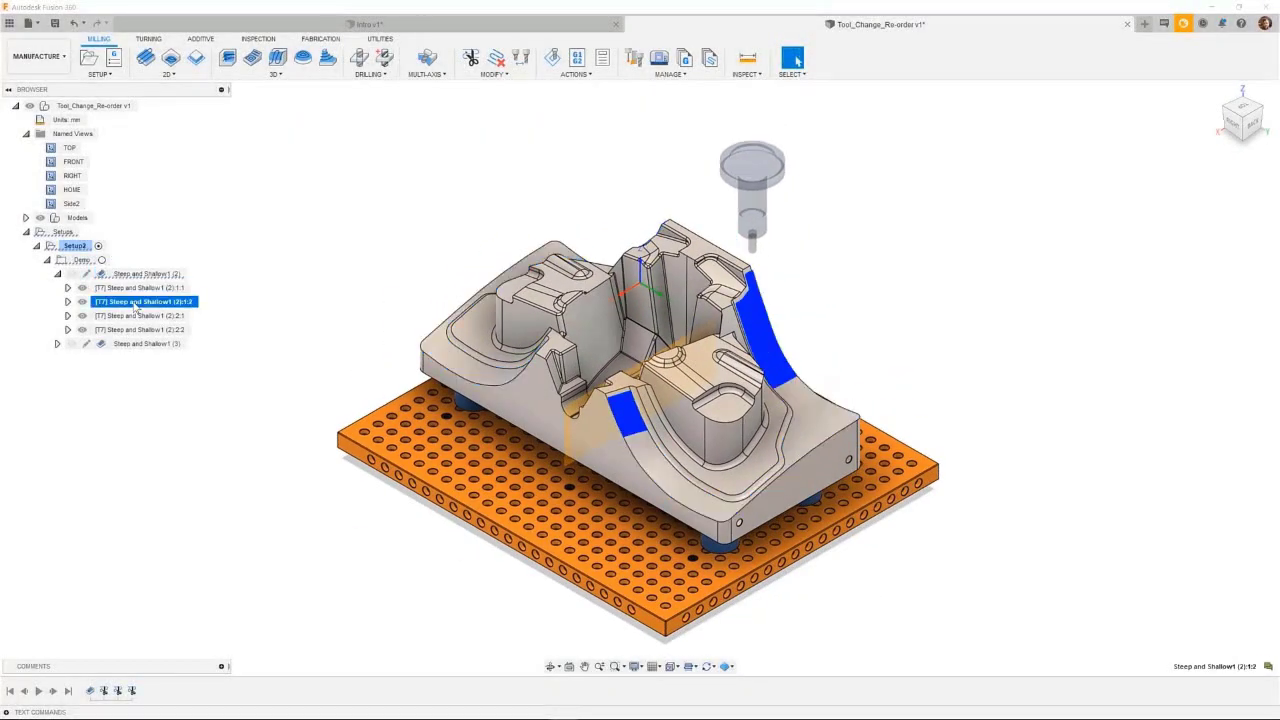
pyautogui.click(150, 316)
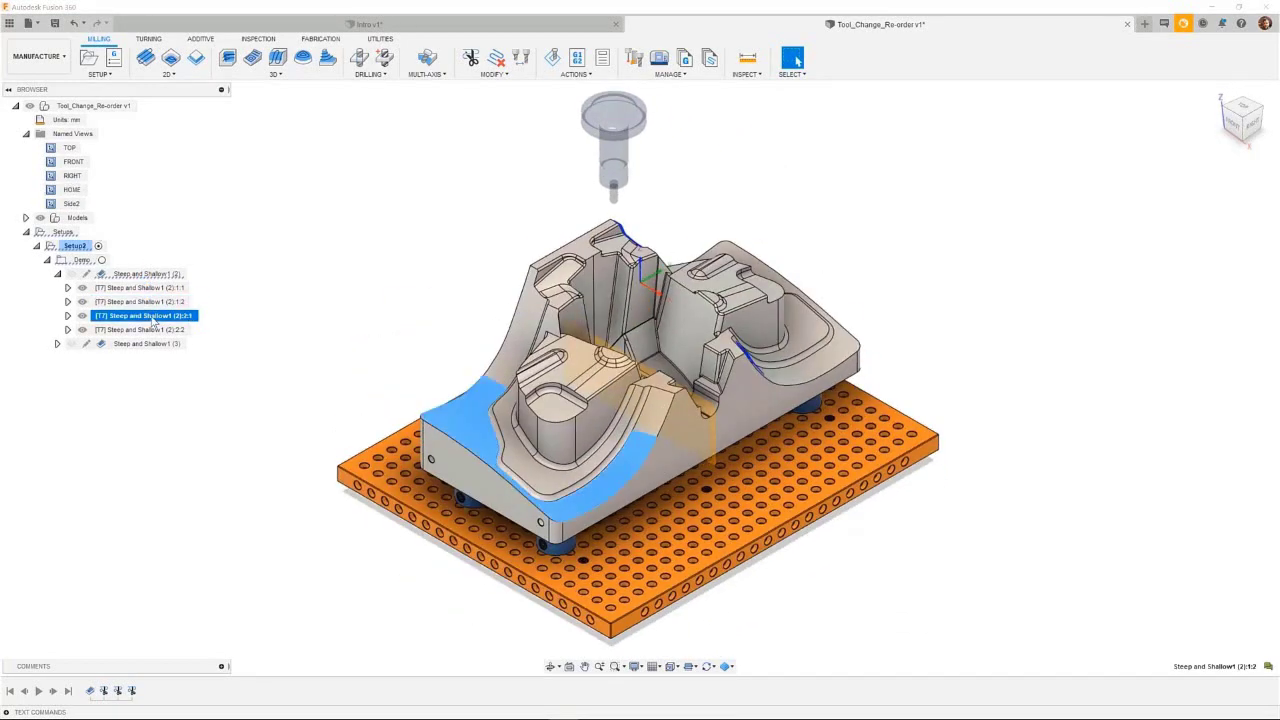
pyautogui.click(153, 330)
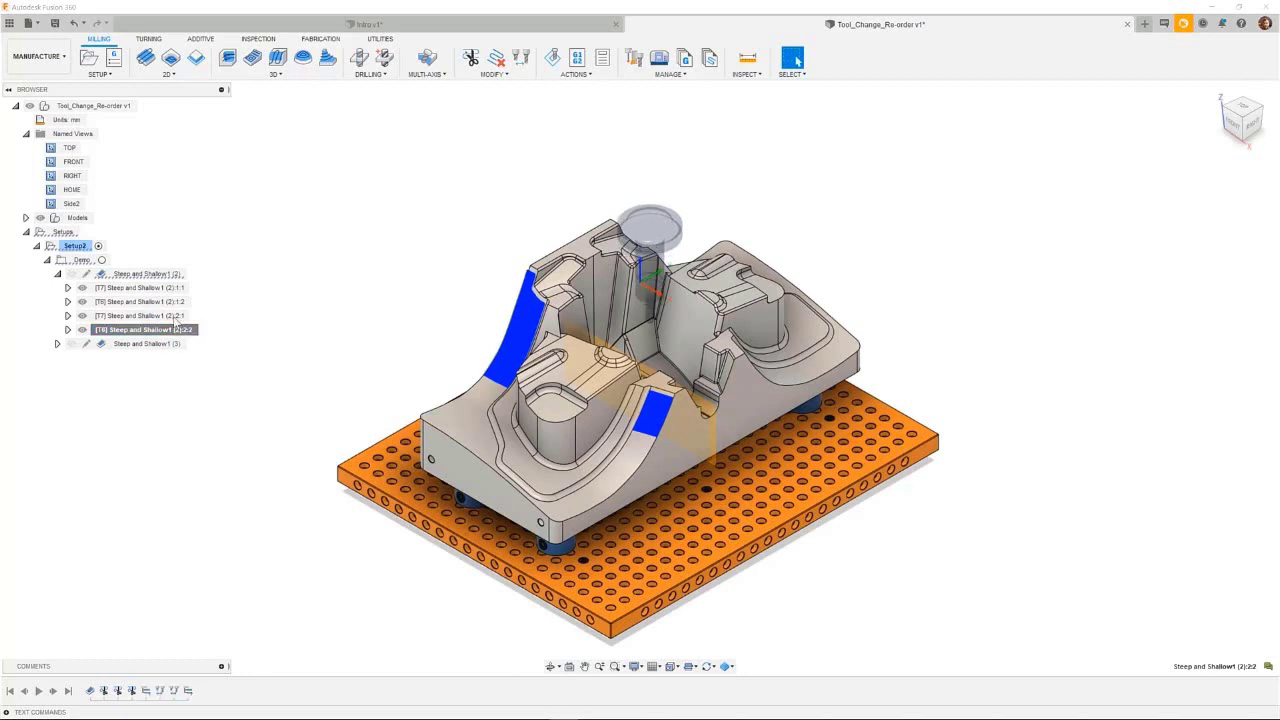
pyautogui.moveTo(145, 330); pyautogui.dragTo(186, 297)
pyautogui.click(180, 316)
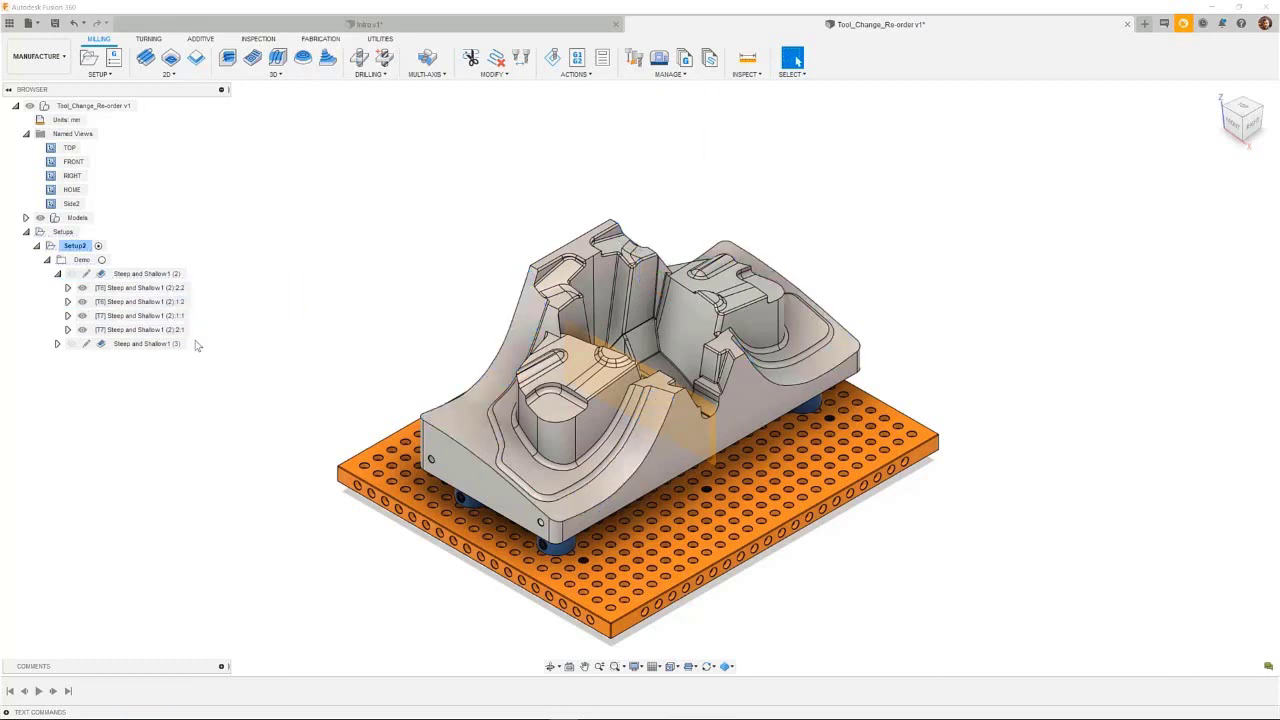
pyautogui.click(160, 301)
pyautogui.click(160, 315)
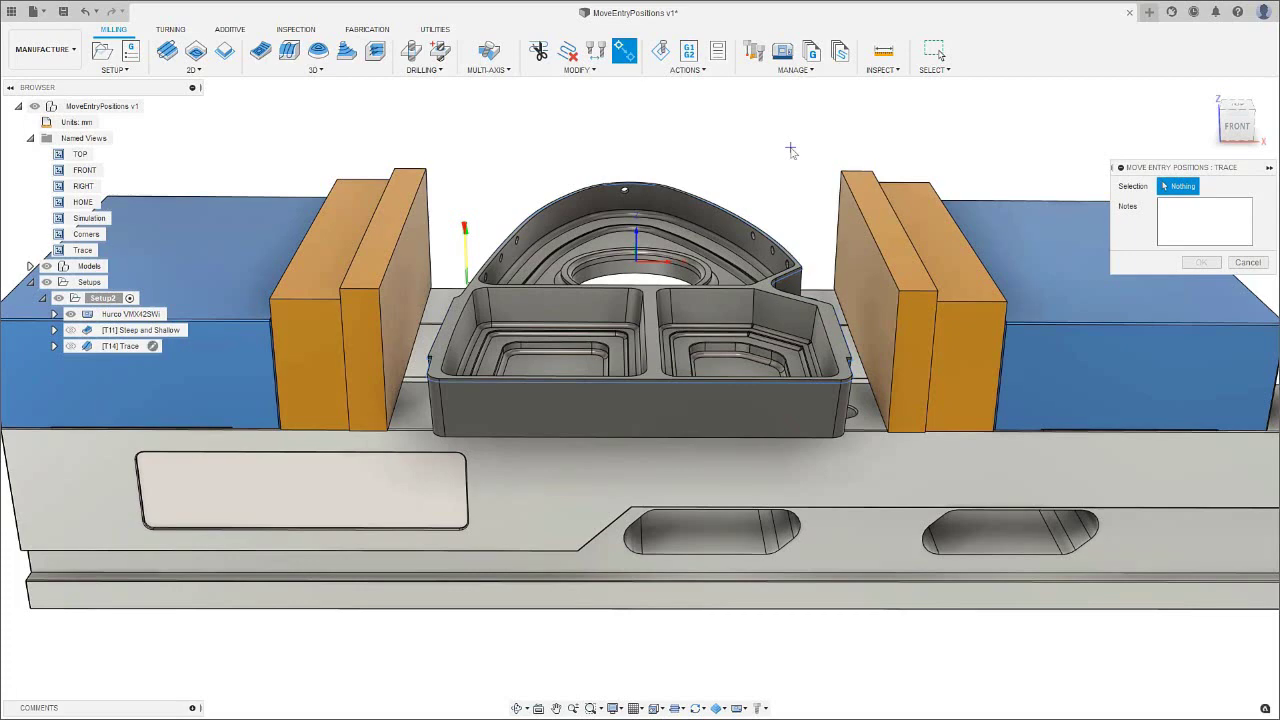
# Set the Trace entry position on the part's bottom front edge and simulate from home view.
pyautogui.click(655, 379)
pyautogui.scroll(4, 655, 388)
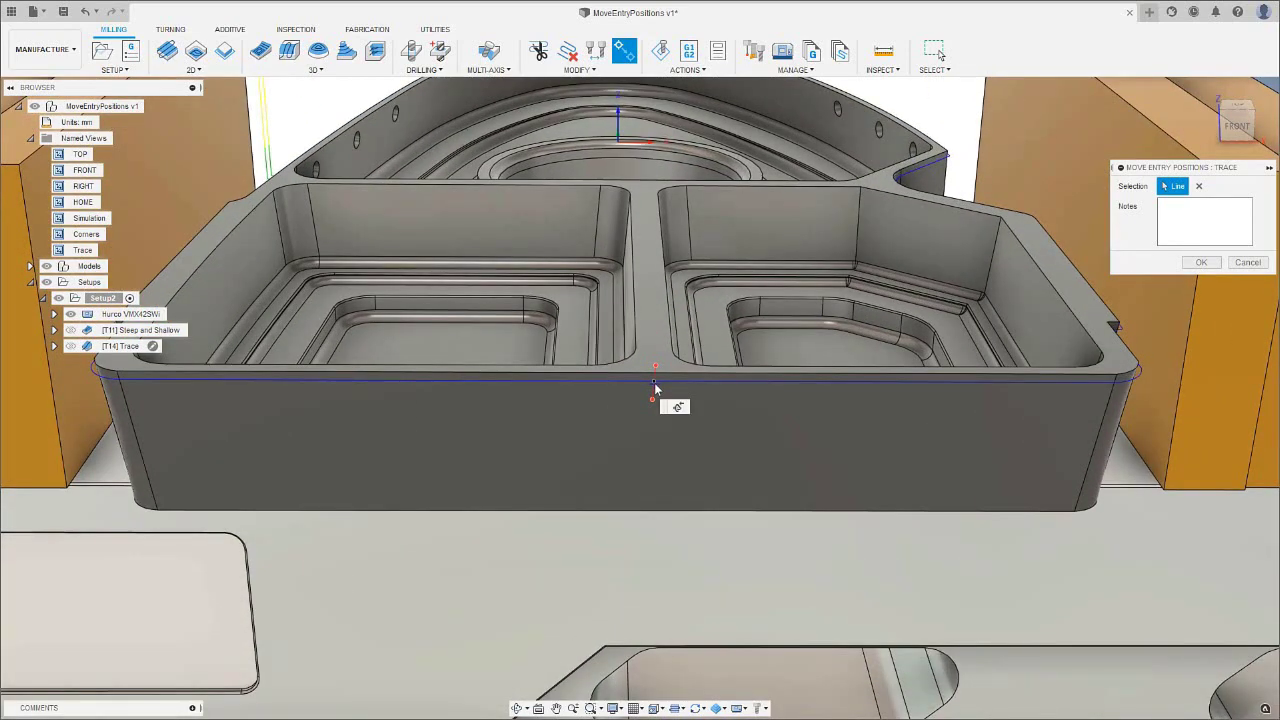
pyautogui.click(1201, 262)
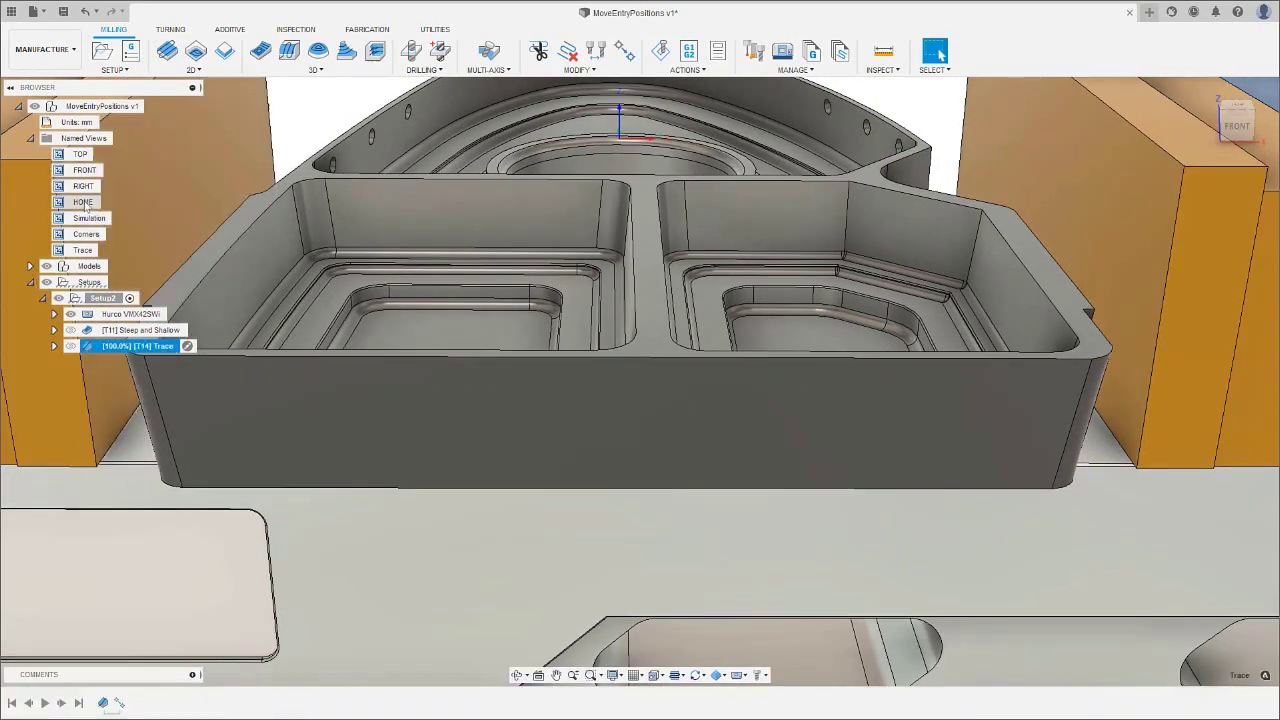
pyautogui.doubleClick(83, 202)
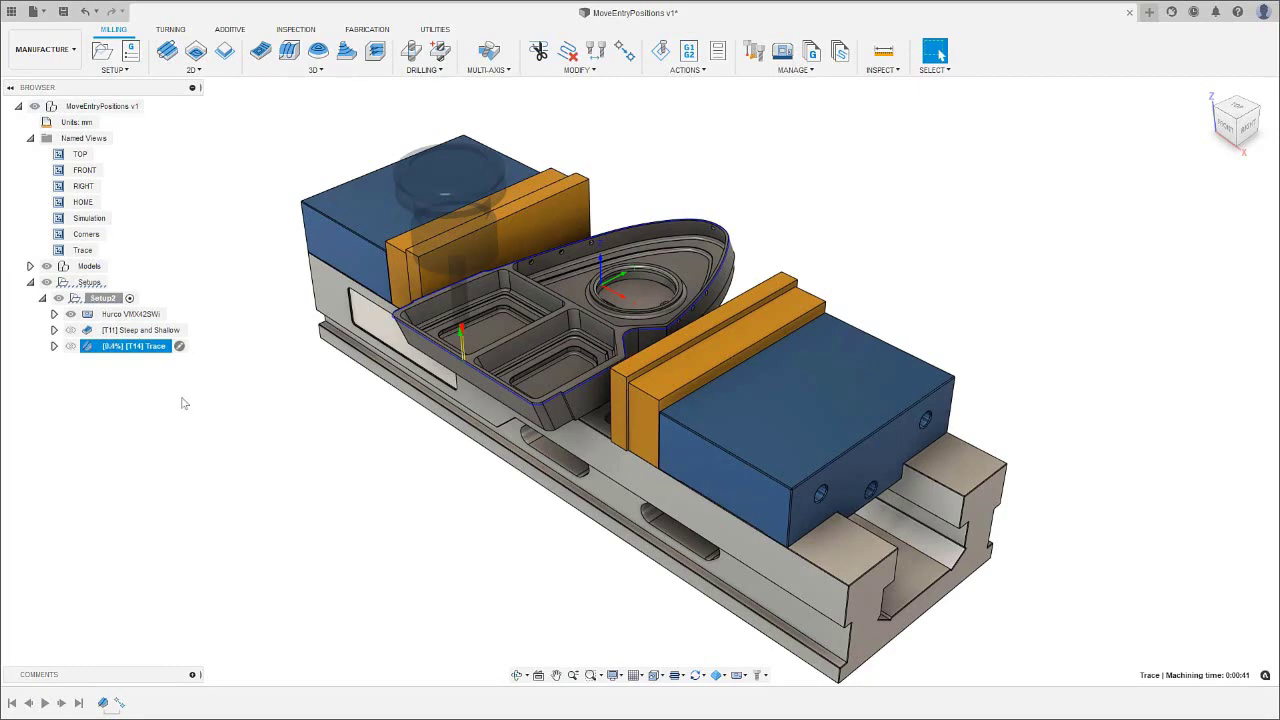
pyautogui.click(660, 50)
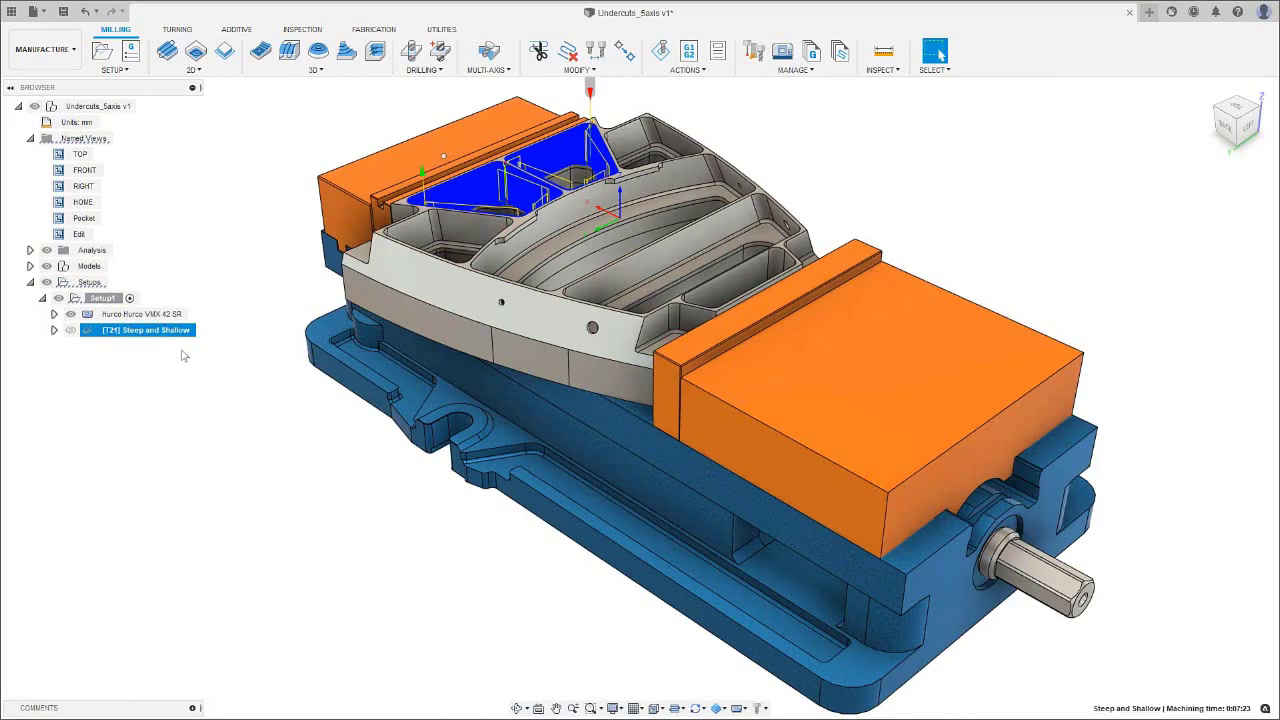
# Move the pocket pass entry point onto the pocket's top wall, then restore the saved Pocket view.
pyautogui.doubleClick(84, 219)
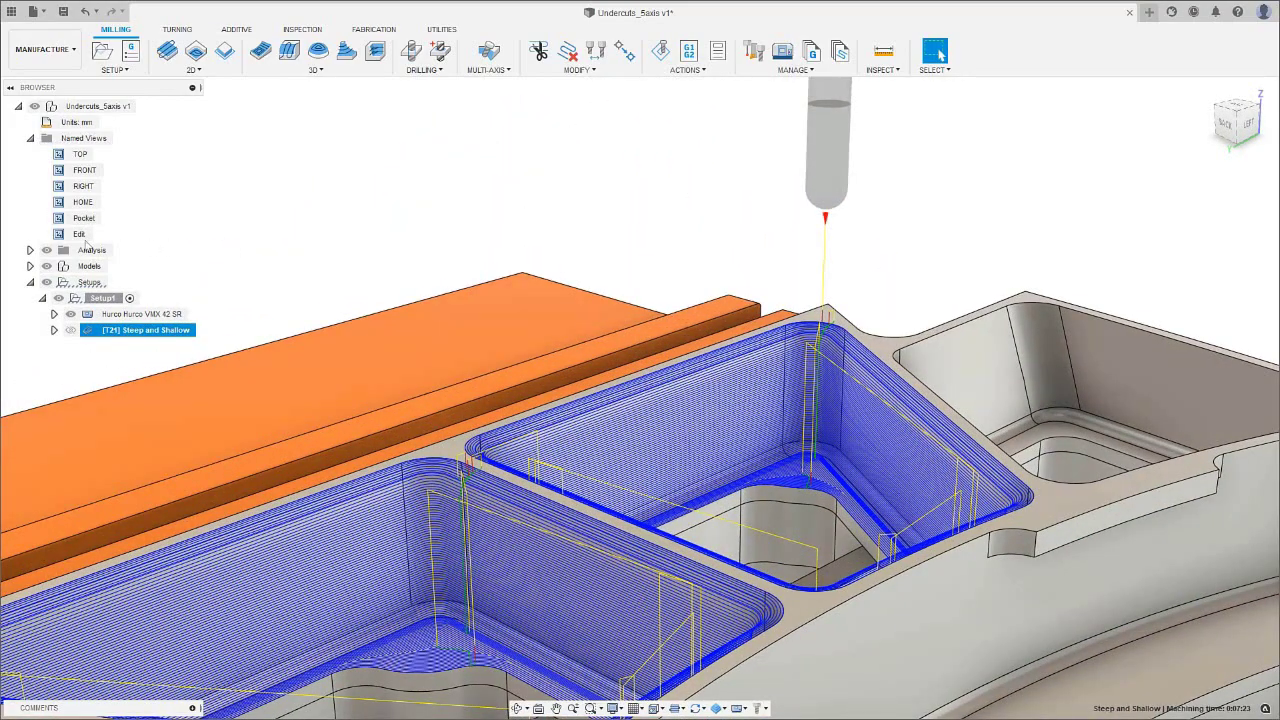
pyautogui.doubleClick(79, 234)
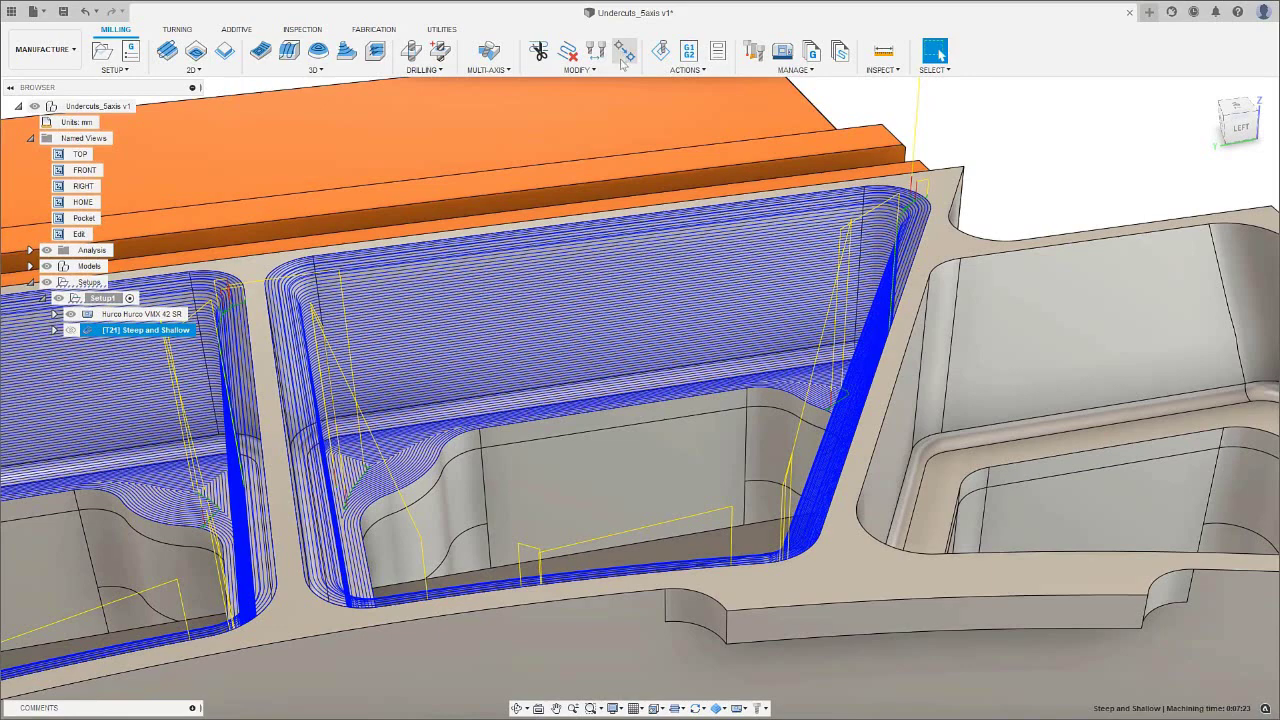
pyautogui.click(624, 51)
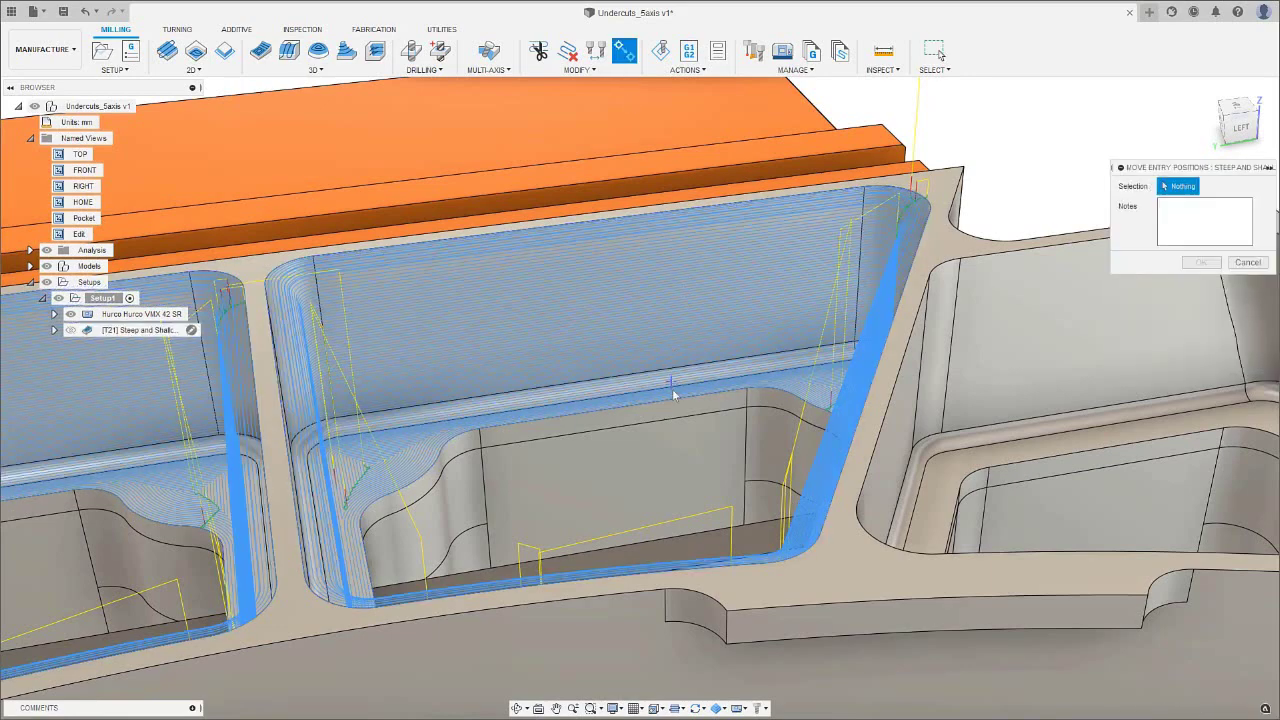
pyautogui.click(673, 391)
pyautogui.click(652, 214)
pyautogui.click(1201, 262)
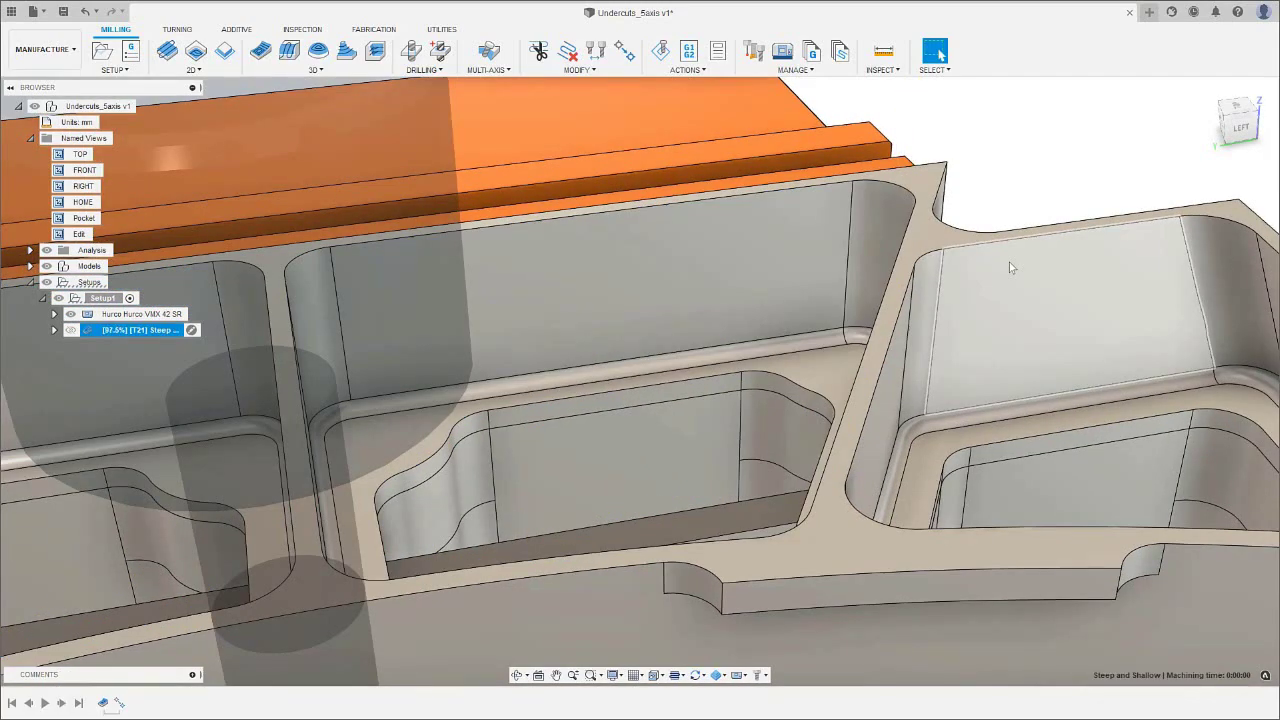
pyautogui.doubleClick(89, 220)
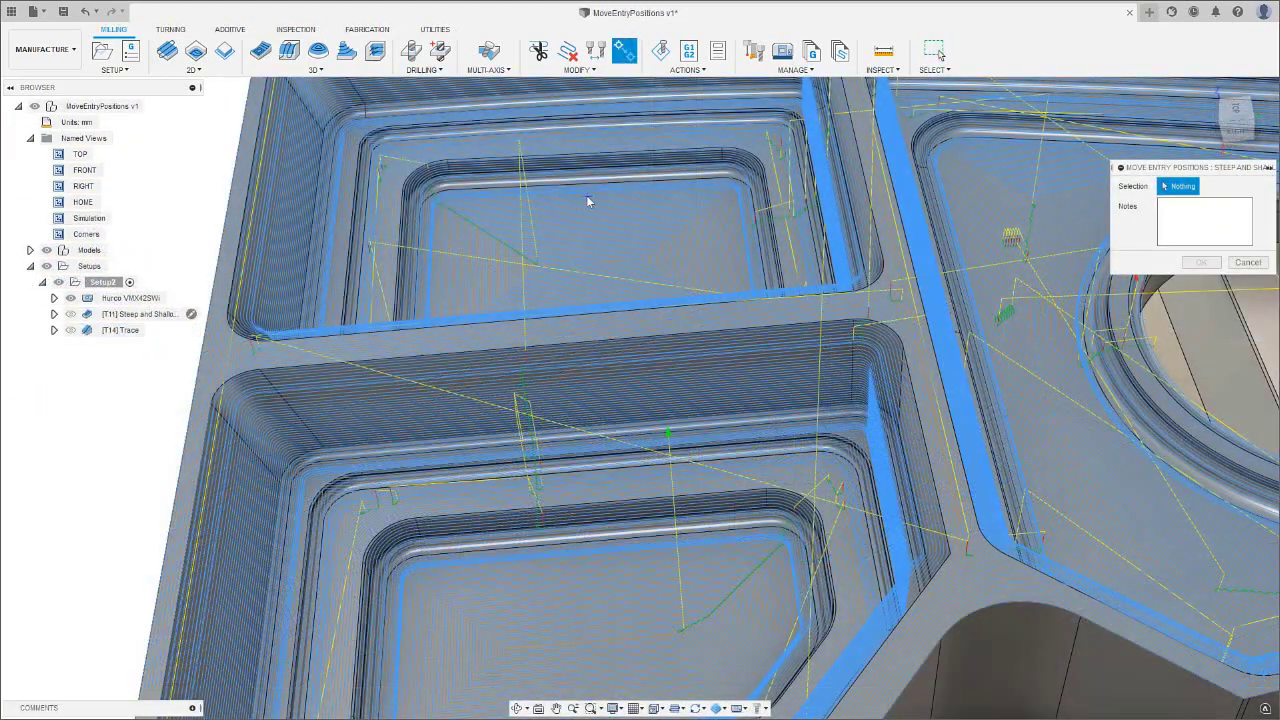
# Preview new entry points on the passes in the upper and lower pockets.
pyautogui.click(587, 169)
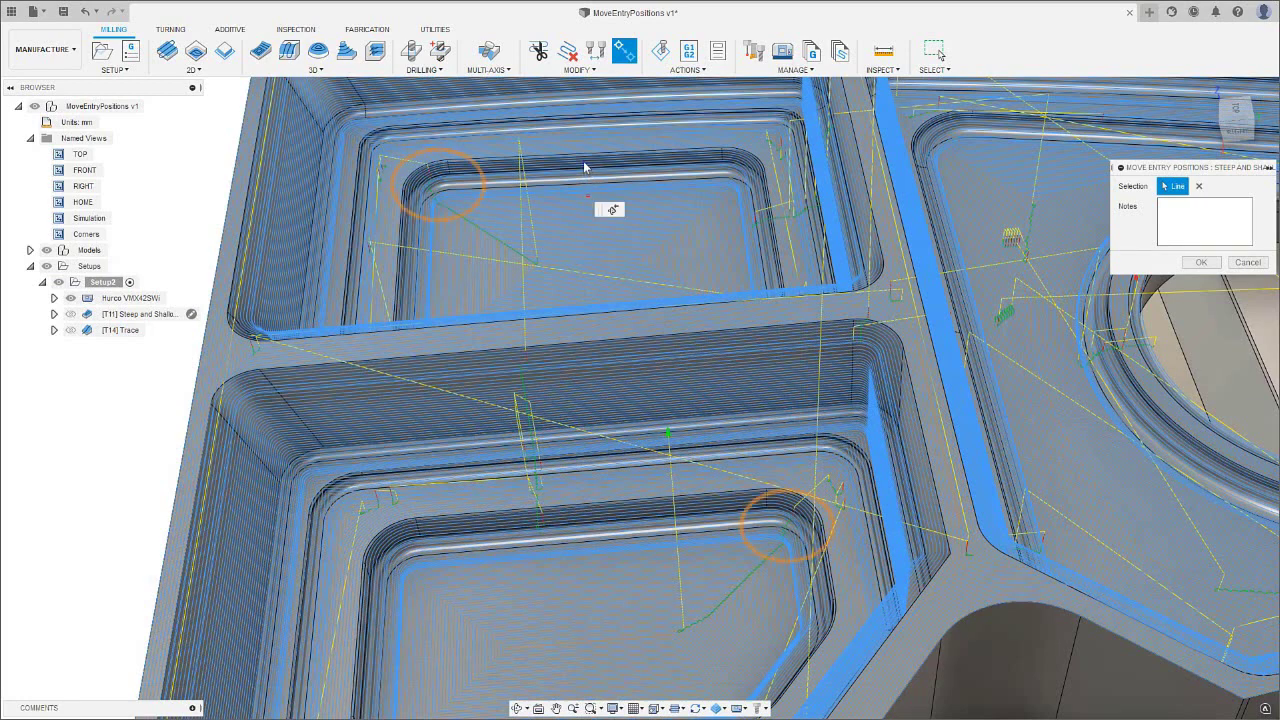
pyautogui.click(628, 556)
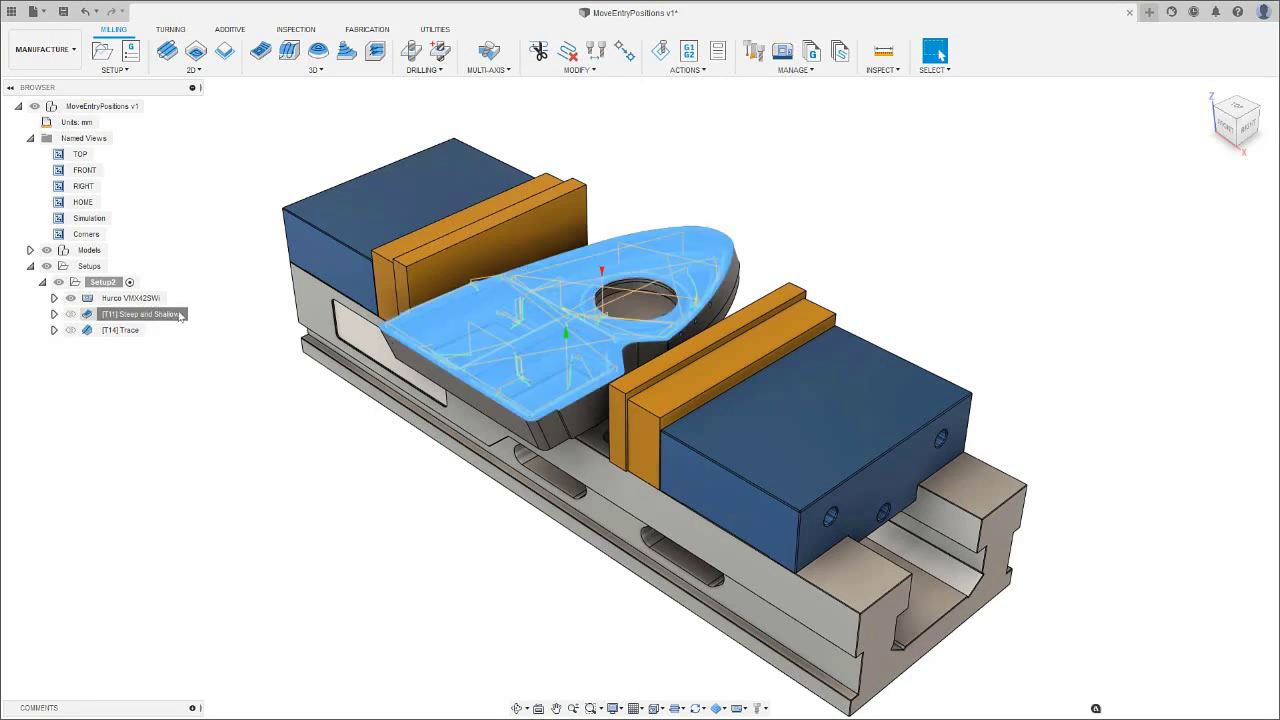
# Move the T11 Steep and Shallow entry points onto the upper and lower corner pocket walls.
pyautogui.click(172, 314)
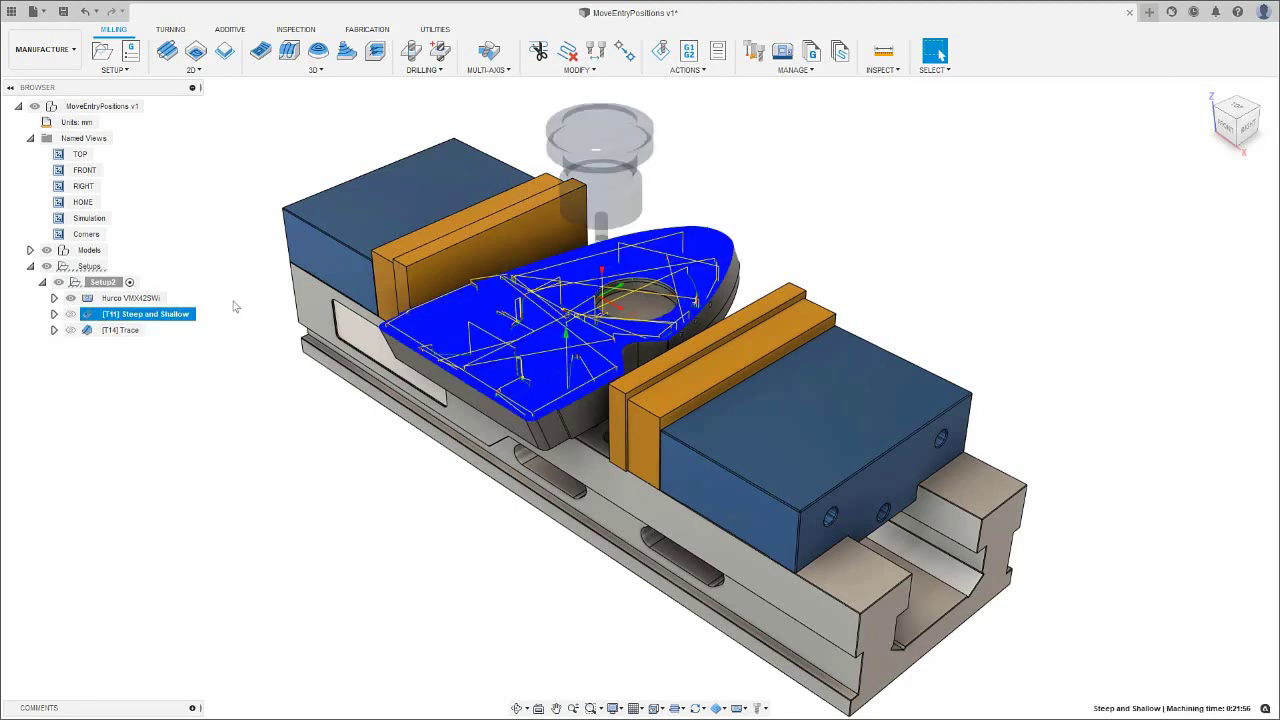
pyautogui.click(627, 54)
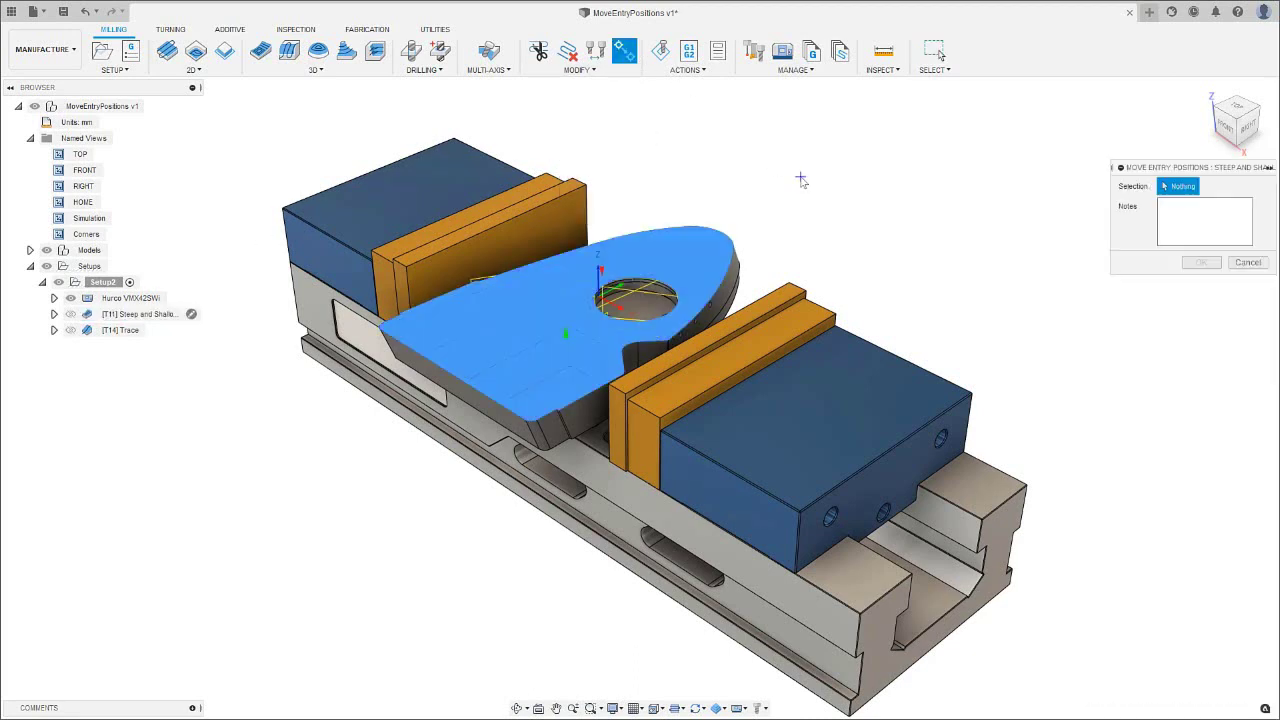
pyautogui.doubleClick(104, 236)
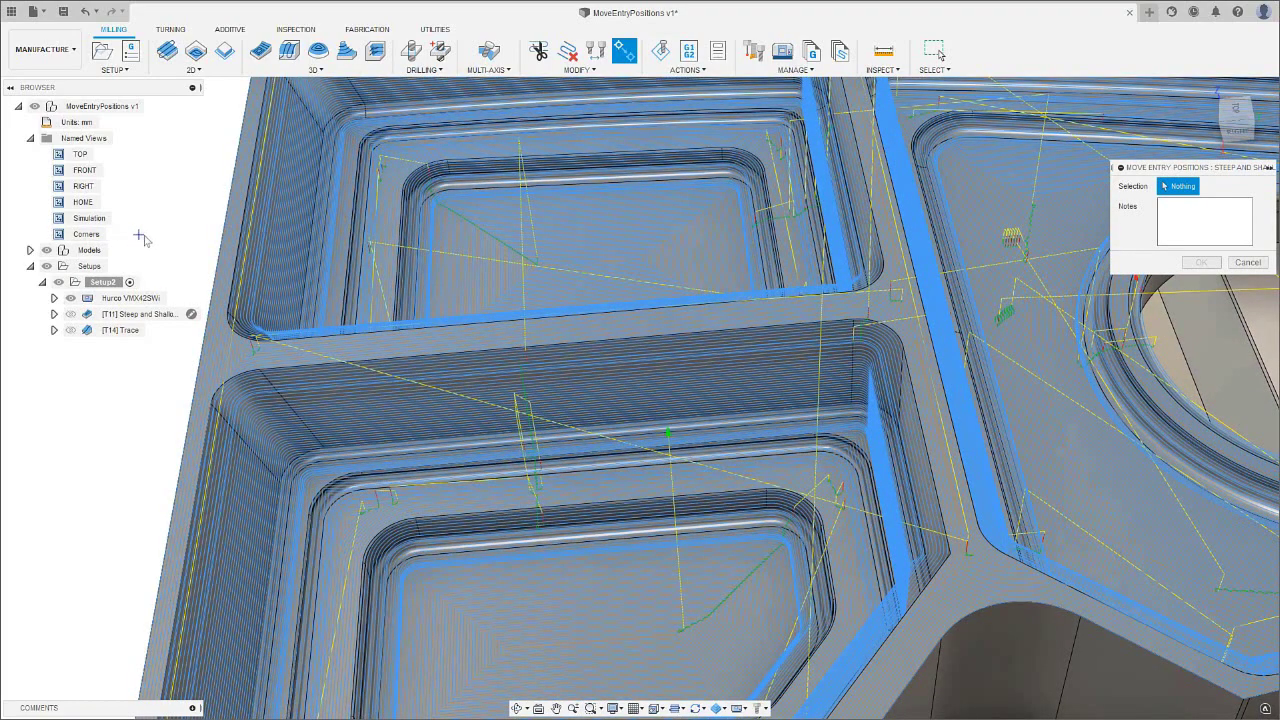
pyautogui.click(587, 197)
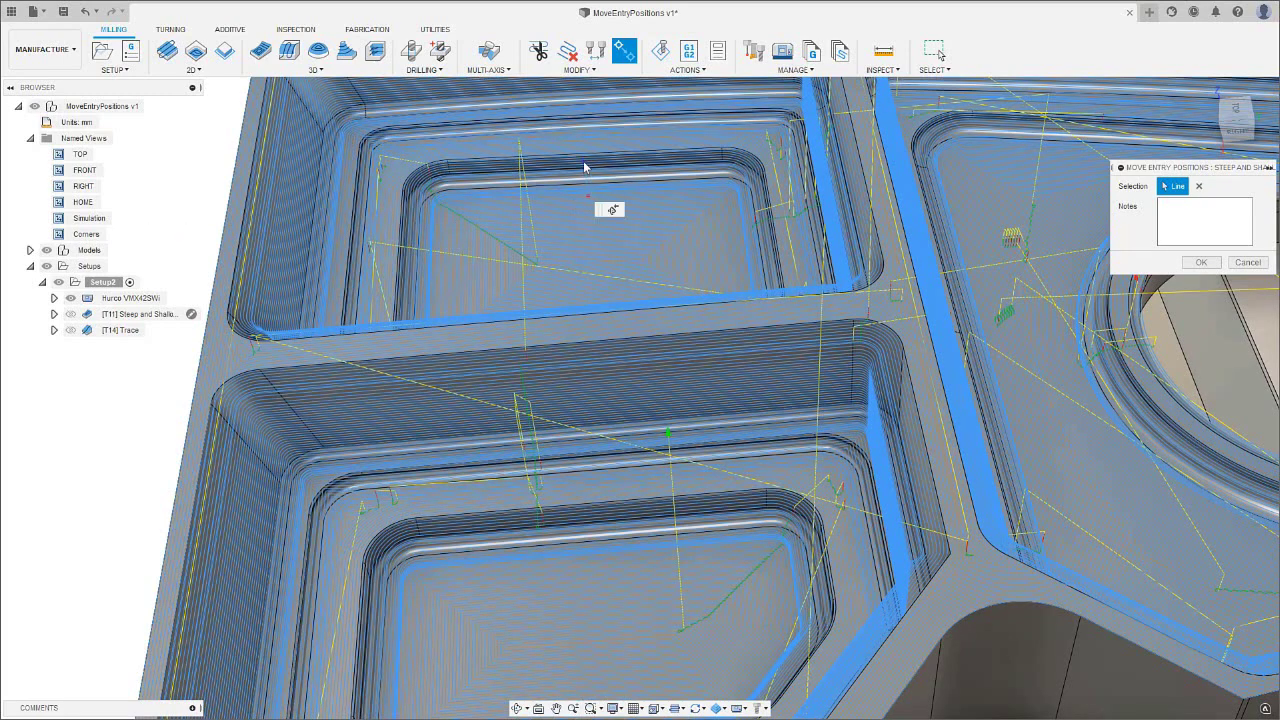
pyautogui.click(628, 556)
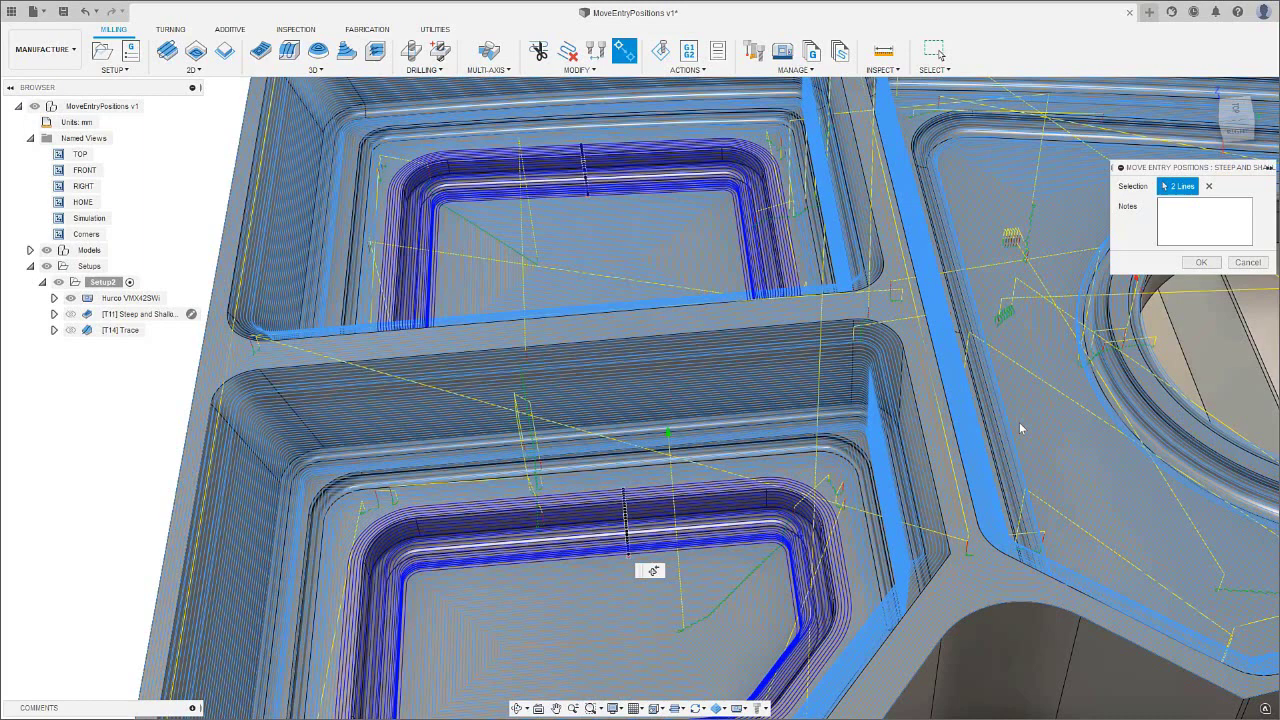
pyautogui.click(1198, 263)
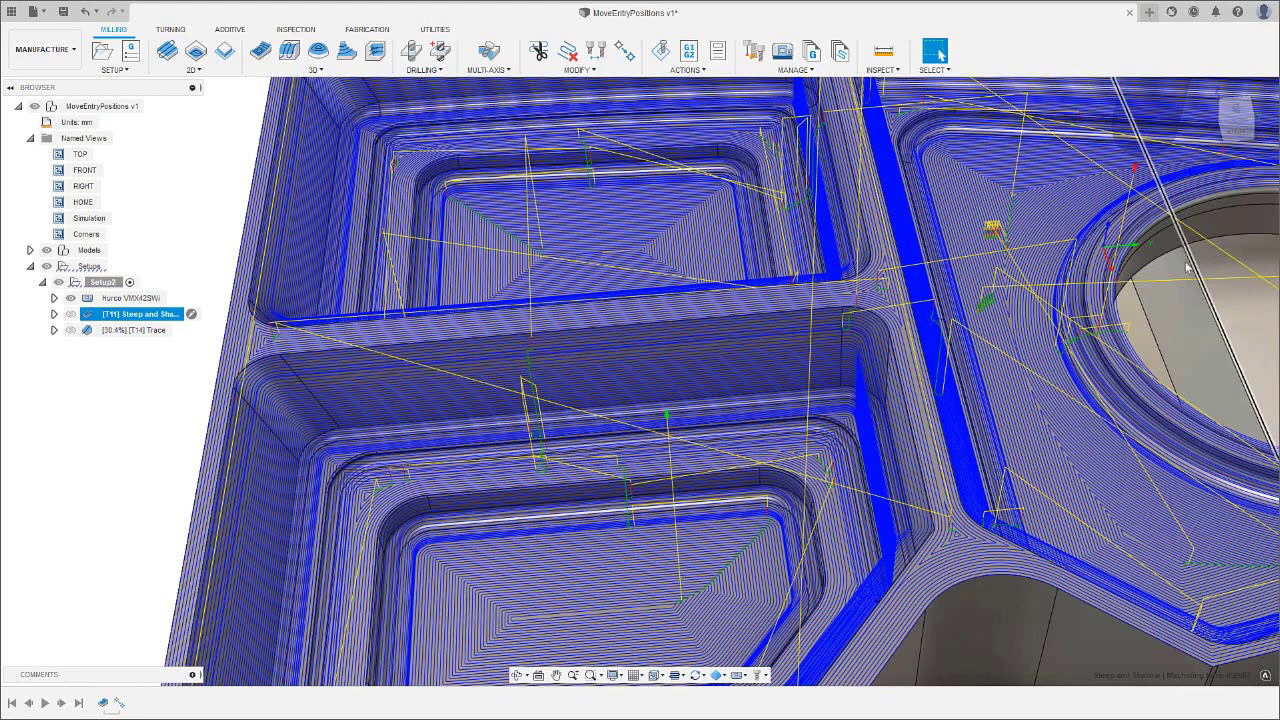
# Bring up the Edit/Generate options for the Move Entry Positions timeline item.
pyautogui.rightClick(119, 704)
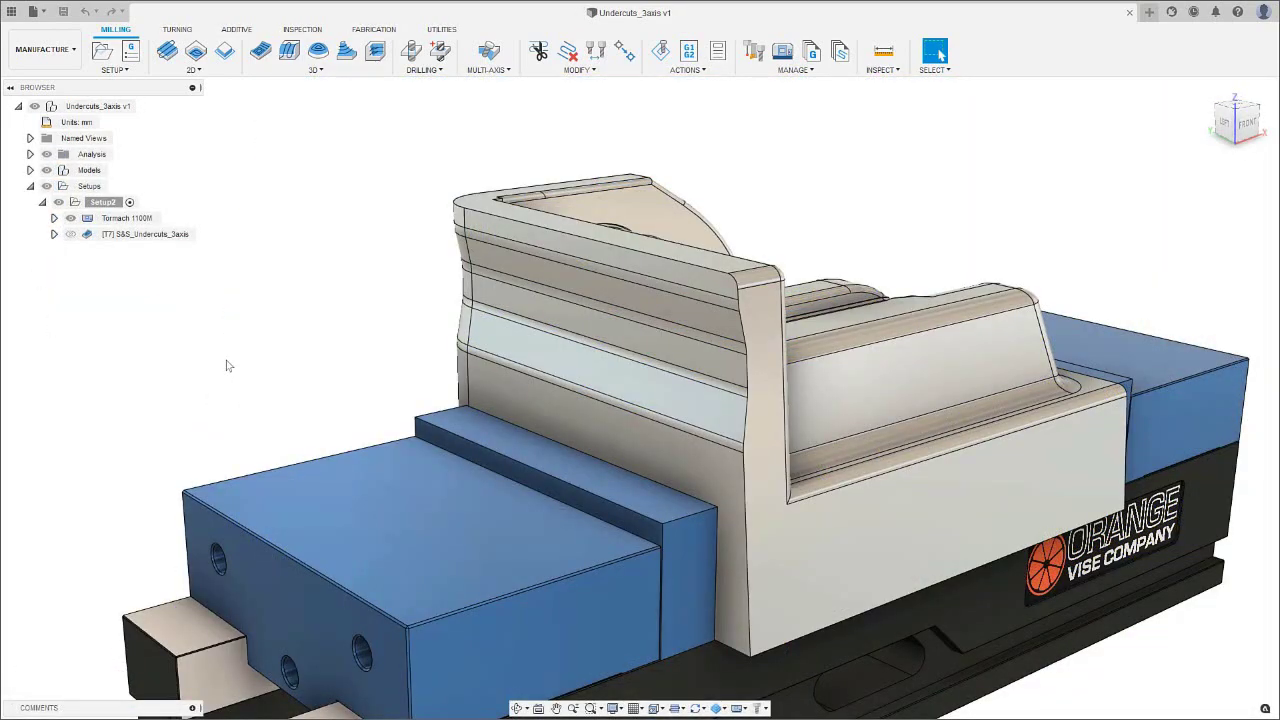
# Attempt Move Entry Positions on T7 S&S_Undercuts_3axis, which reports no closed passes.
pyautogui.click(198, 236)
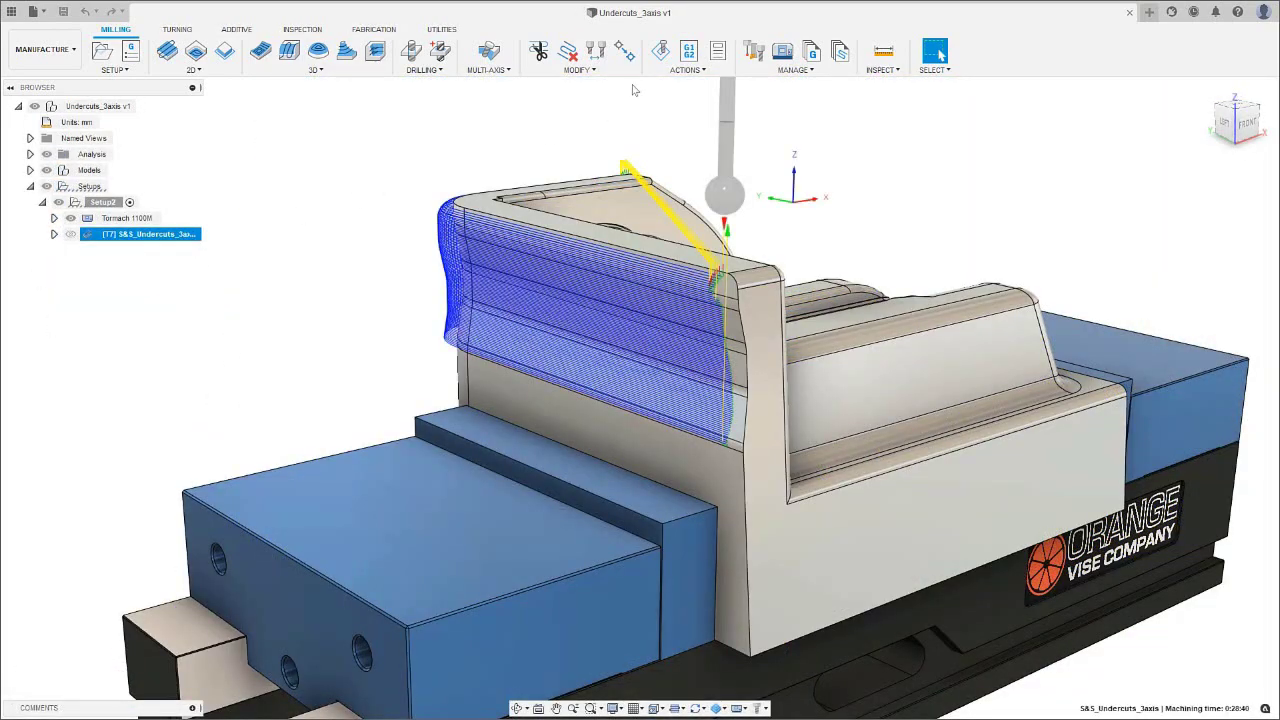
pyautogui.click(624, 51)
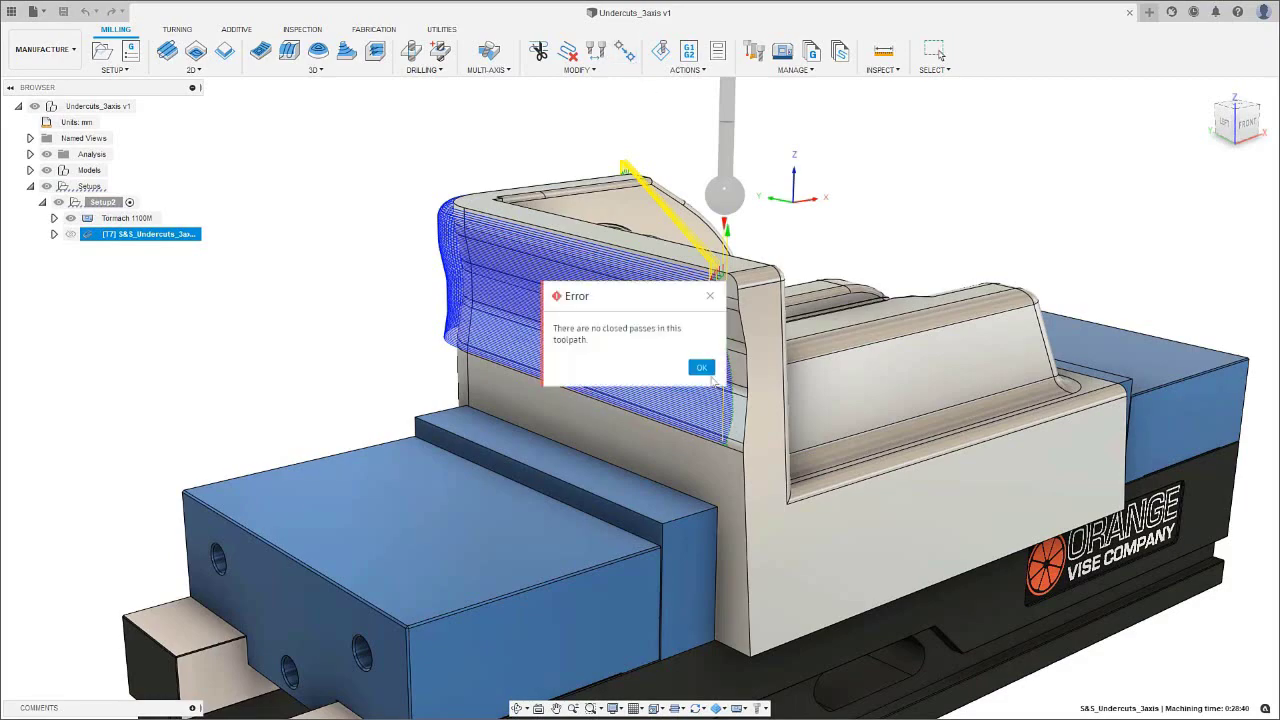